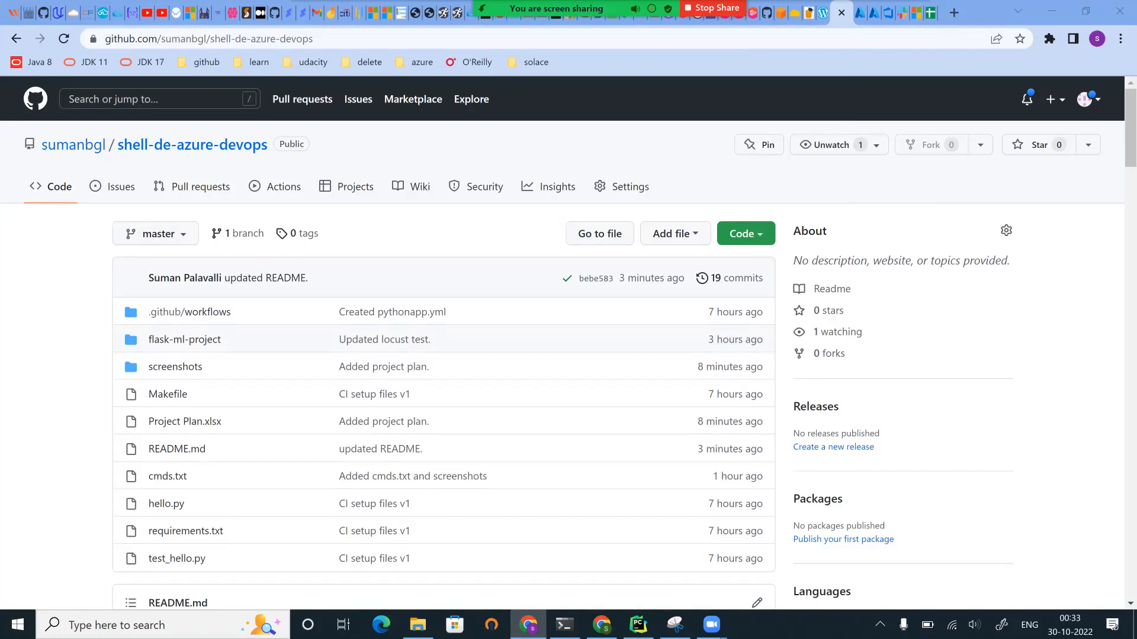
Step: Copy the SSH clone address of the shell-de-azure-devops repository
left_click(334, 48)
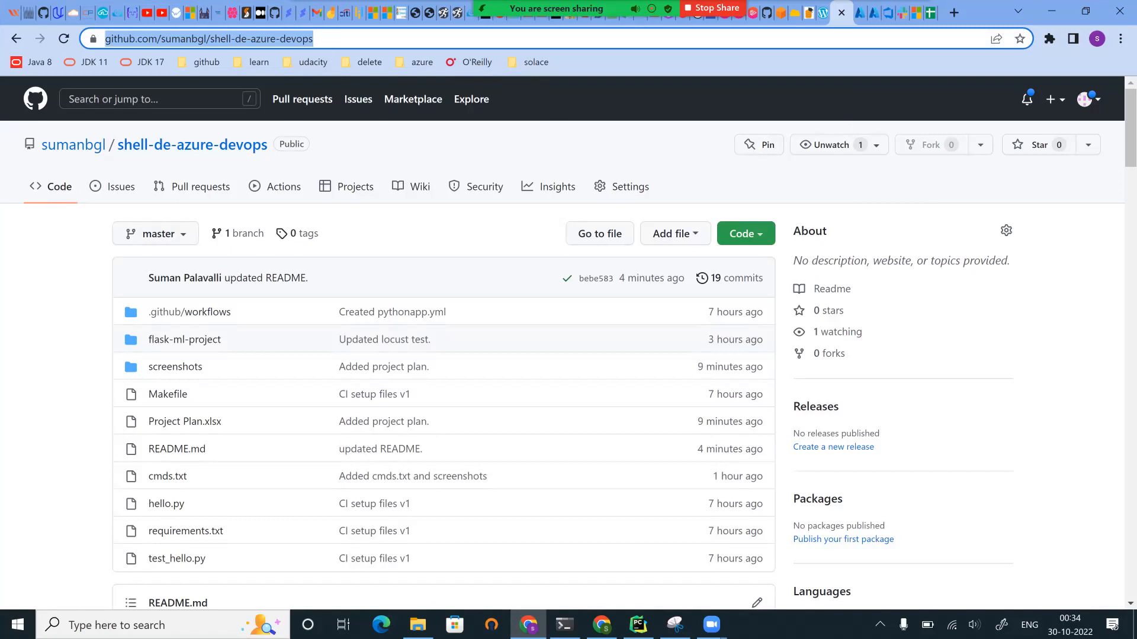
scroll(563, 342, "down", 1)
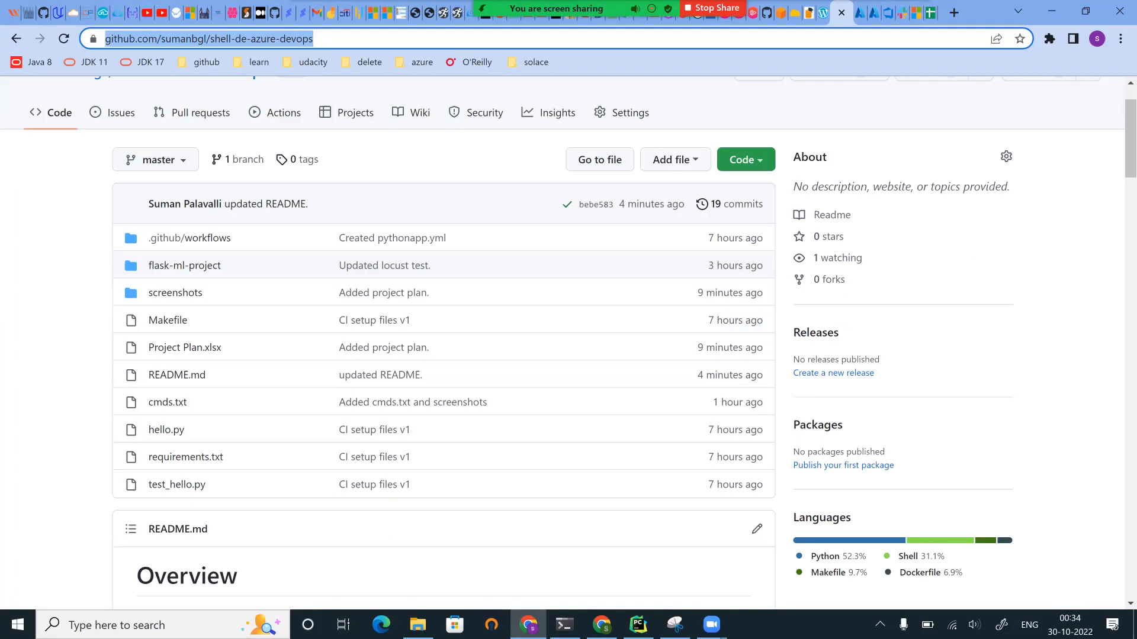
left_click(332, 51)
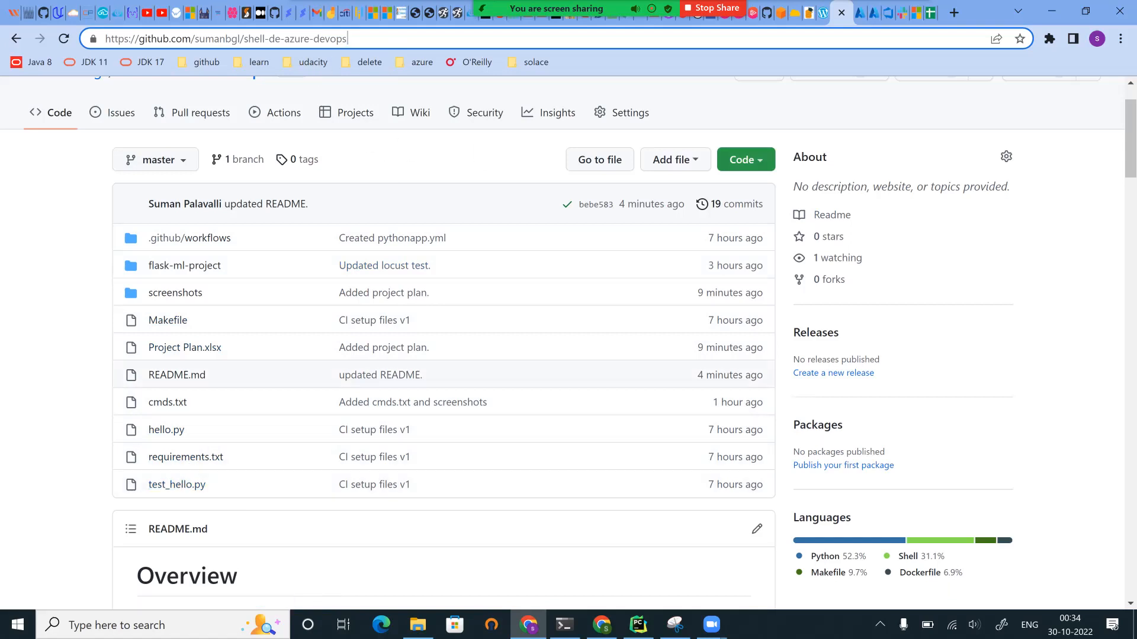
left_click(746, 160)
left_click(555, 231)
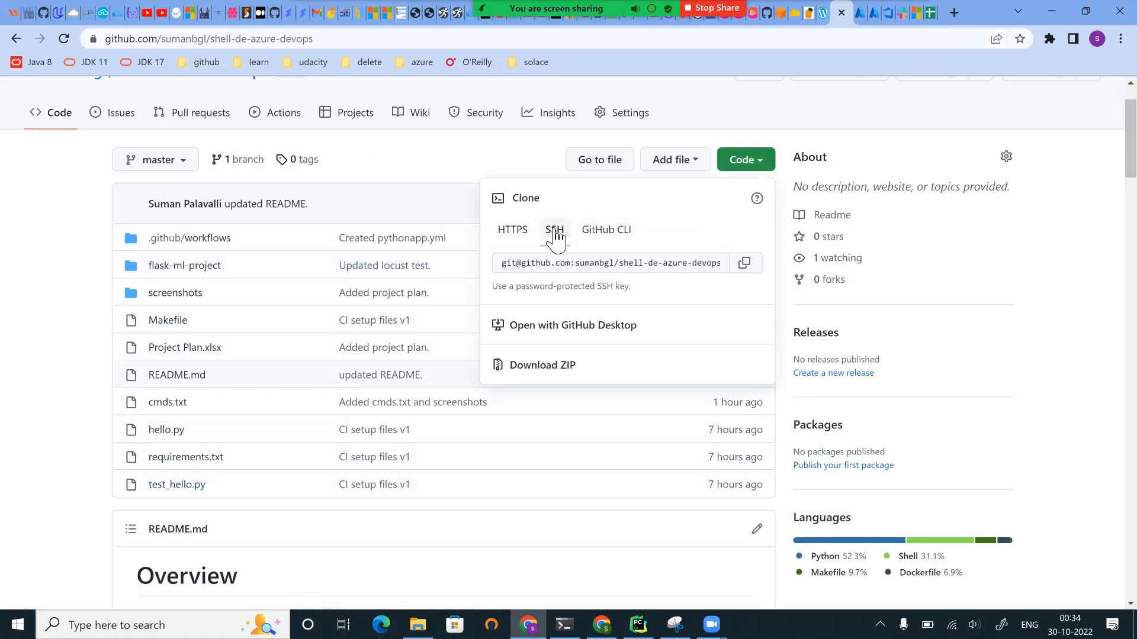
left_click(744, 263)
Step: Switch to the Azure portal, stop the running log stream in Cloud Shell and go up two directories to the home folder
left_click(859, 12)
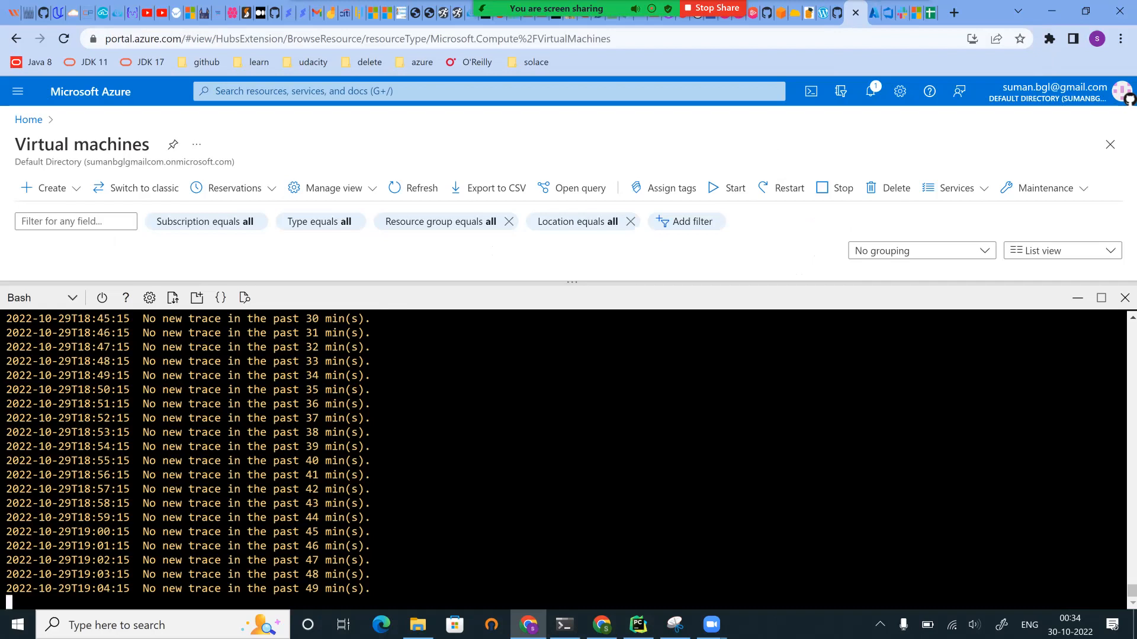
key("ctrl+c")
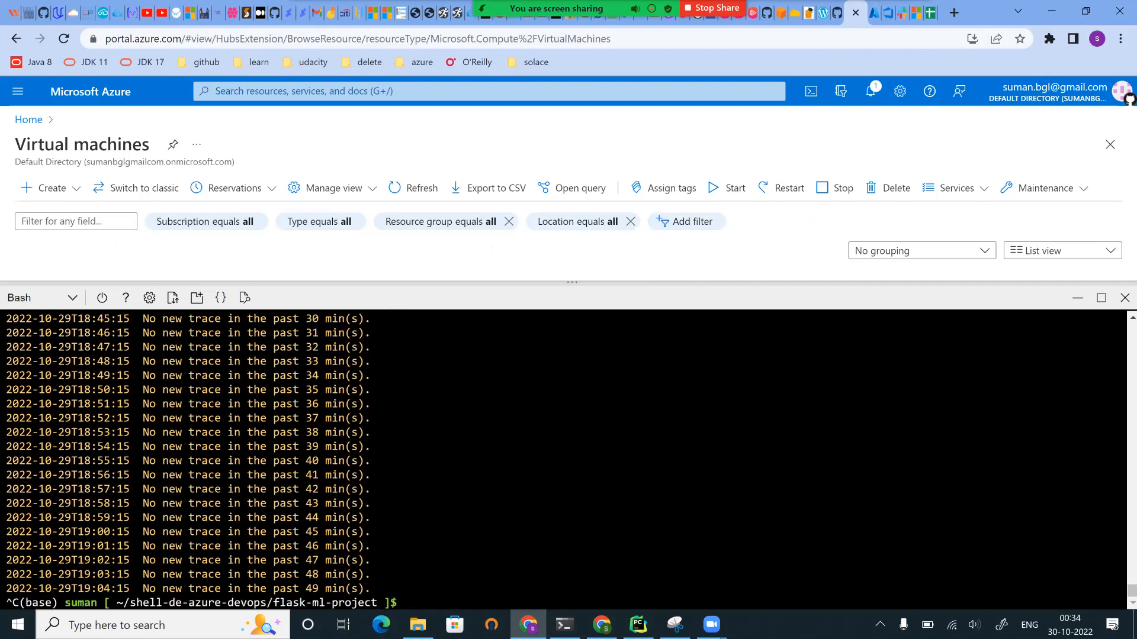
type("cd ..")
key("Return")
type("cd ..")
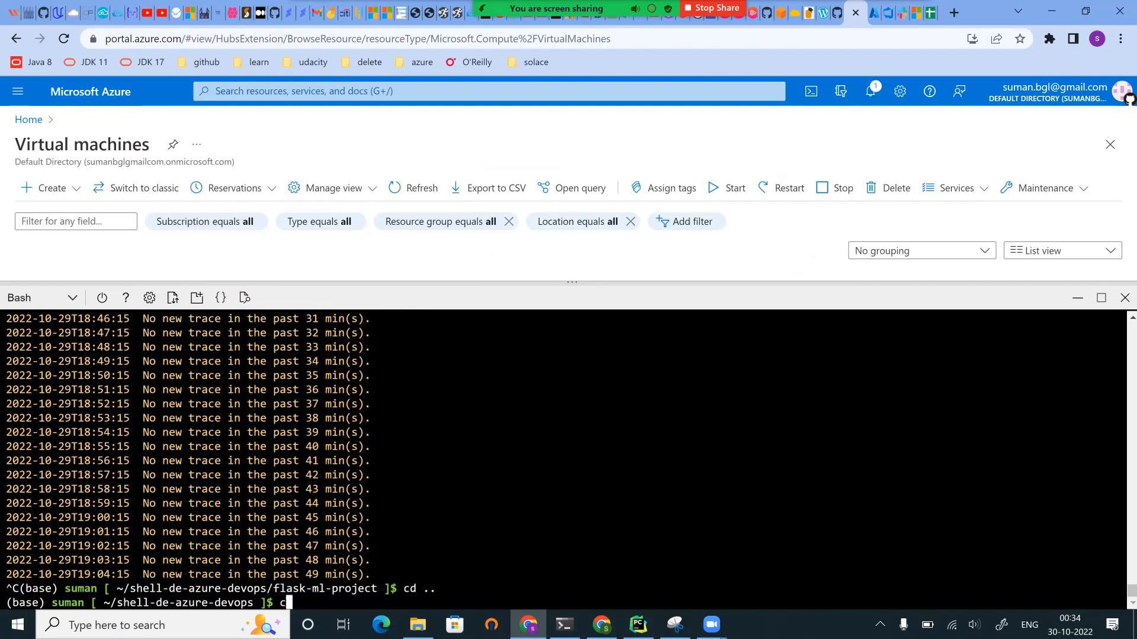
key("Return")
Step: Create a directory named demo, enter it and clear the terminal
type("mkdir de")
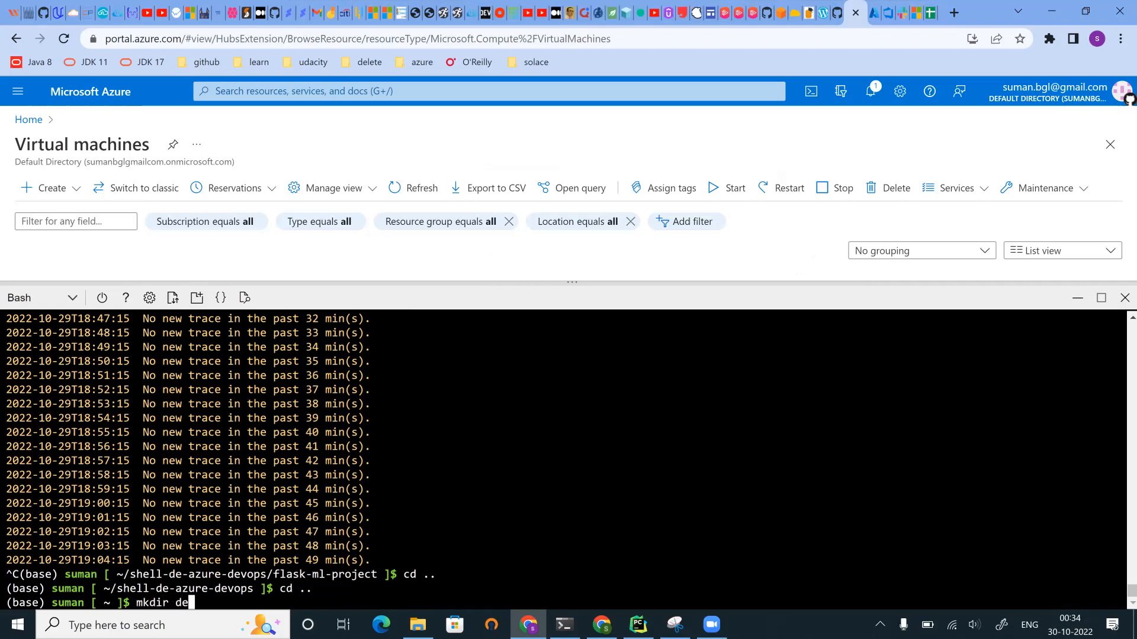
type("mo")
key("Return")
type("cd demo")
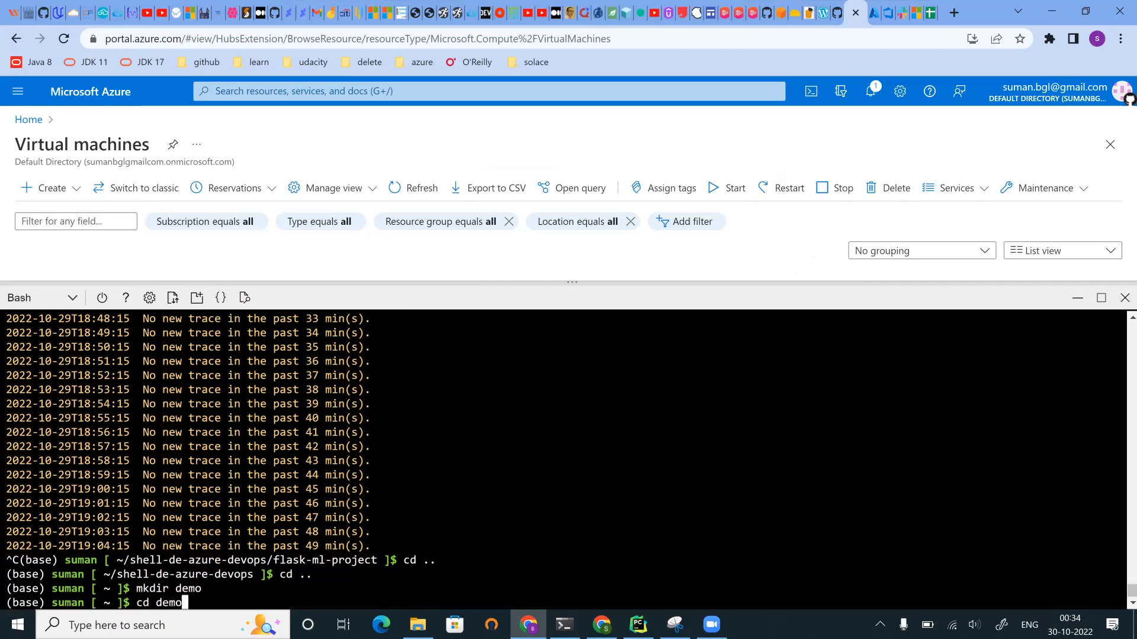
key("Return")
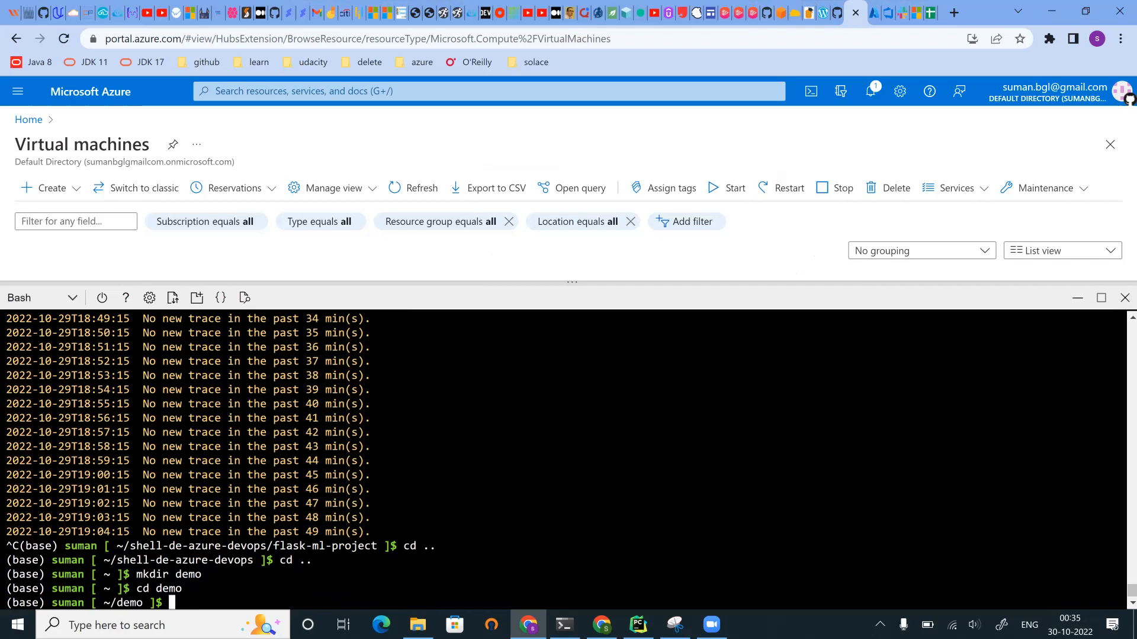
type("clear")
key("Return")
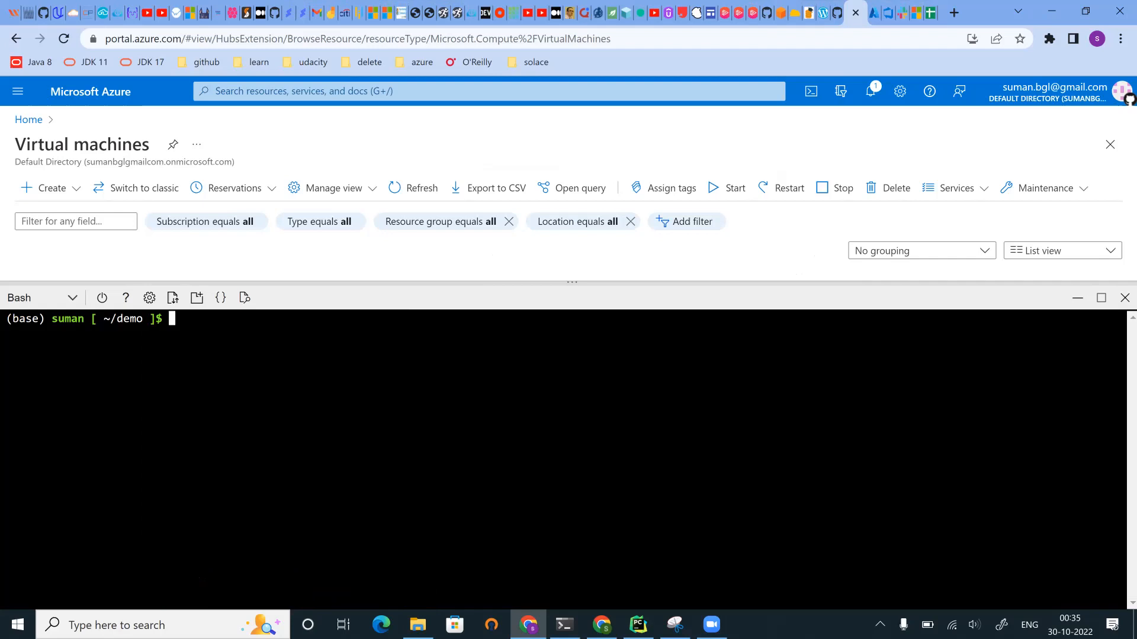
Step: Enlarge the Cloud Shell pane and clone the shell-de-azure-devops repository with git using the copied SSH address
left_click_drag(505, 287, 502, 202)
type("git clone")
key("ctrl+v")
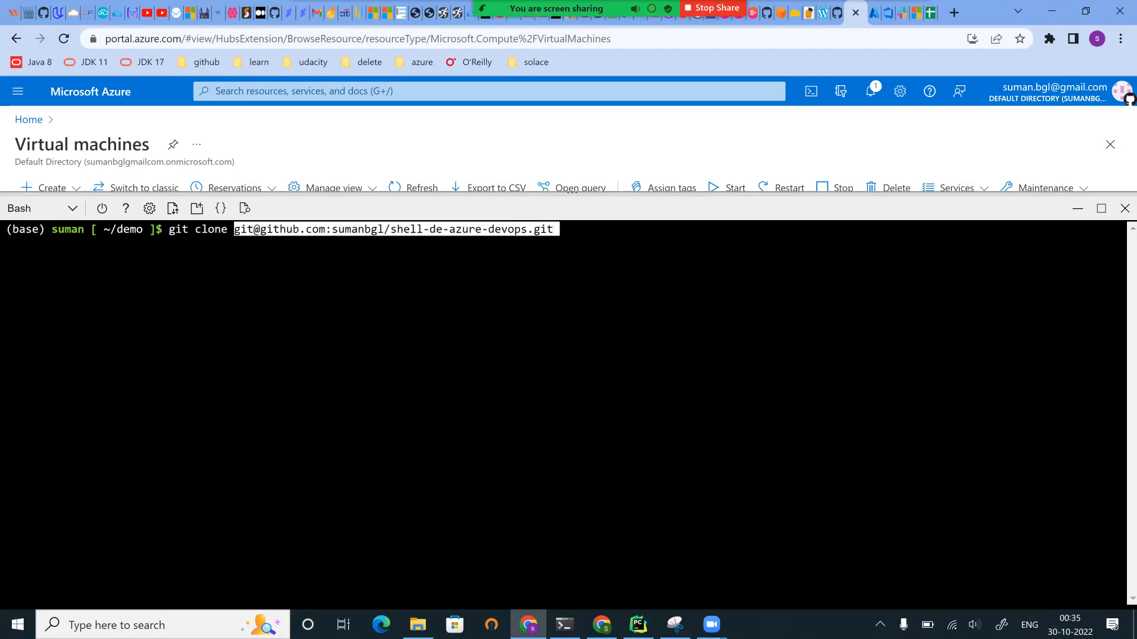
key("Return")
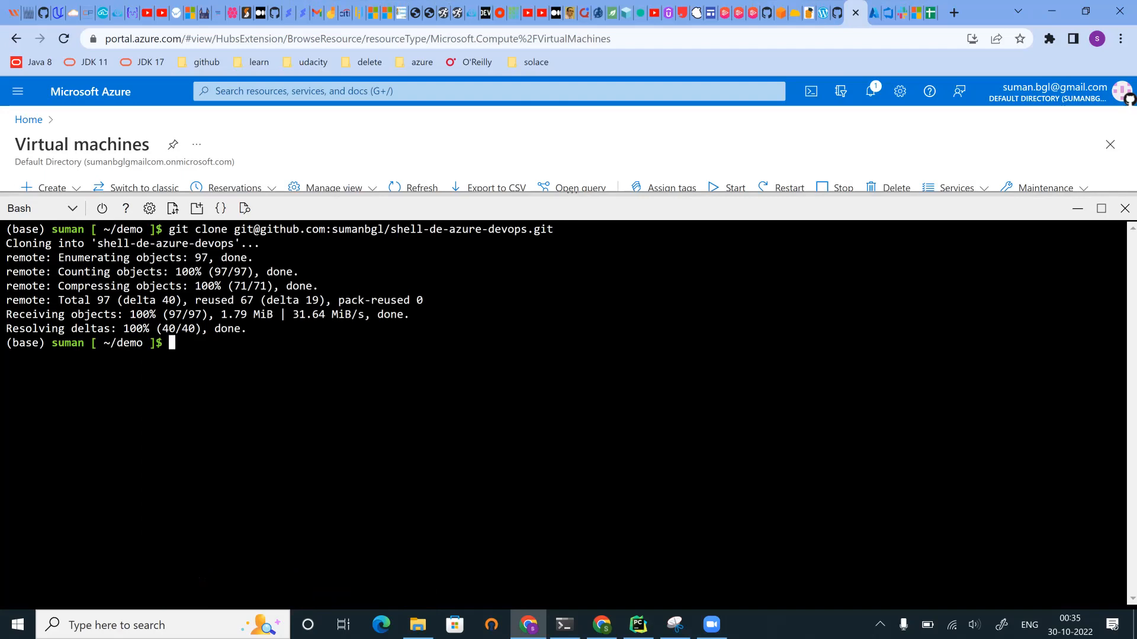
Step: Enter the cloned shell-de-azure-devops directory and list its files
type("cd sh")
key("Tab")
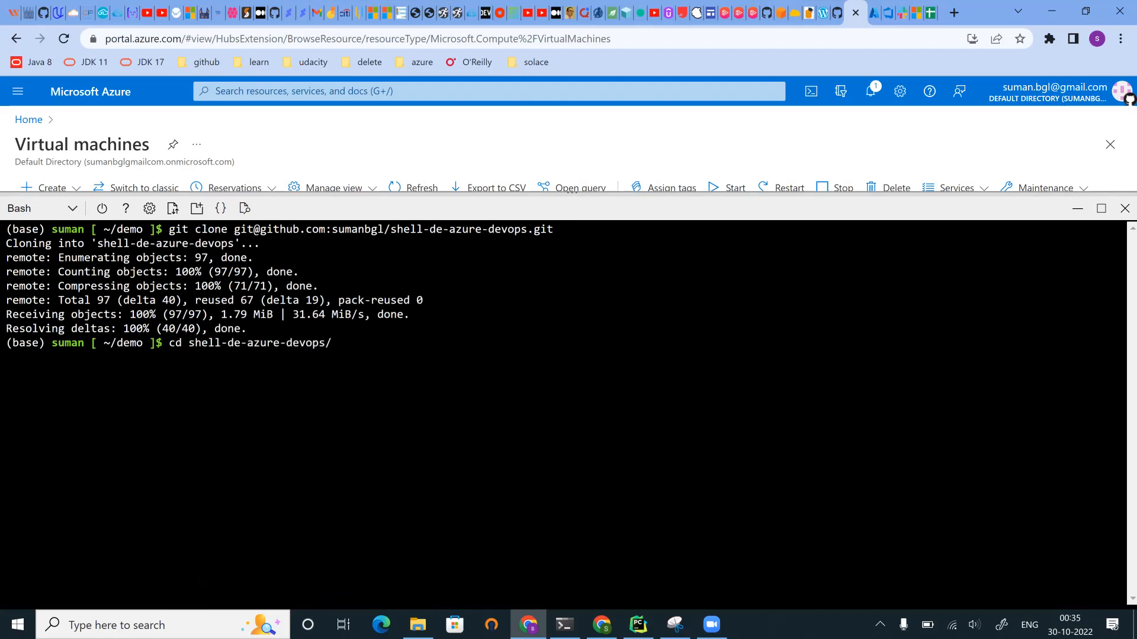
key("Return")
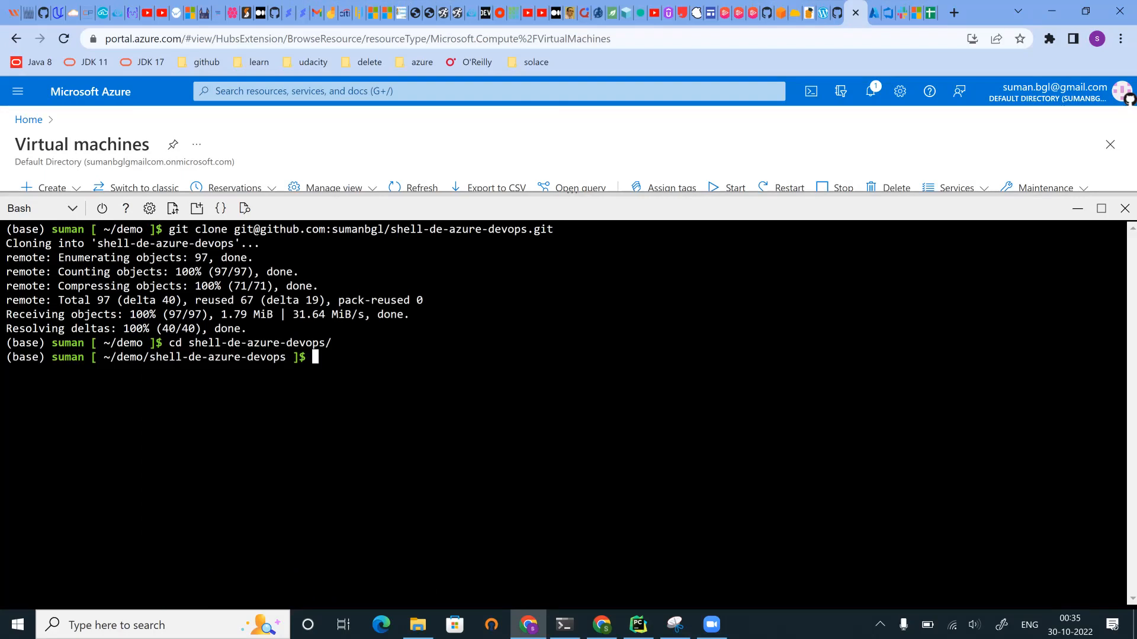
type("ls")
key("Return")
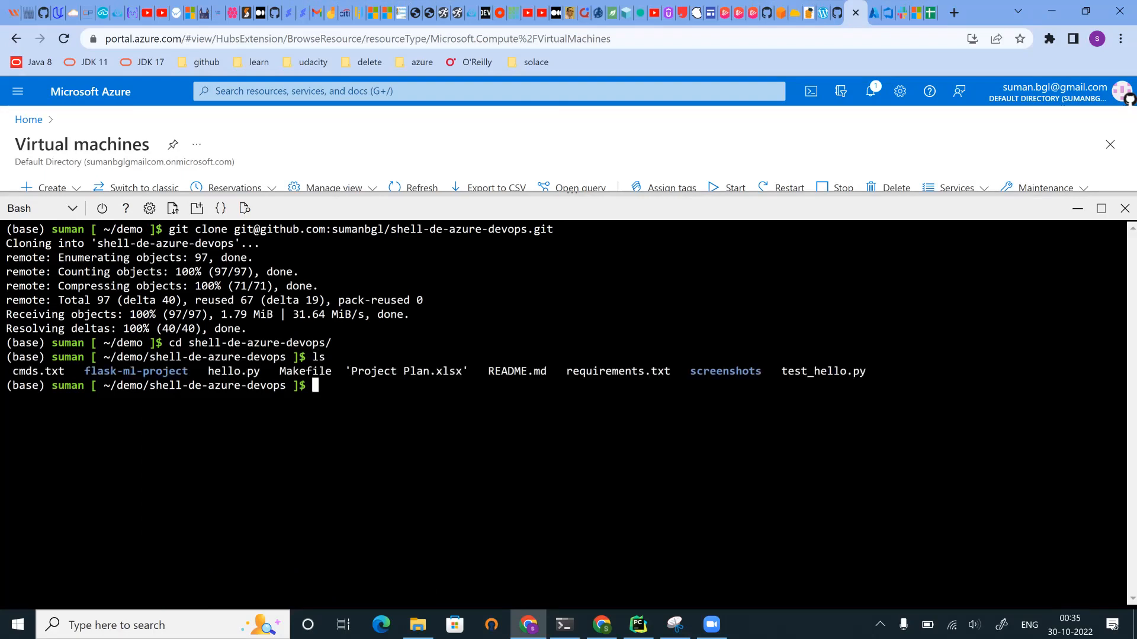
Step: Run make all in the cloned project and review its package installation, pylint and pytest output
type("make all")
key("Return")
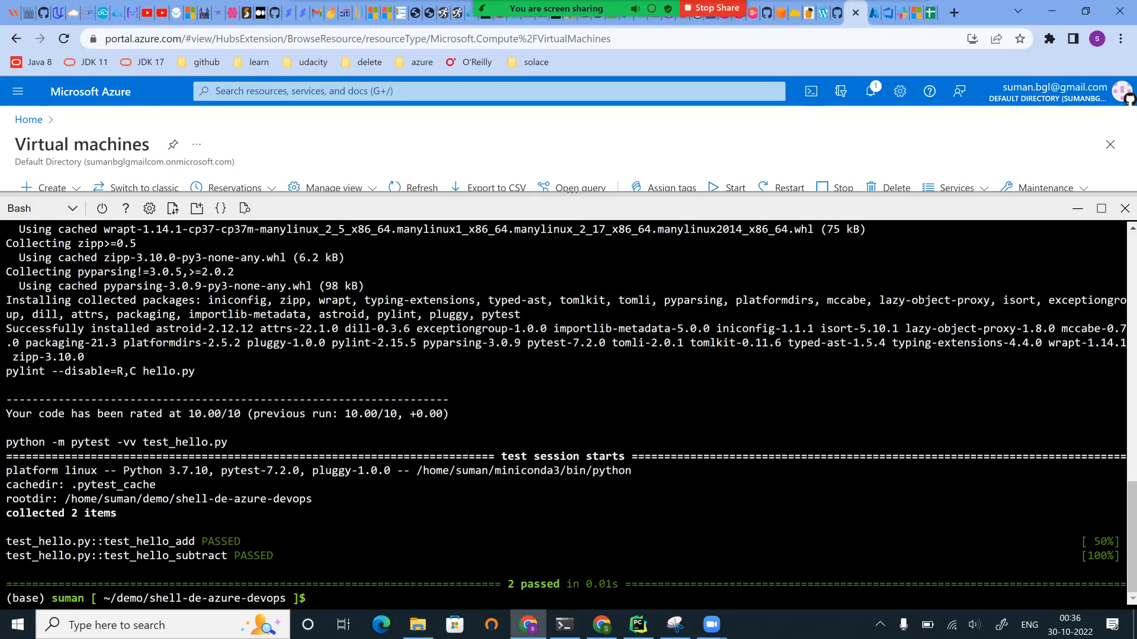
left_click_drag(135, 329, 495, 343)
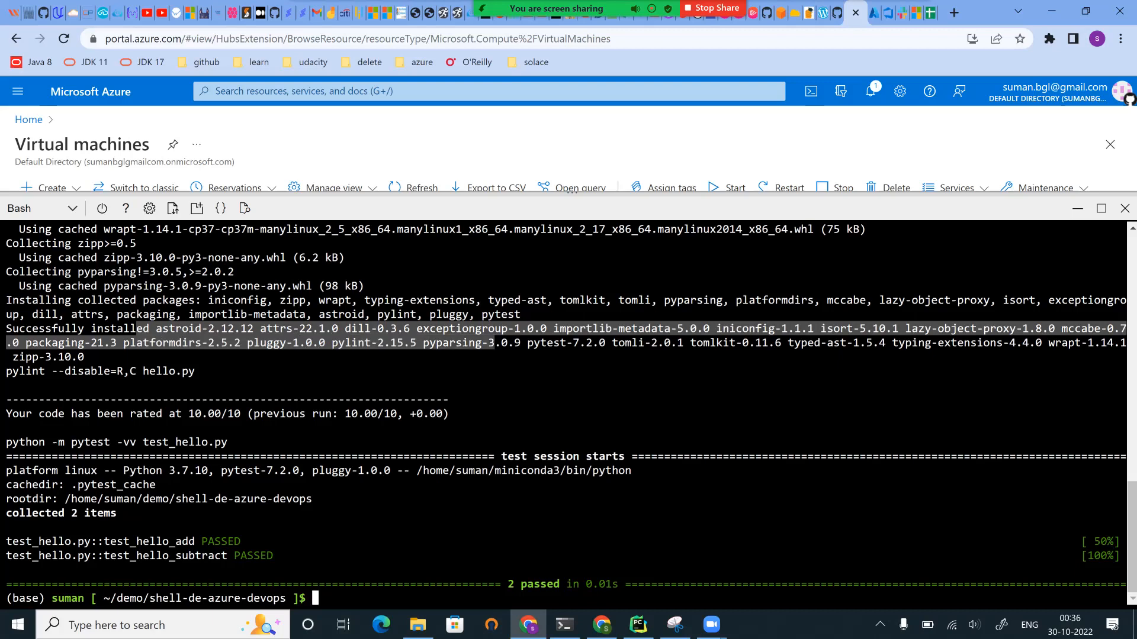
left_click_drag(136, 371, 260, 371)
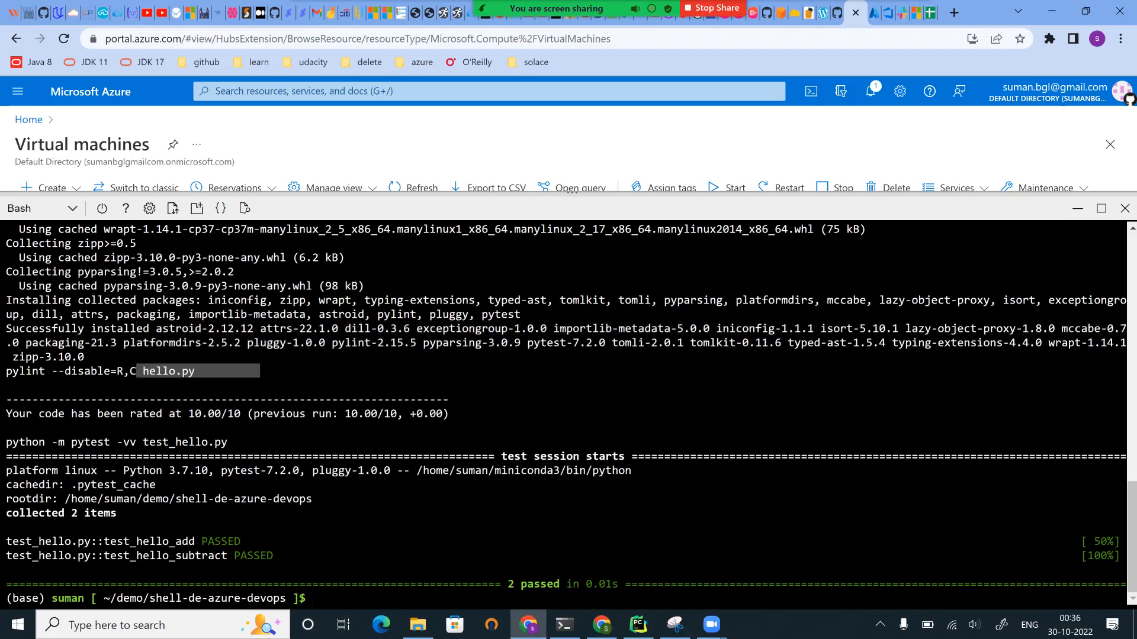
left_click_drag(39, 442, 228, 443)
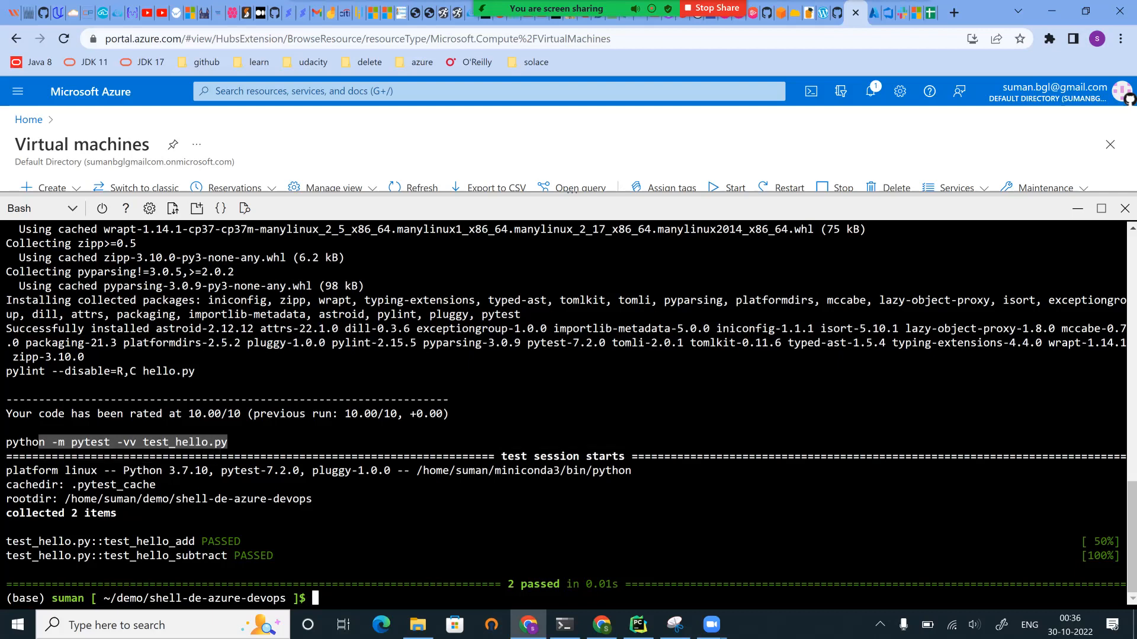
left_click_drag(176, 542, 279, 556)
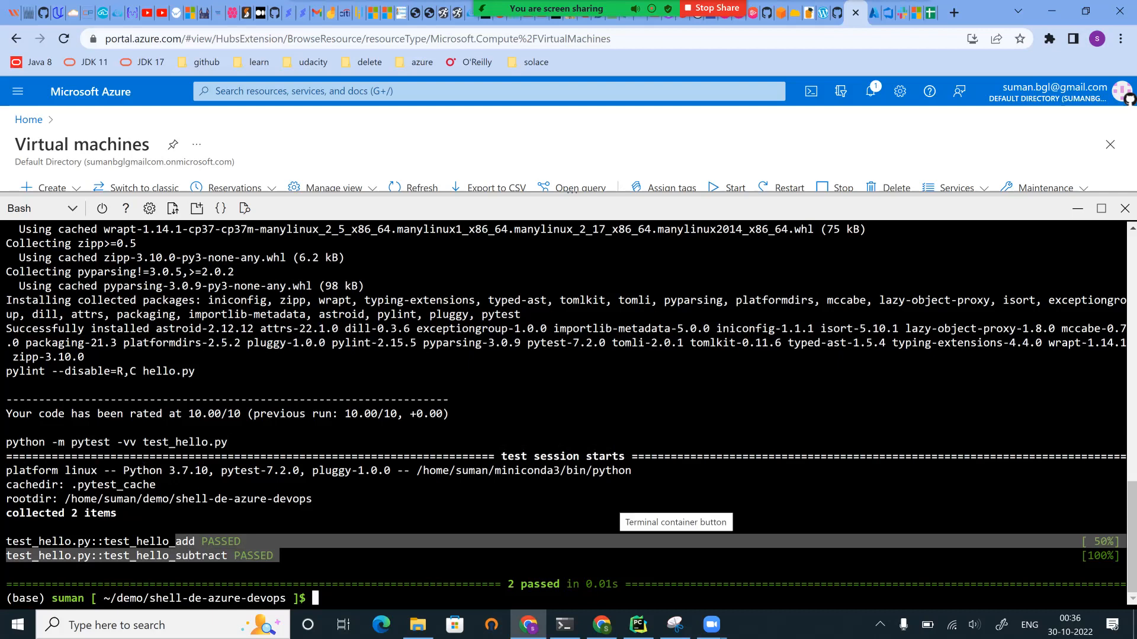
Step: Return to the GitHub repository and open pythonapp.yml from the .github/workflows folder
left_click(837, 13)
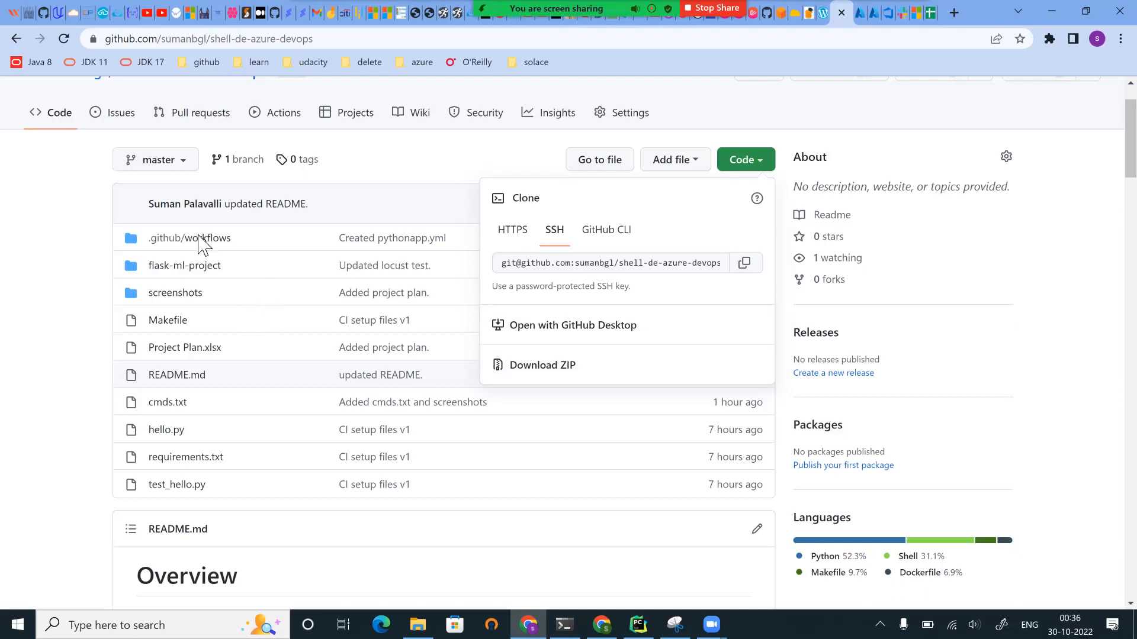
left_click(68, 249)
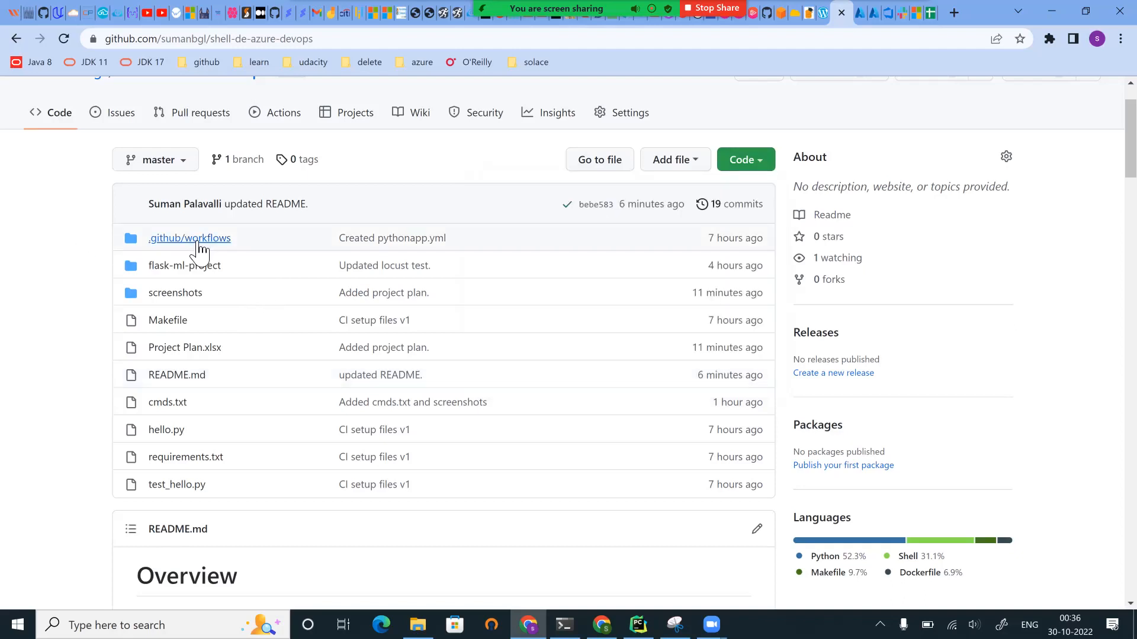
left_click(198, 247)
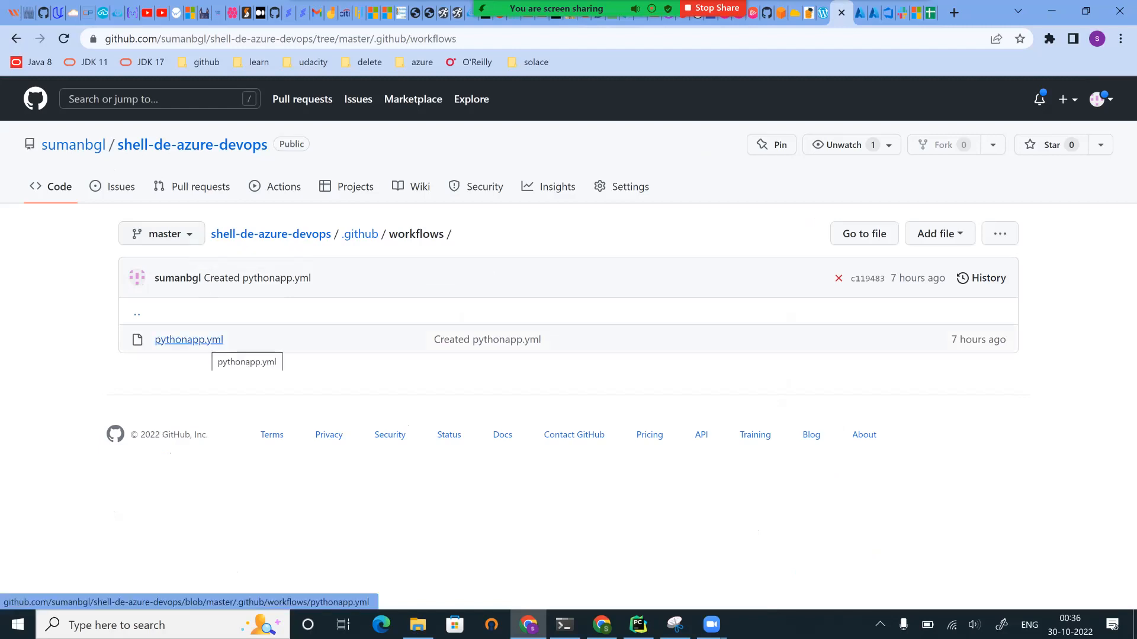
left_click(189, 340)
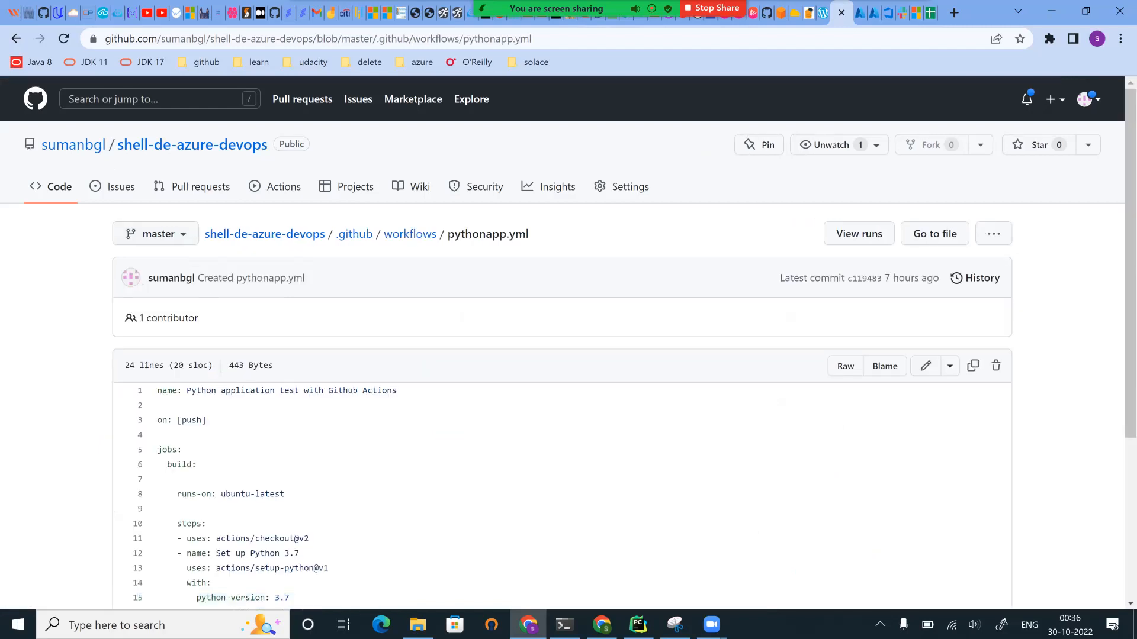
Step: Examine the pythonapp.yml workflow's runner, Python setup, and the make install, make lint and make test steps
scroll(569, 343, "down", 3)
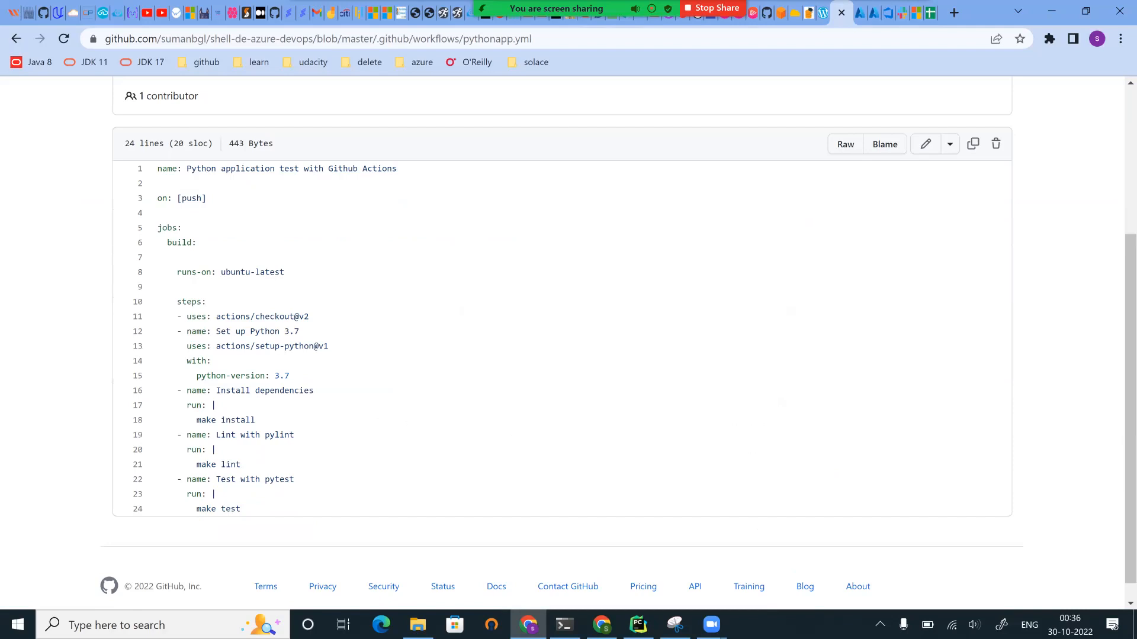
scroll(568, 344, "down", 1)
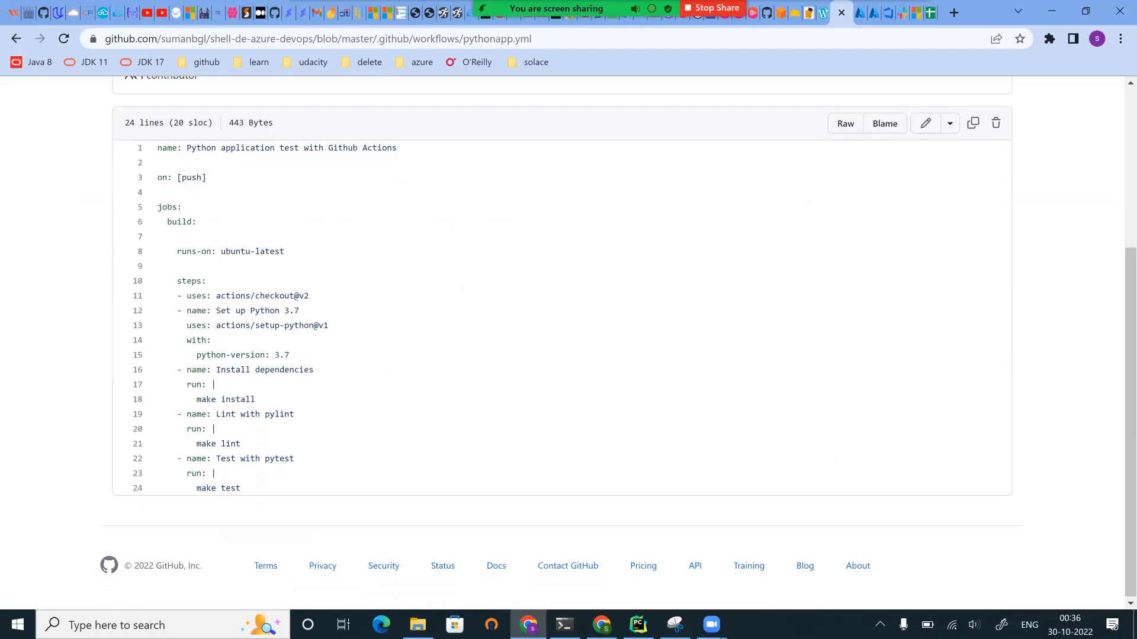
scroll(568, 343, "up", 1)
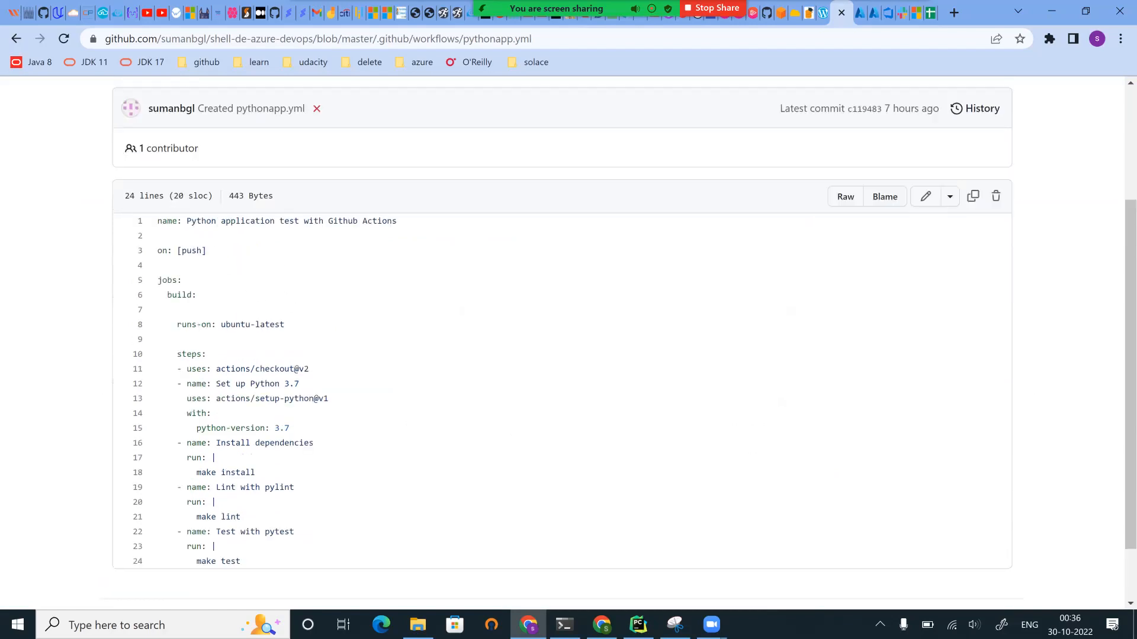
left_click_drag(221, 324, 284, 324)
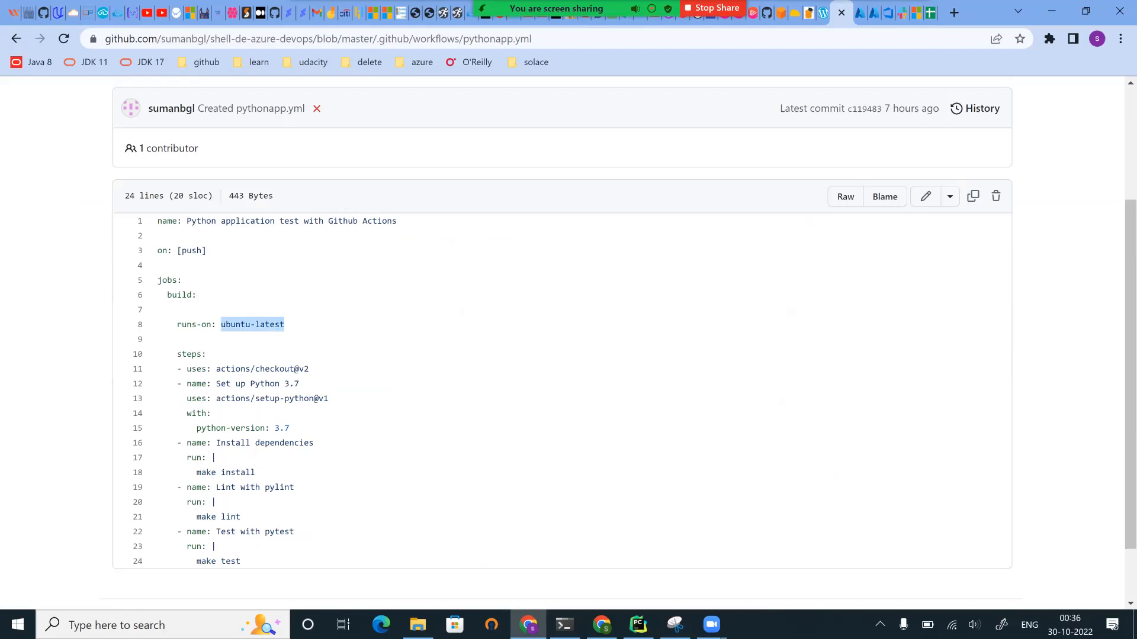
left_click(284, 324)
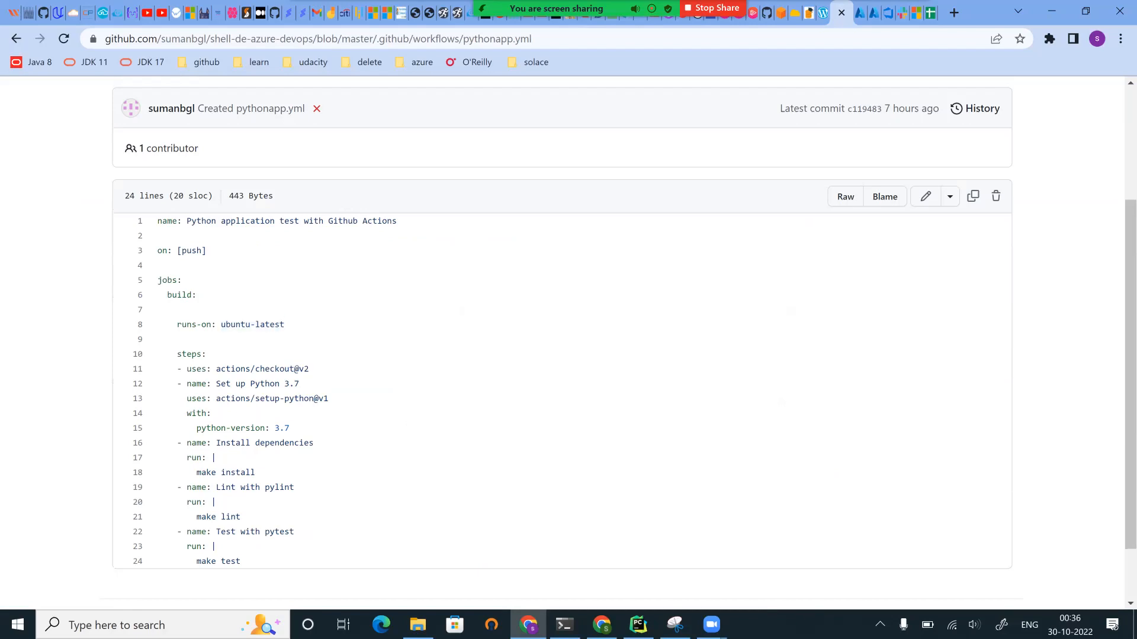
left_click_drag(245, 384, 300, 384)
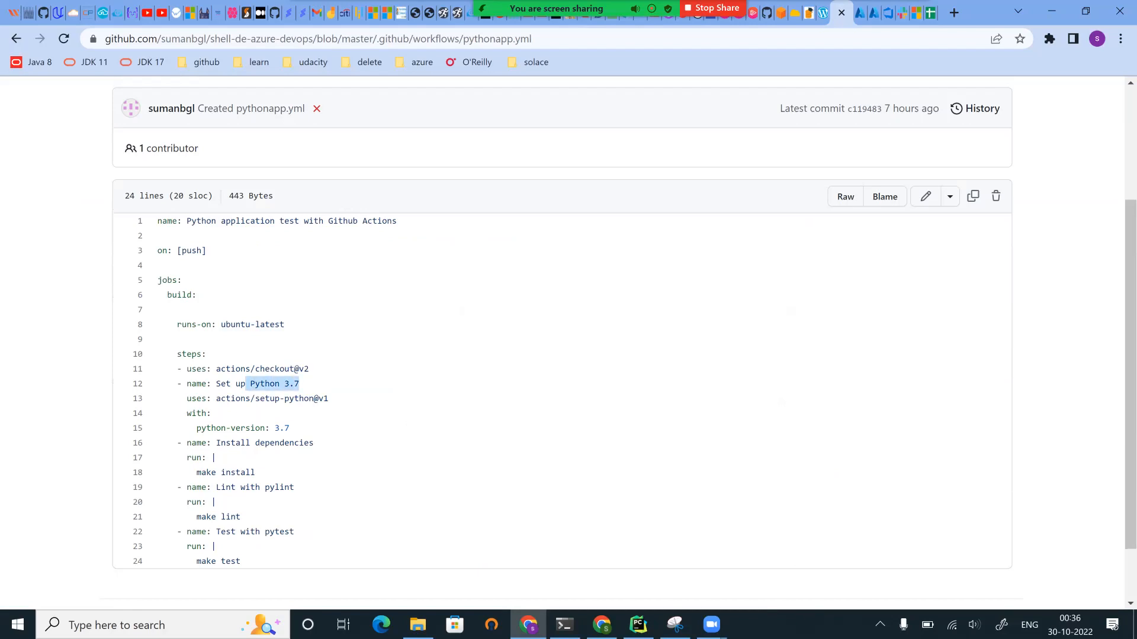
scroll(559, 339, "down", 3)
left_click_drag(192, 398, 256, 399)
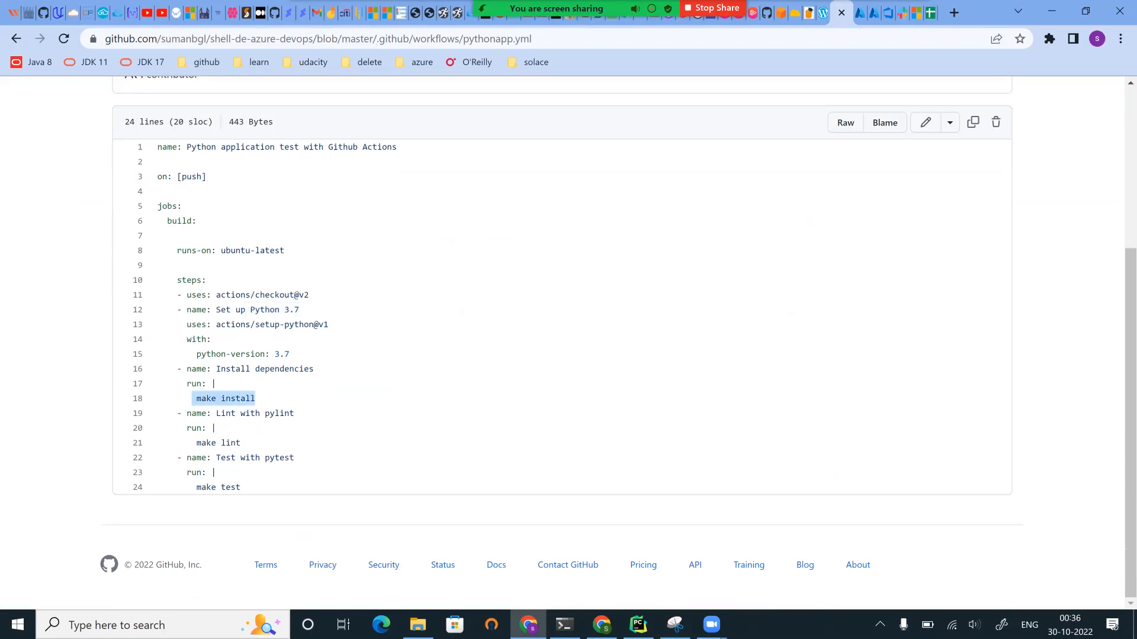
left_click_drag(196, 443, 240, 443)
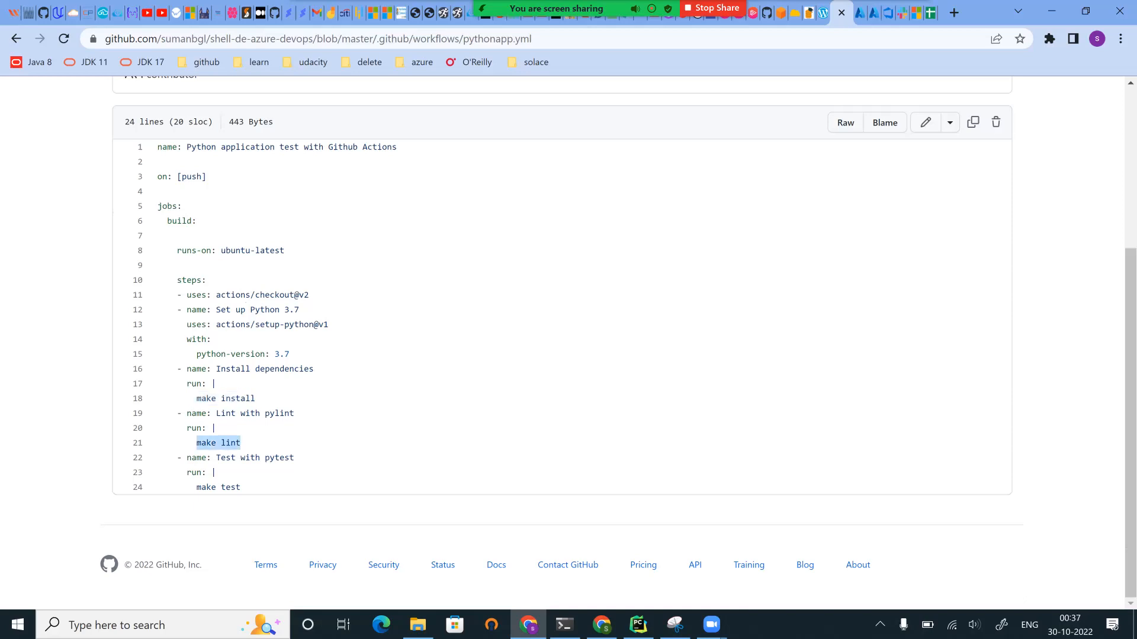
left_click_drag(197, 487, 241, 488)
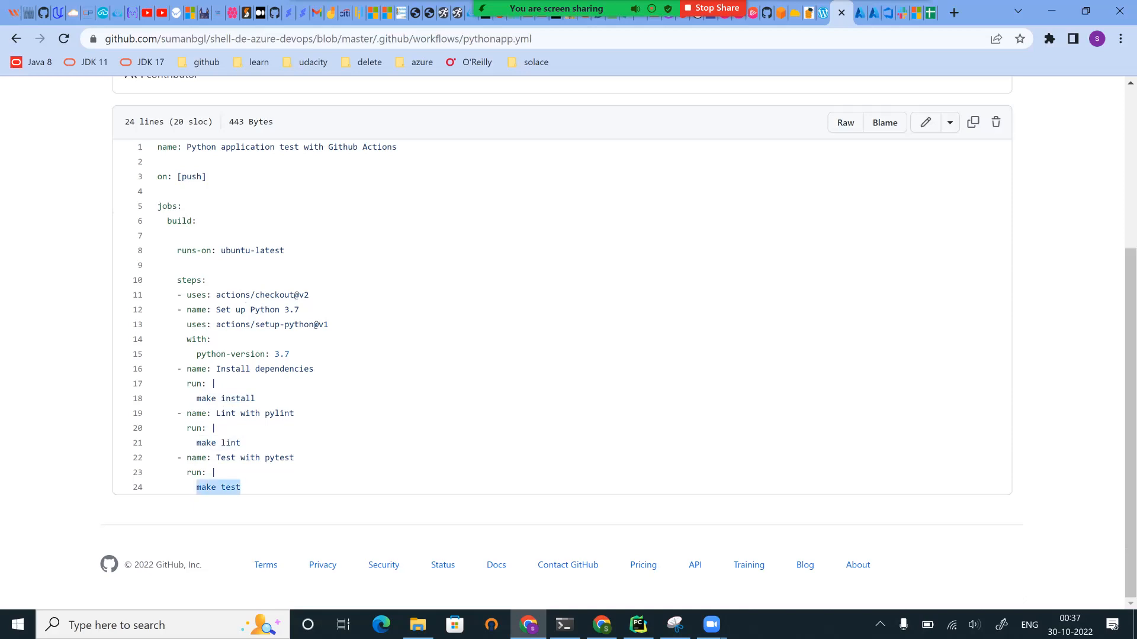
scroll(563, 343, "up", 2)
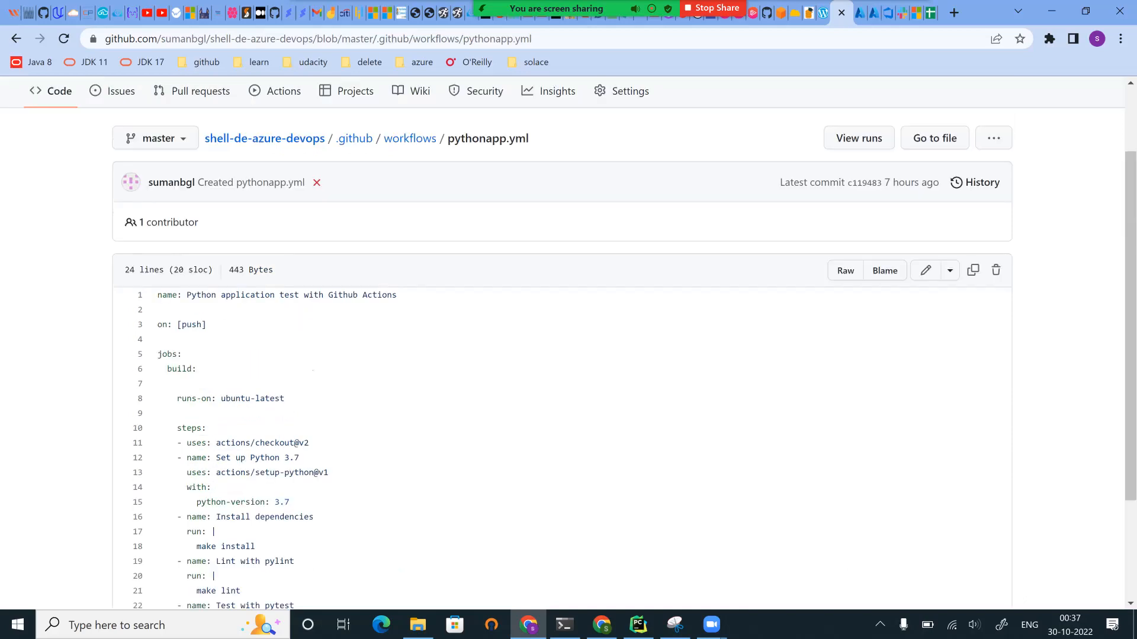
Step: Return to the root of the shell-de-azure-devops repository and open README.md for editing
left_click(295, 140)
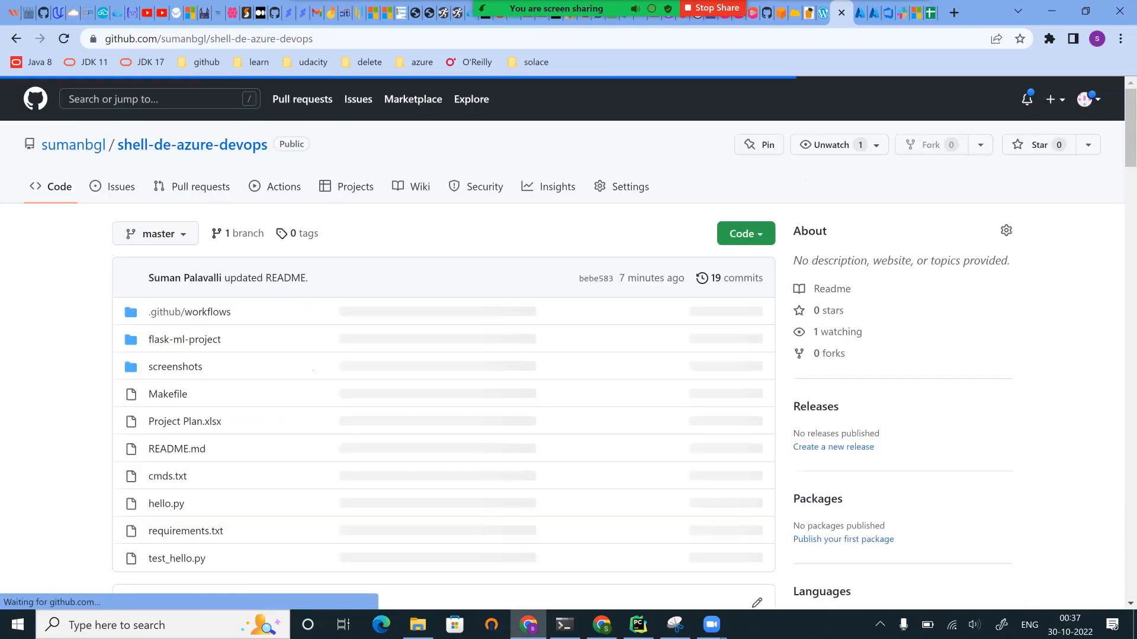
scroll(568, 343, "down", 1)
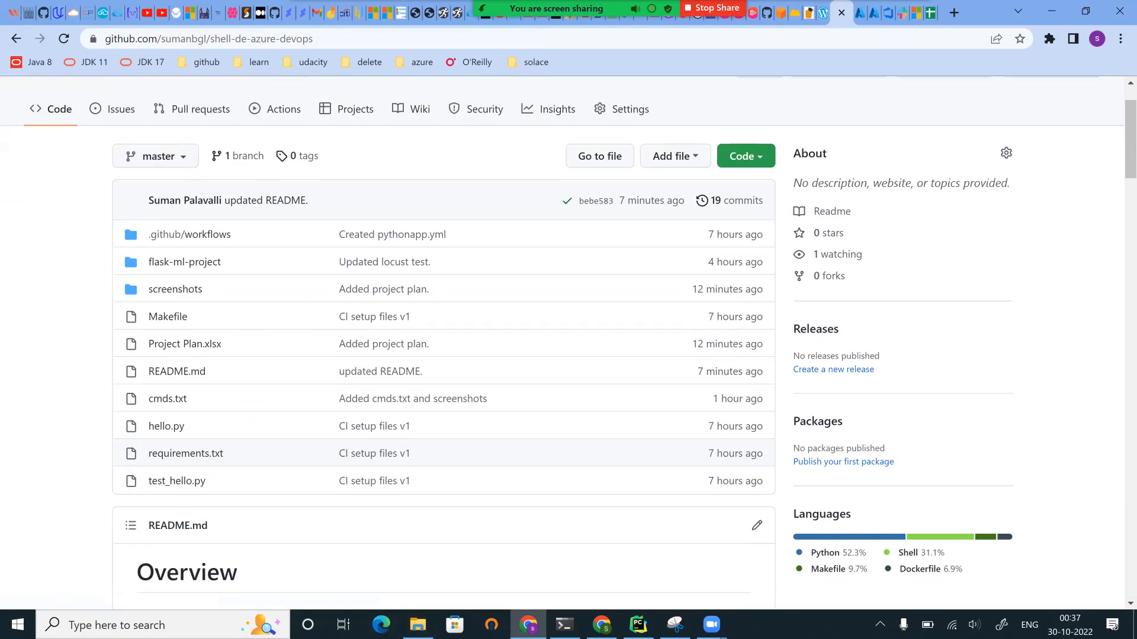
scroll(569, 344, "down", 3)
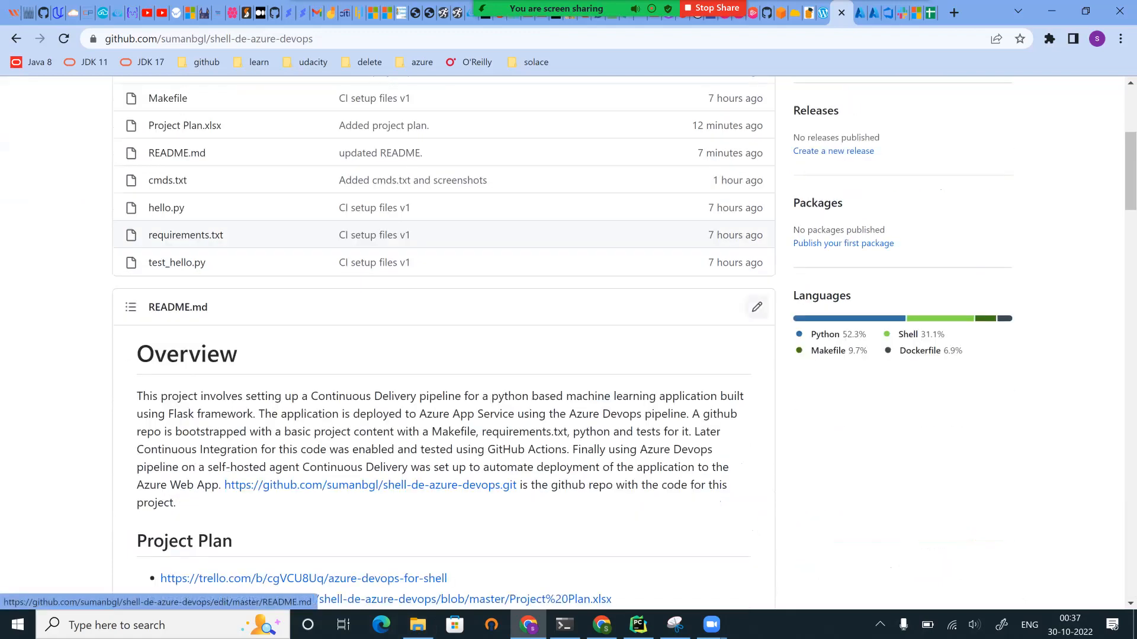
left_click(757, 307)
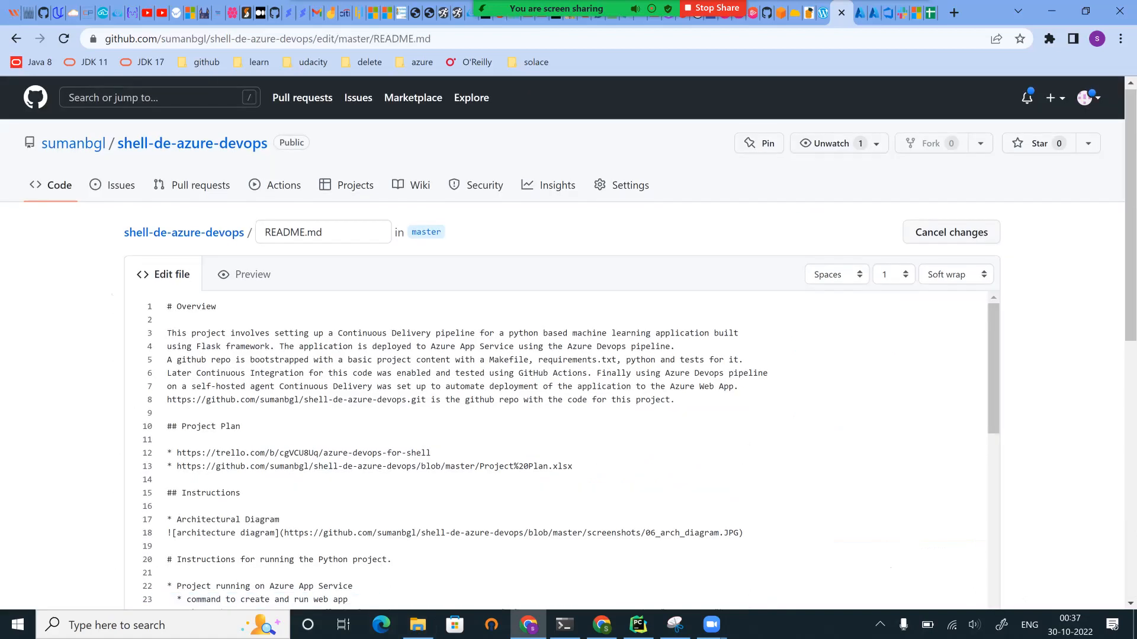
Step: Delete the TODO screencast placeholder under the Demo heading in README.md and commit the change directly to master
scroll(568, 343, "down", 5)
scroll(557, 272, "down", 15)
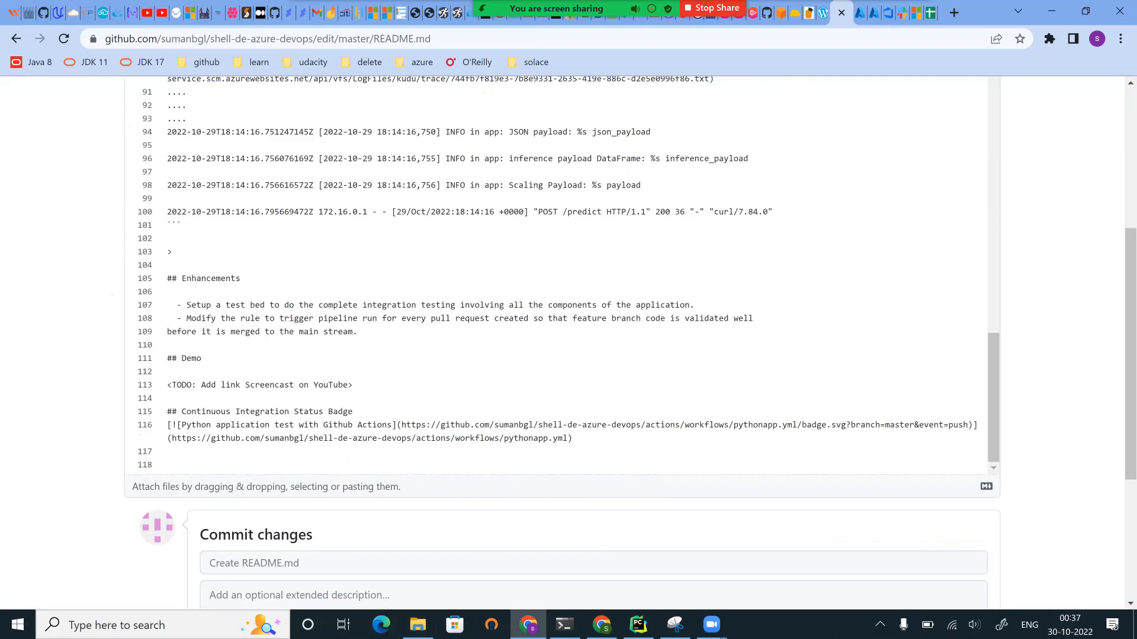
left_click_drag(169, 385, 353, 385)
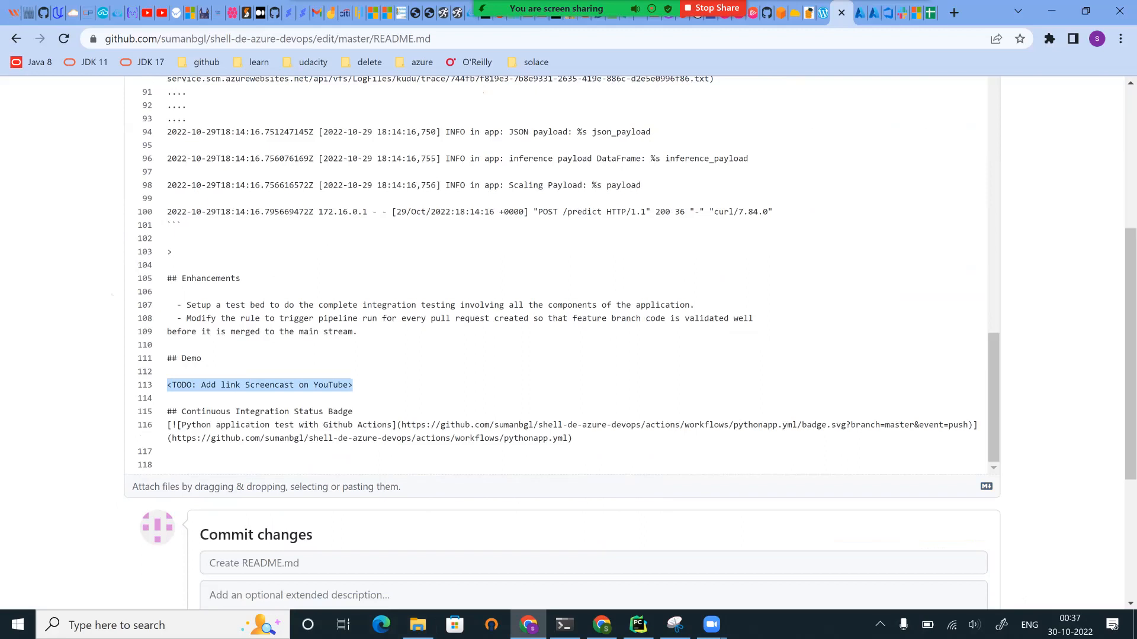
key("BackSpace")
scroll(569, 343, "down", 4)
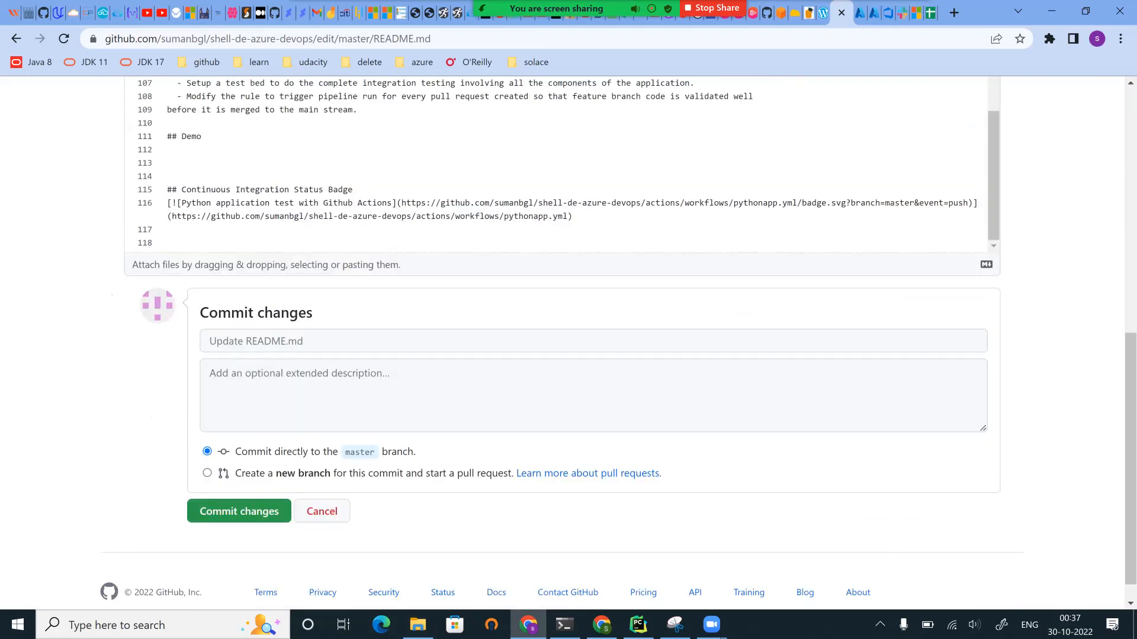
left_click(239, 511)
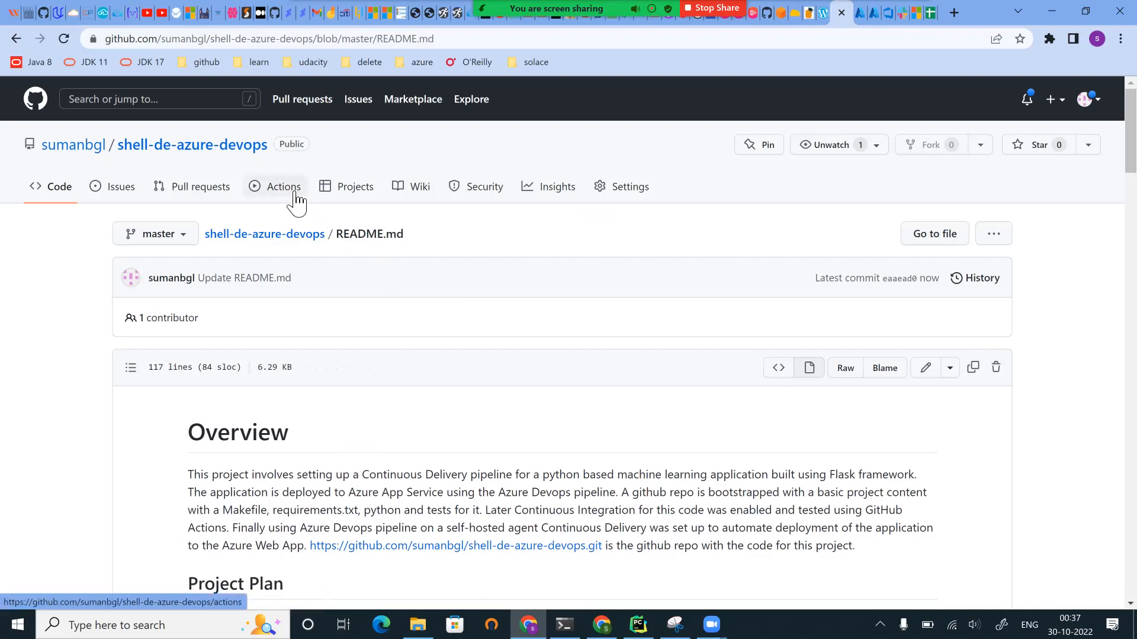
Step: Open the workflow run for the Update README.md commit and check the steps of its build job
left_click(296, 202)
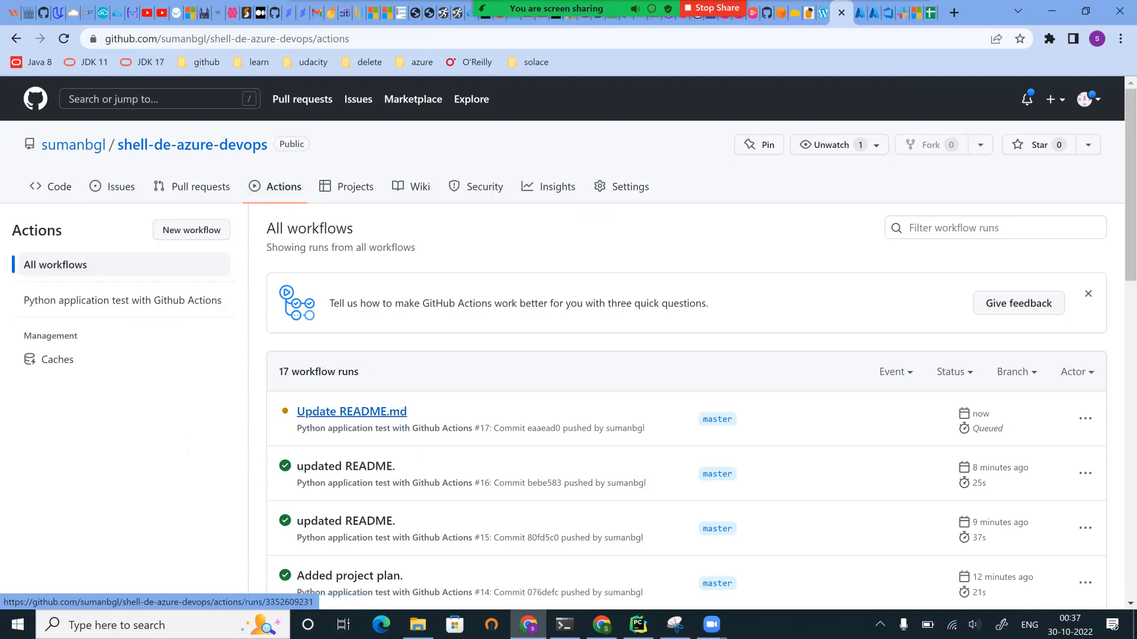
left_click(352, 412)
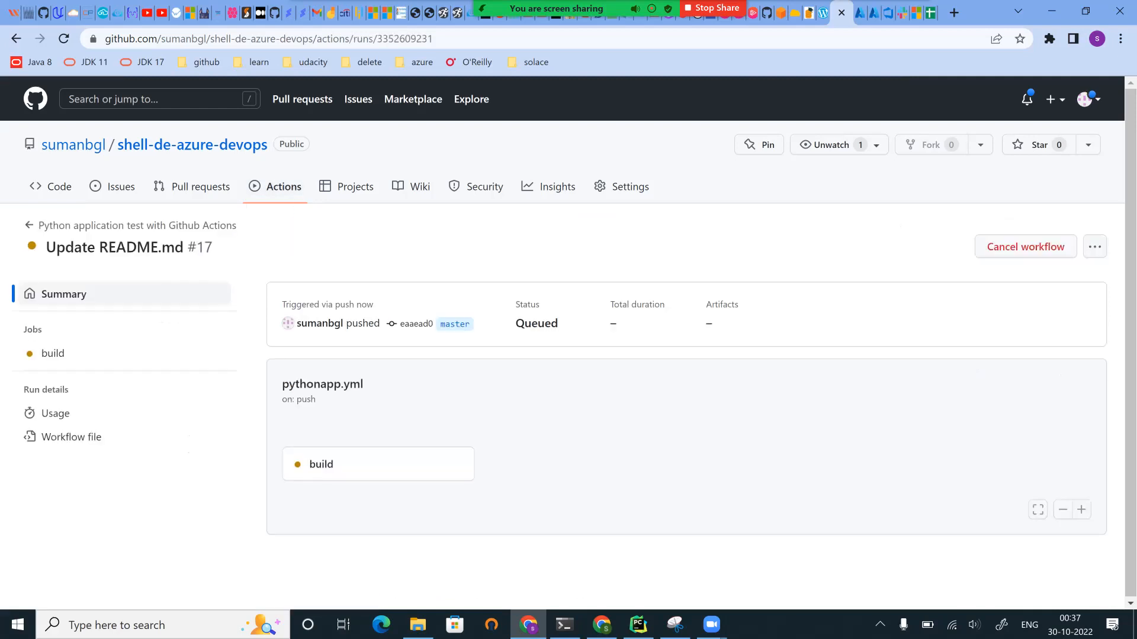
left_click(321, 464)
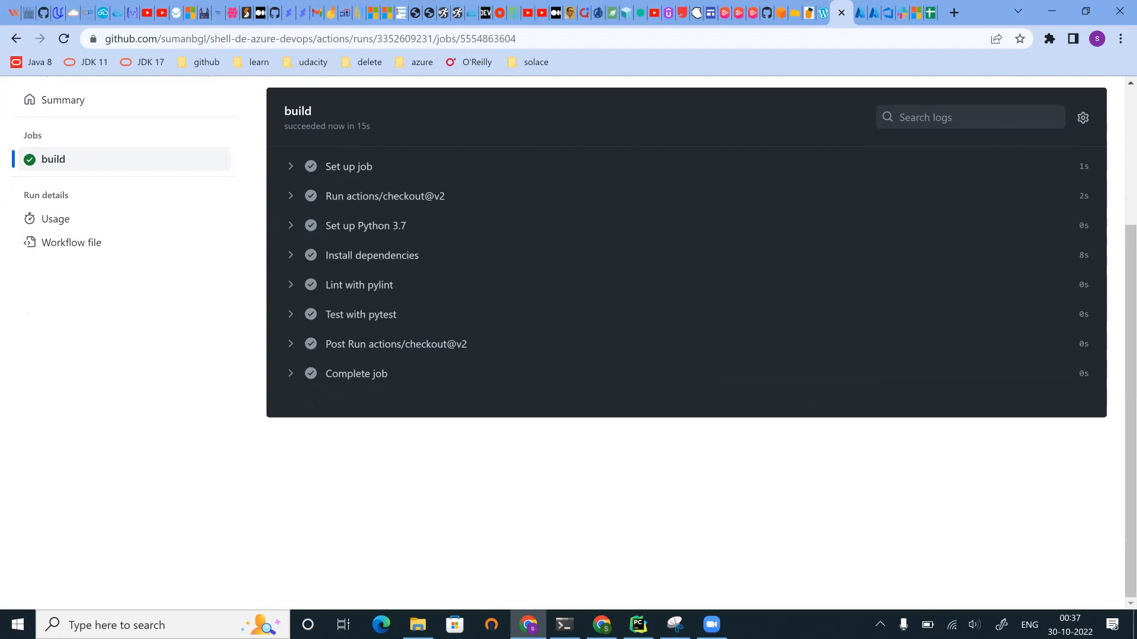
left_click(63, 160)
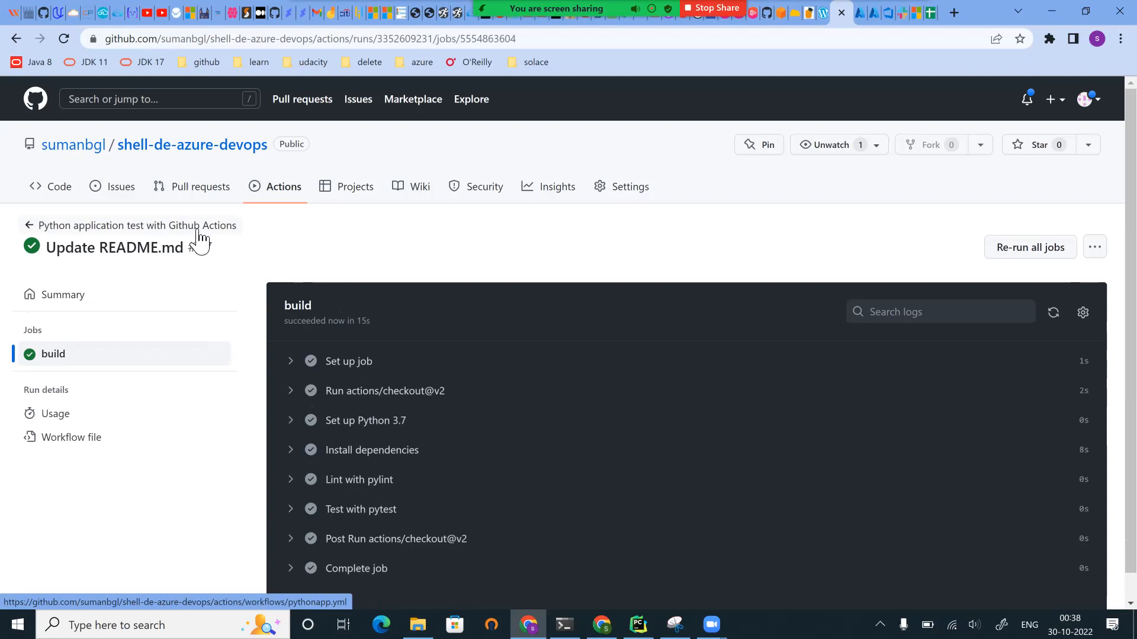
Step: Review the run history of the Python application test with Github Actions workflow
left_click(118, 225)
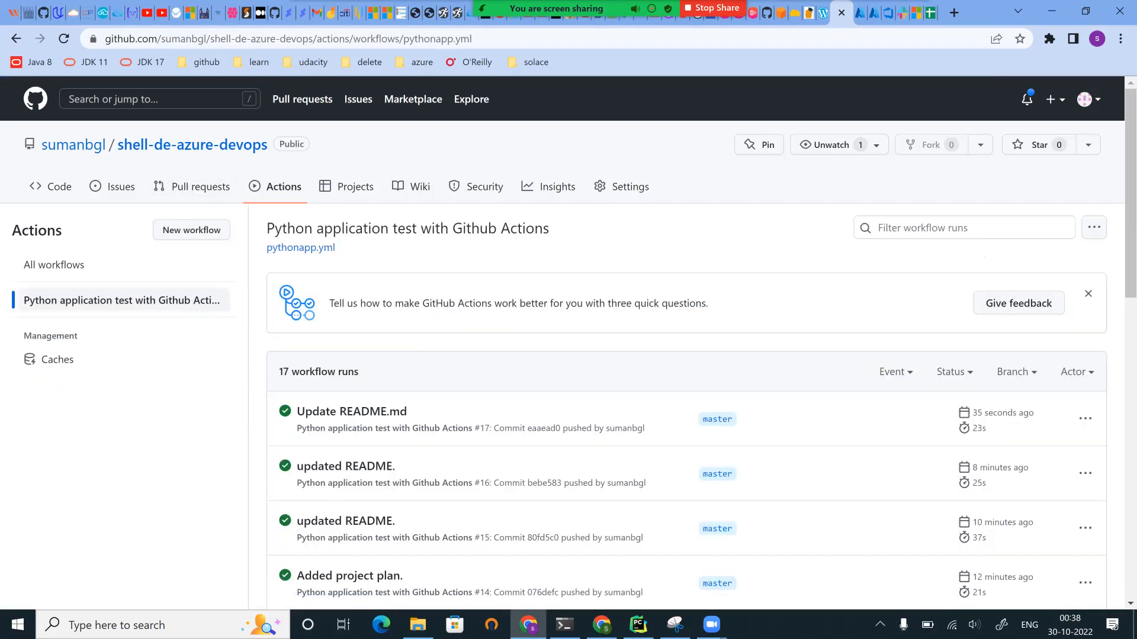
scroll(292, 271, "down", 2)
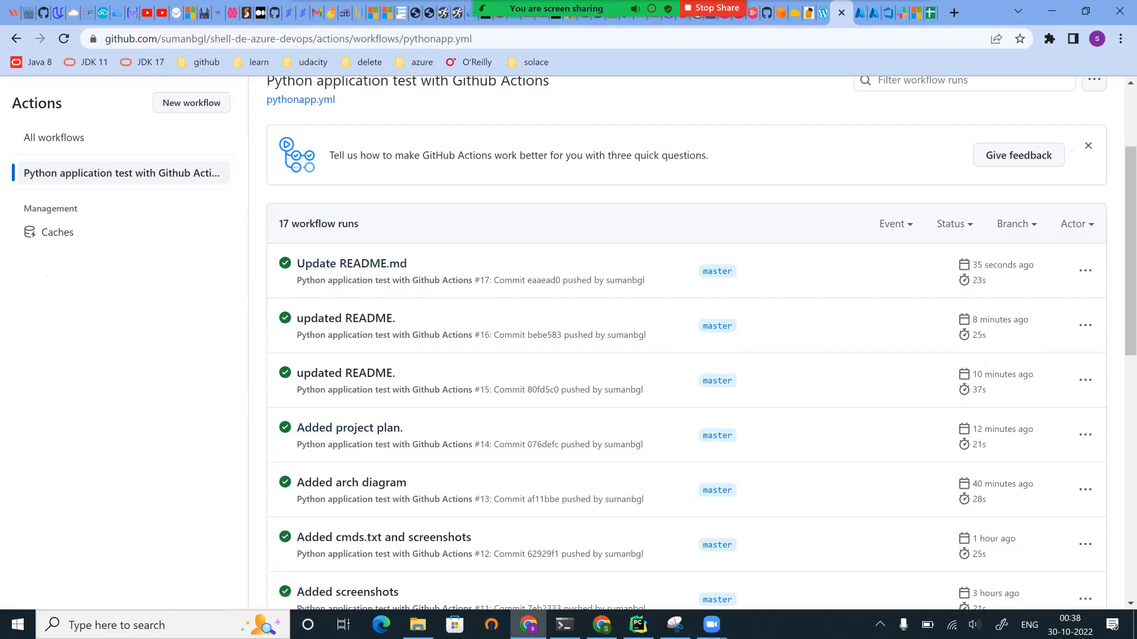
scroll(687, 355, "up", 3)
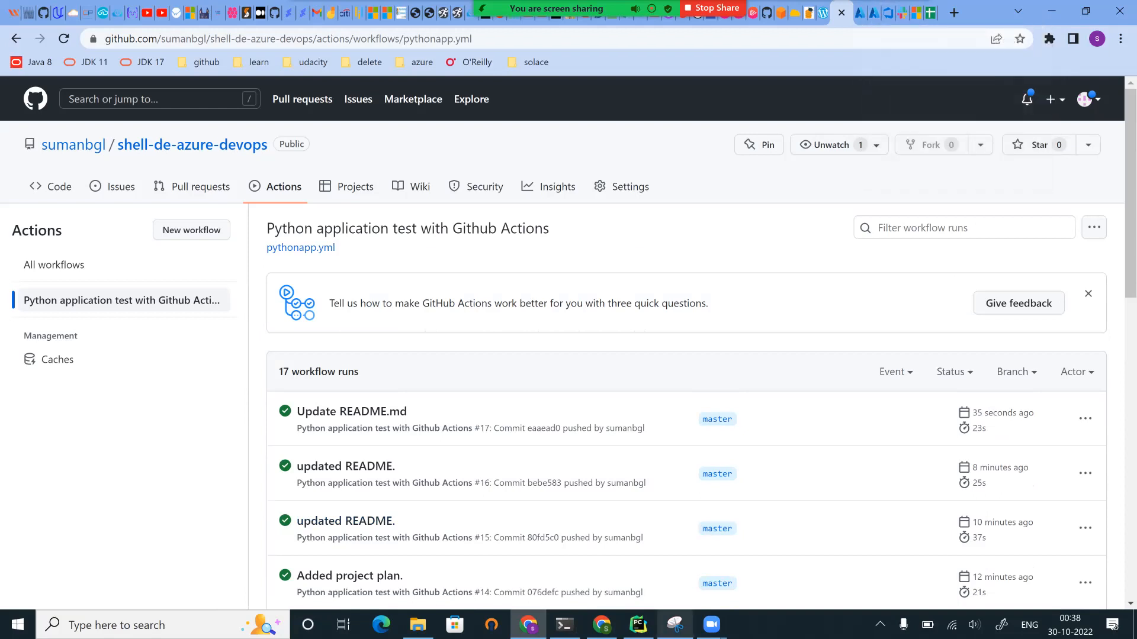
Step: Switch to PyCharm and read through the project setup, Azure Pipelines and prediction instructions in README.md
left_click(638, 624)
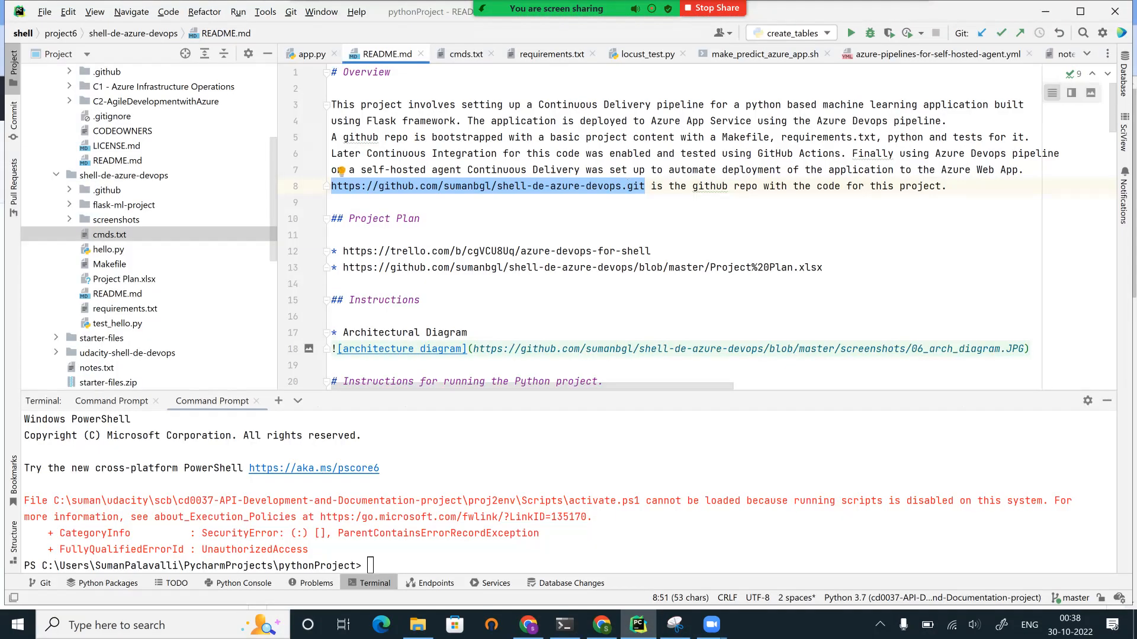
scroll(699, 228, "down", 7)
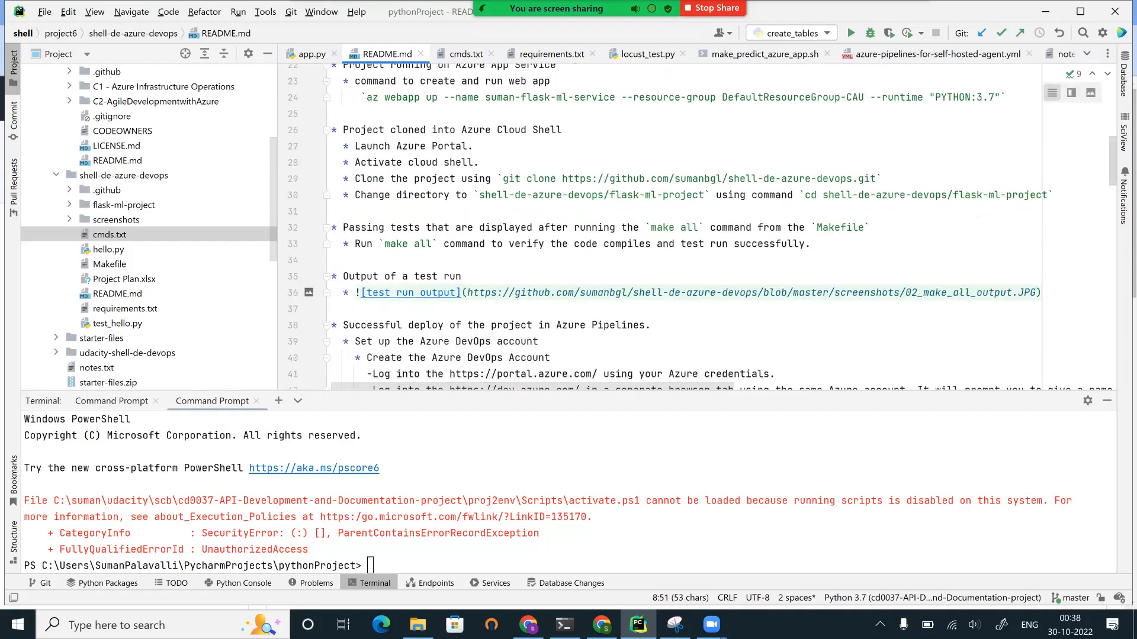
scroll(698, 228, "down", 4)
scroll(699, 228, "up", 3)
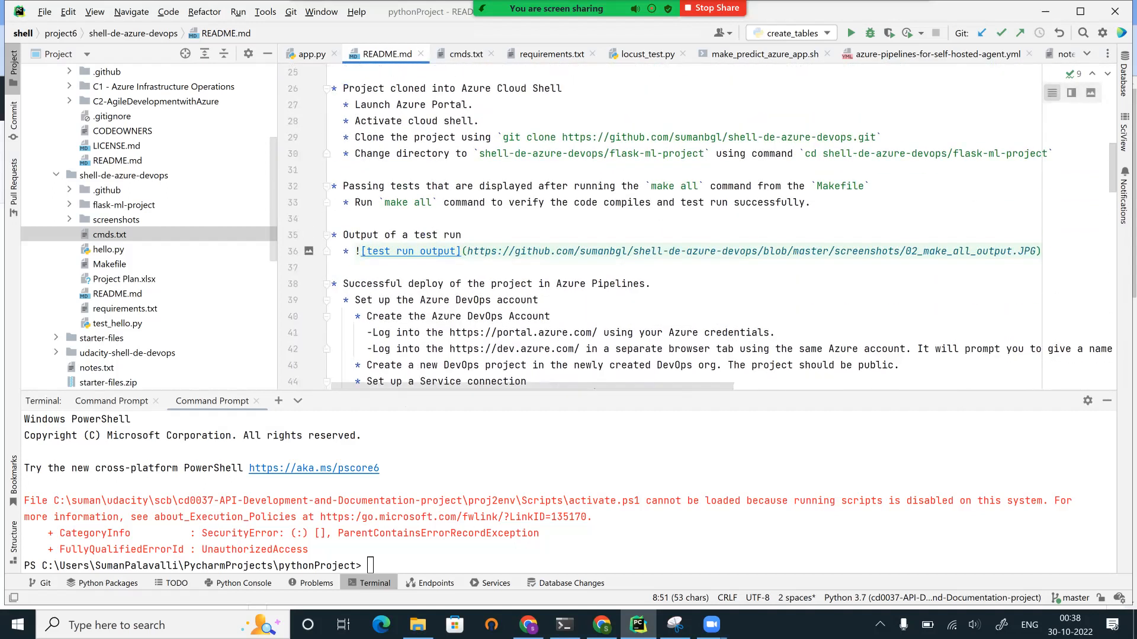
scroll(699, 228, "down", 10)
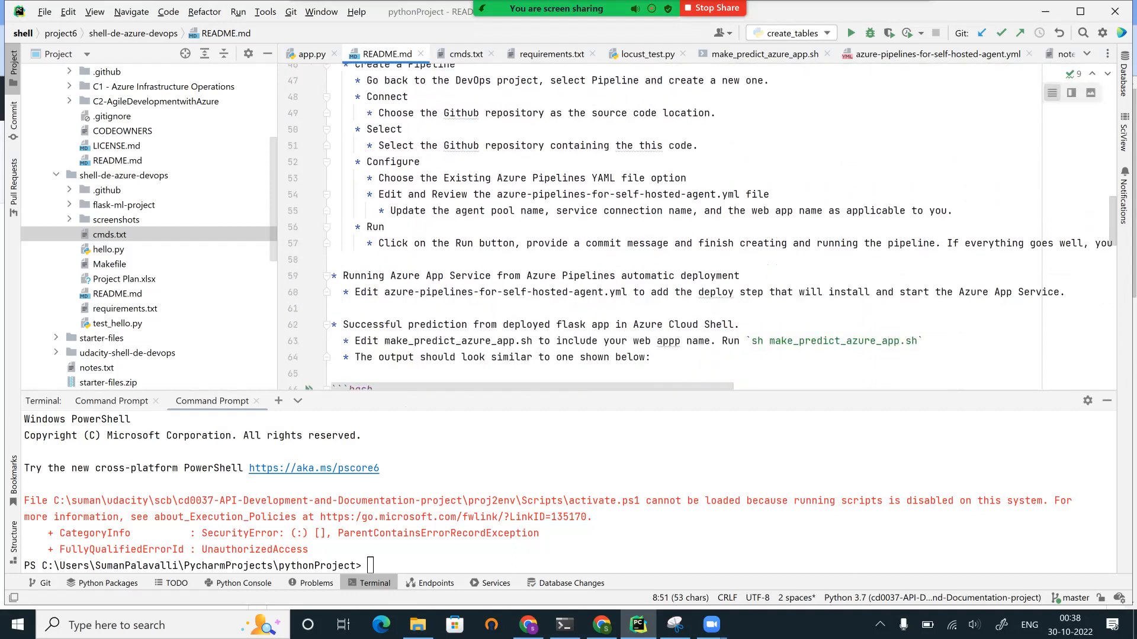
scroll(699, 228, "down", 3)
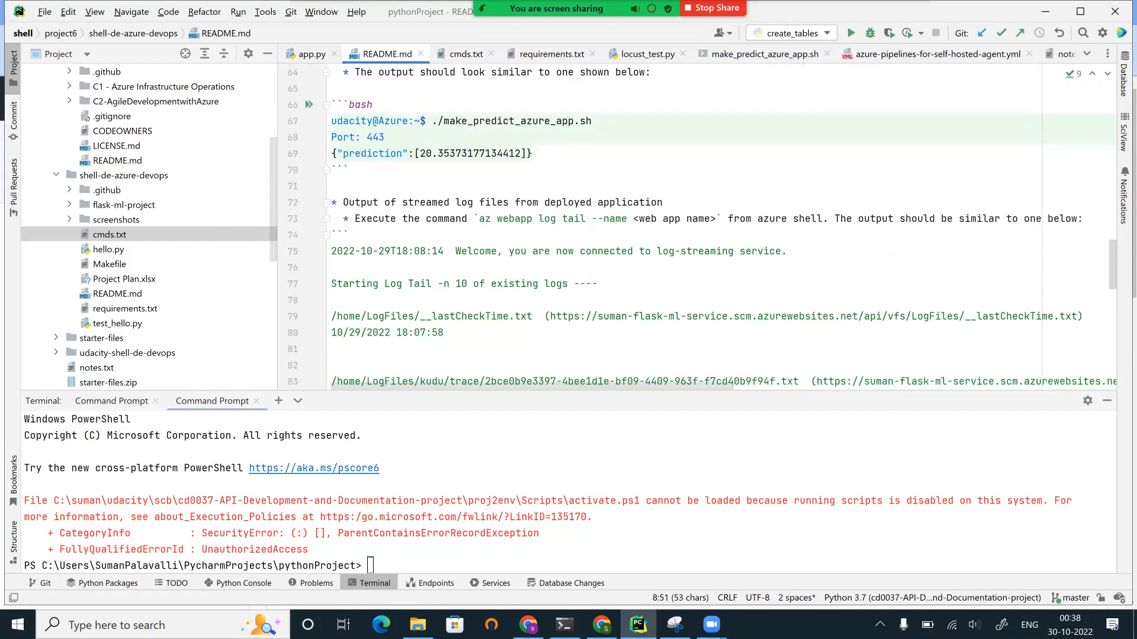
scroll(699, 228, "up", 10)
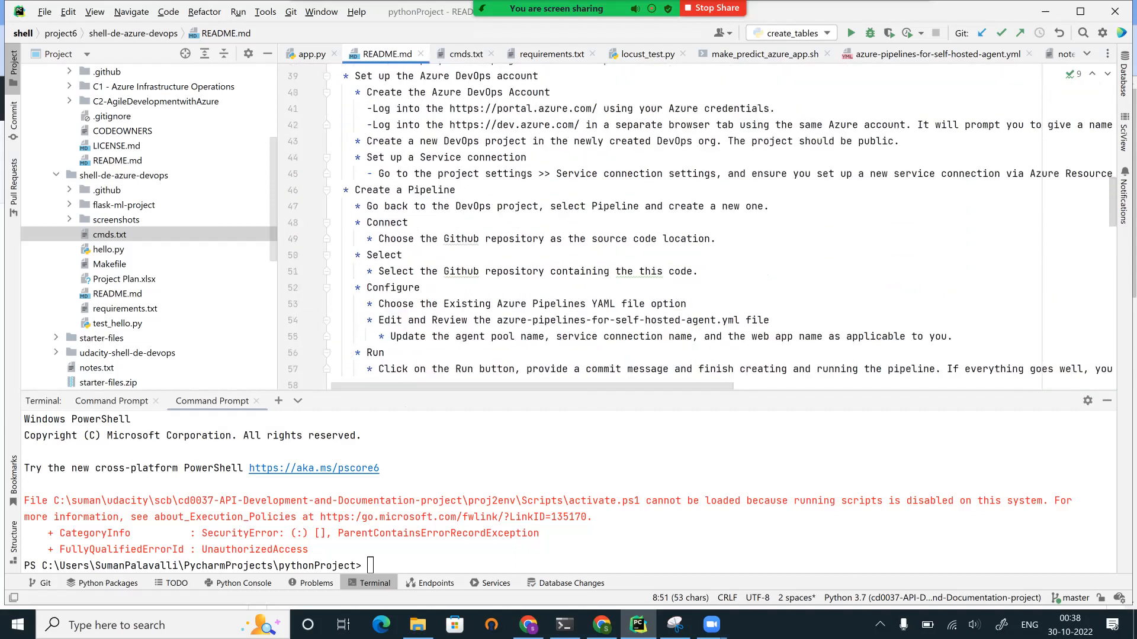
scroll(698, 228, "up", 6)
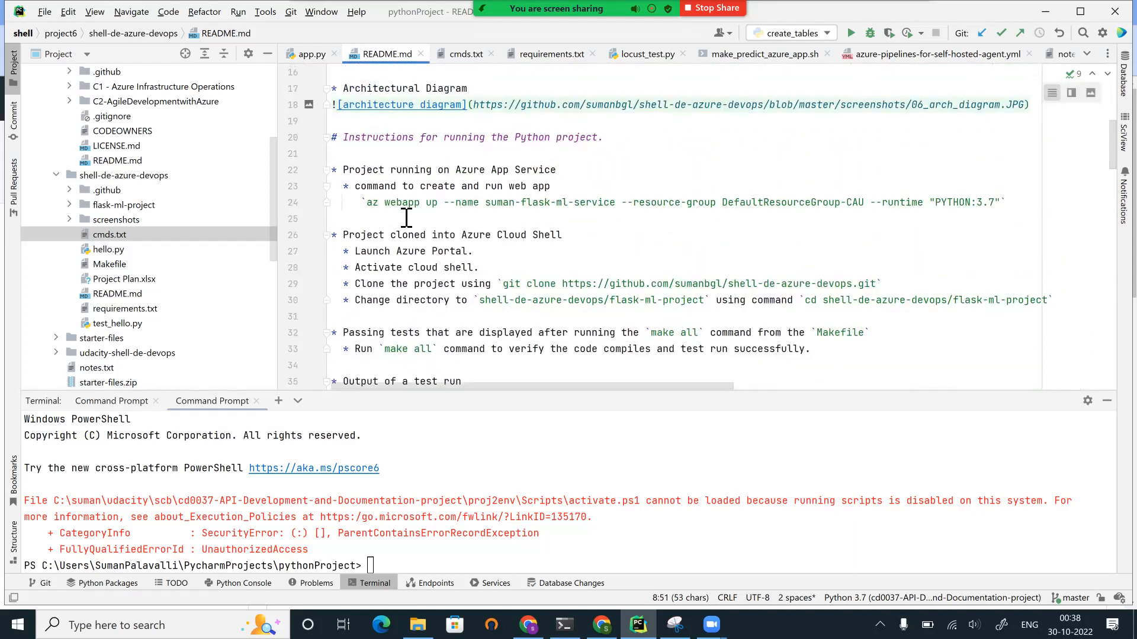
Step: Highlight the app name, part of the resource group name and the PYTHON:3.7 runtime in README.md's az webapp up command
left_click_drag(485, 203, 616, 203)
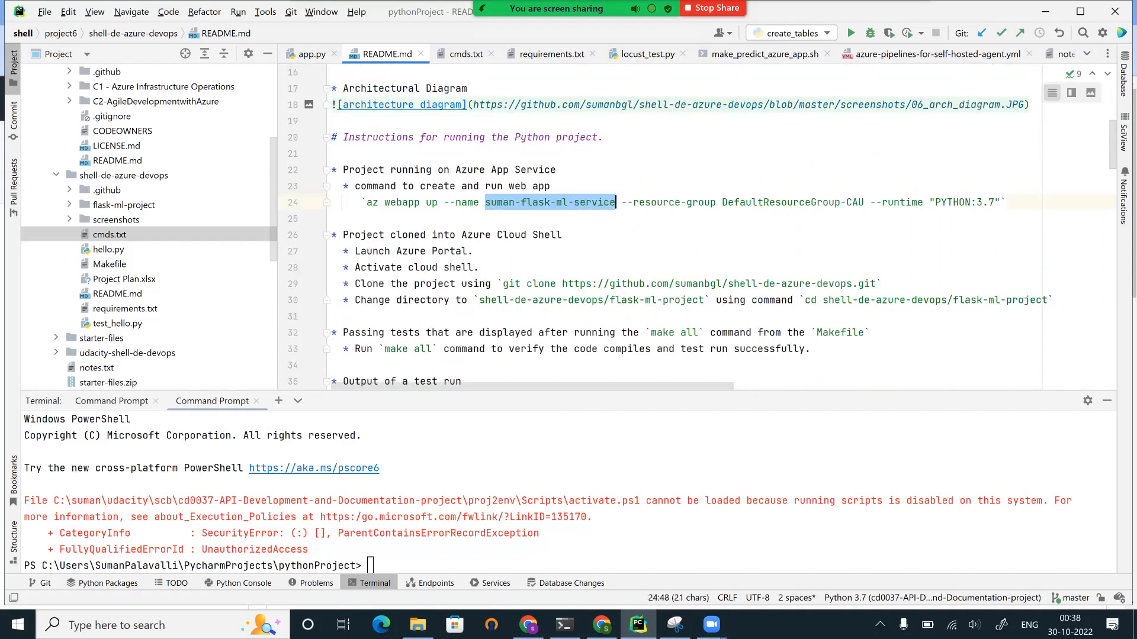
left_click_drag(752, 203, 793, 202)
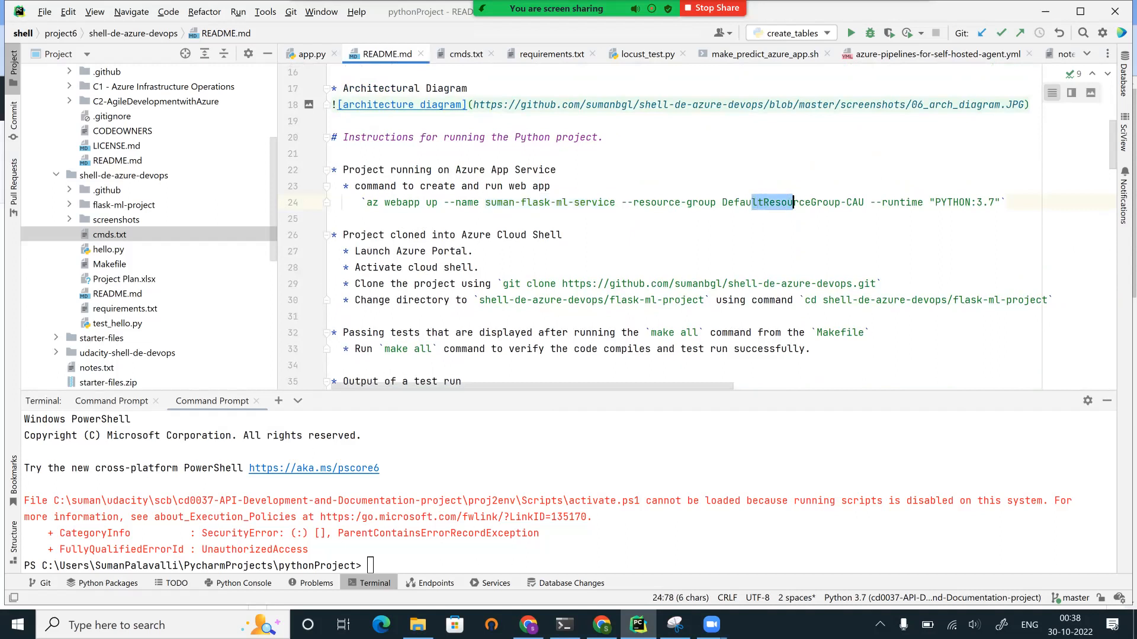
left_click_drag(935, 203, 995, 202)
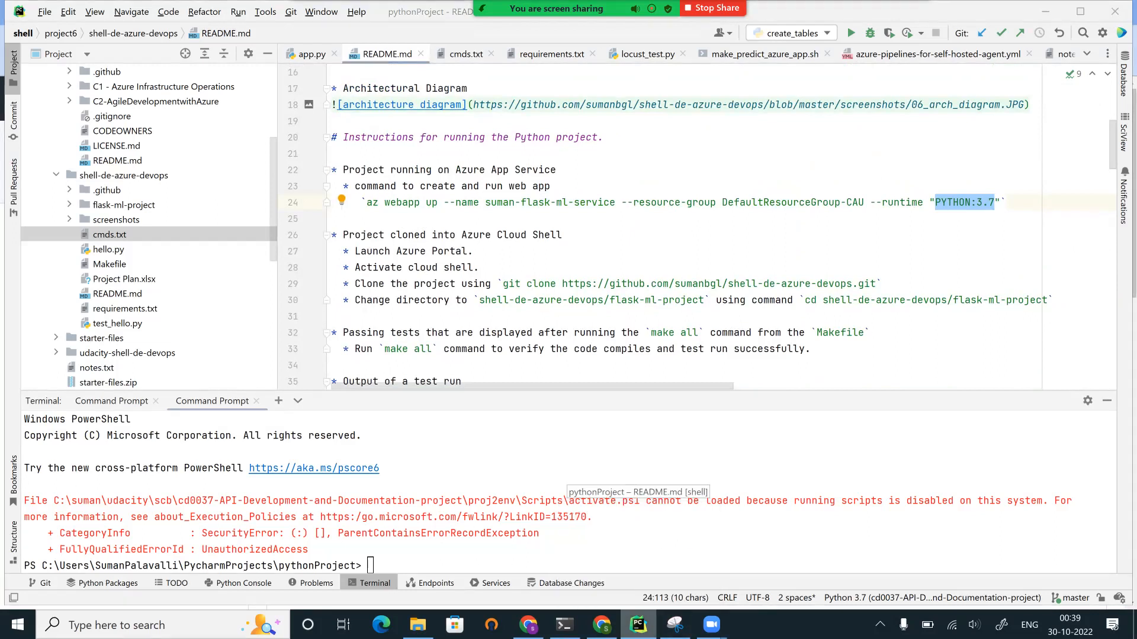
Step: Switch to Azure DevOps in Chrome and view the Flask-ML-Deploy project's summary and its list of pipelines
left_click(528, 624)
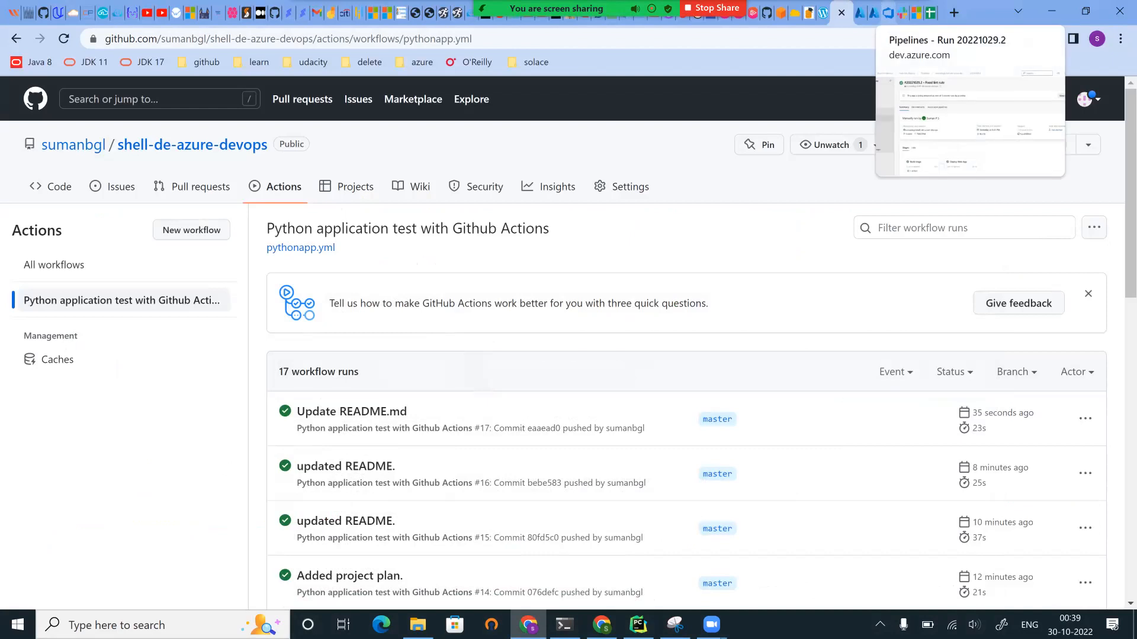
left_click(888, 13)
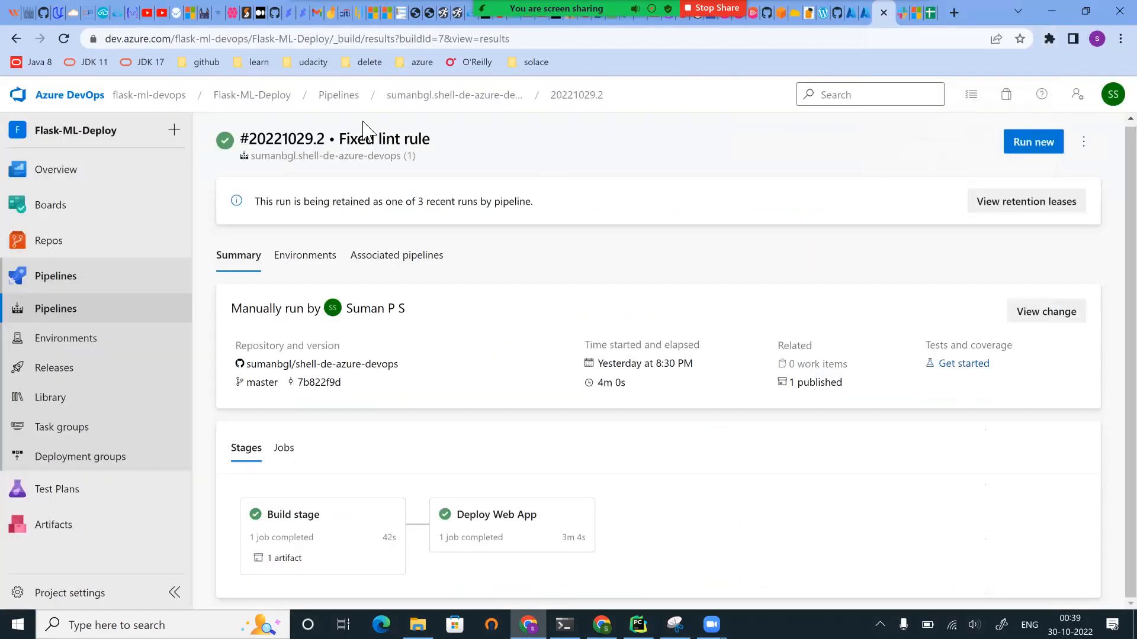
left_click(351, 97)
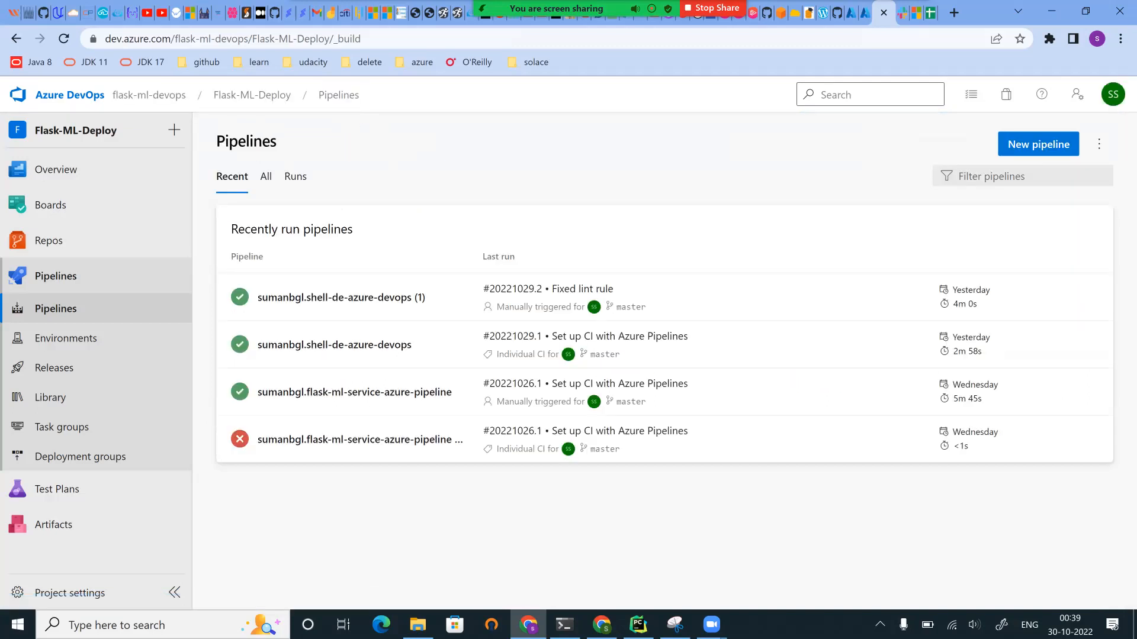
left_click(278, 114)
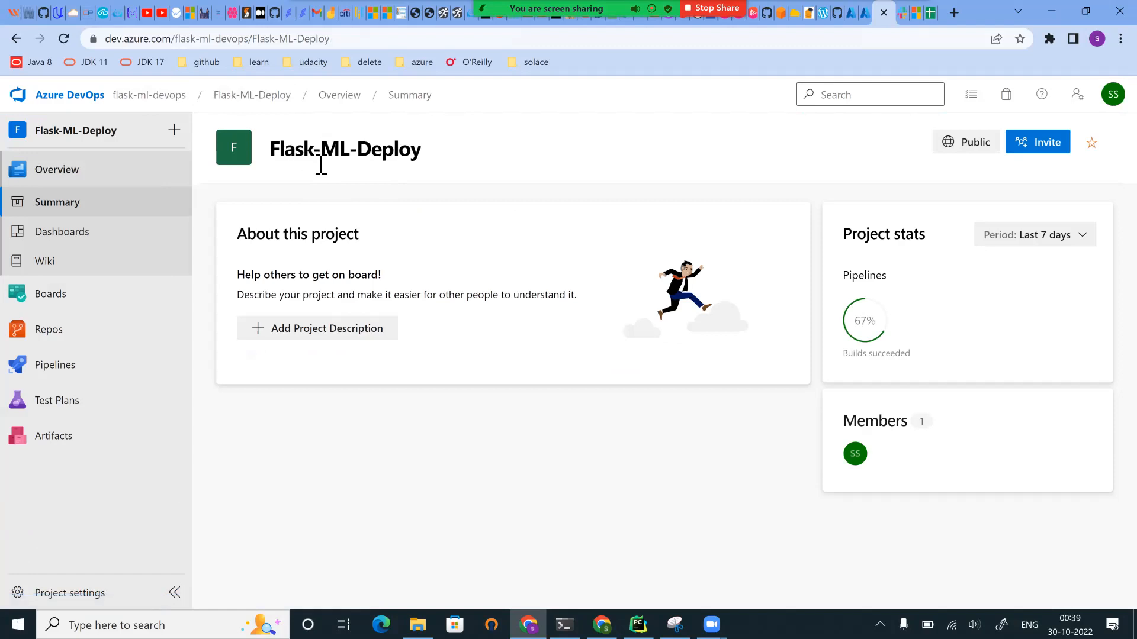
mouse_move(55, 366)
left_click(243, 390)
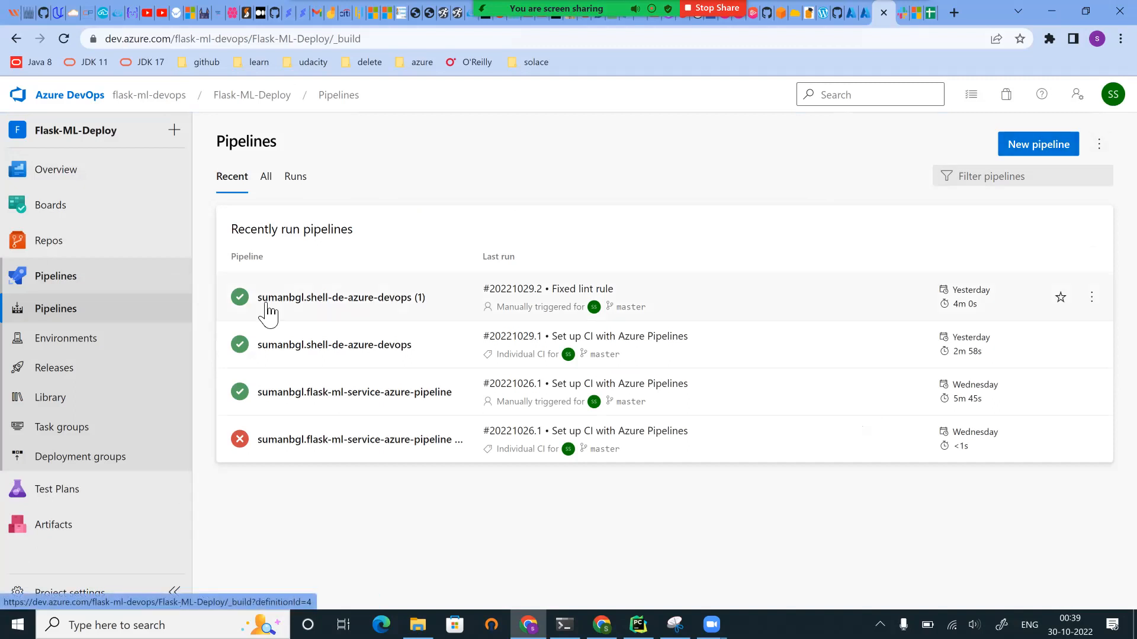
Step: Open the shell-de-azure-devops (1) pipeline, run it on the master branch and show the new run's jobs
left_click(1099, 144)
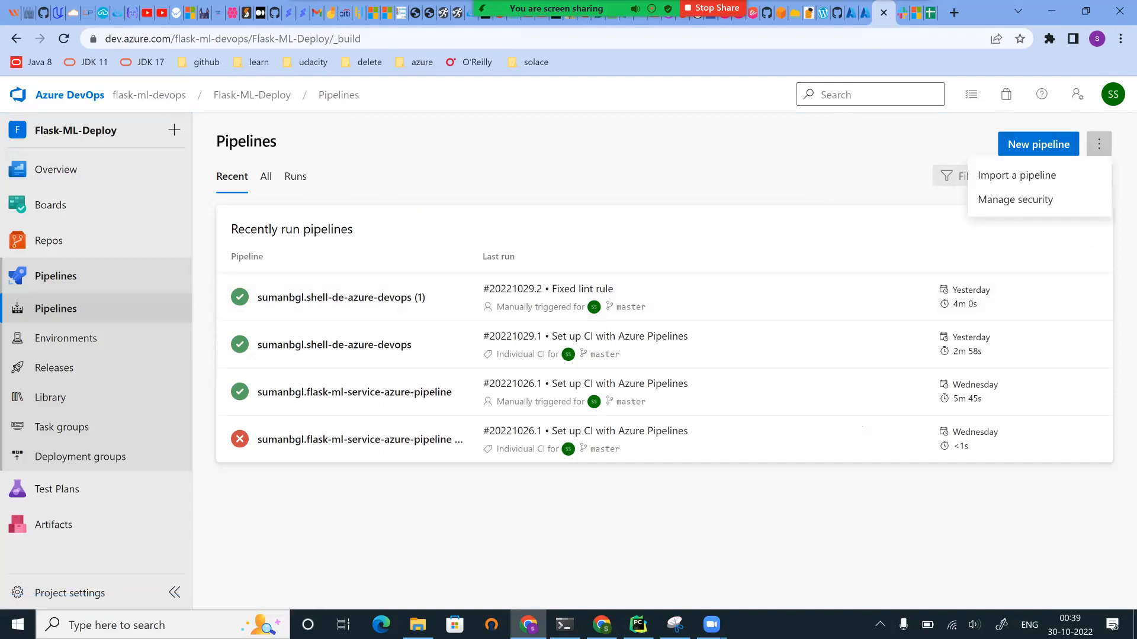
left_click(450, 242)
left_click(318, 300)
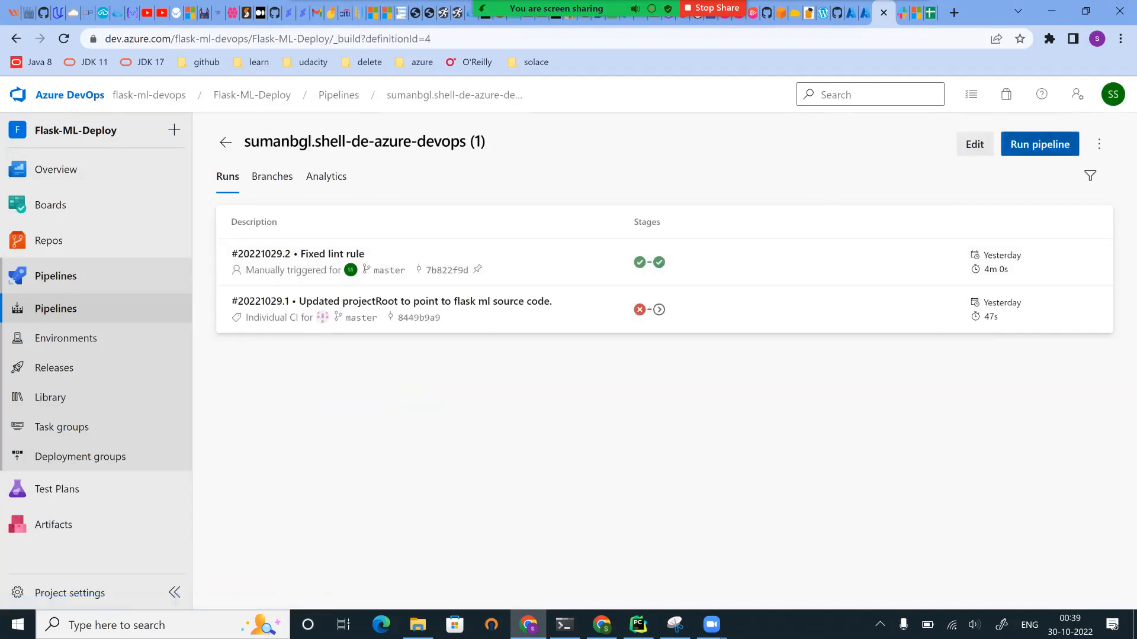
left_click(1040, 144)
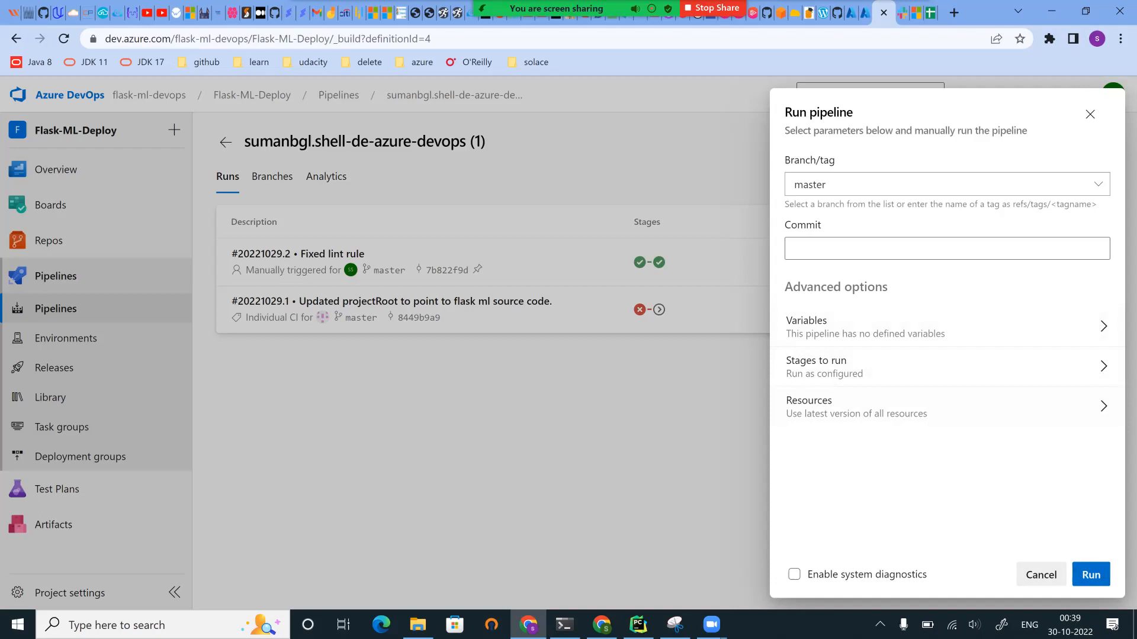
left_click(1091, 575)
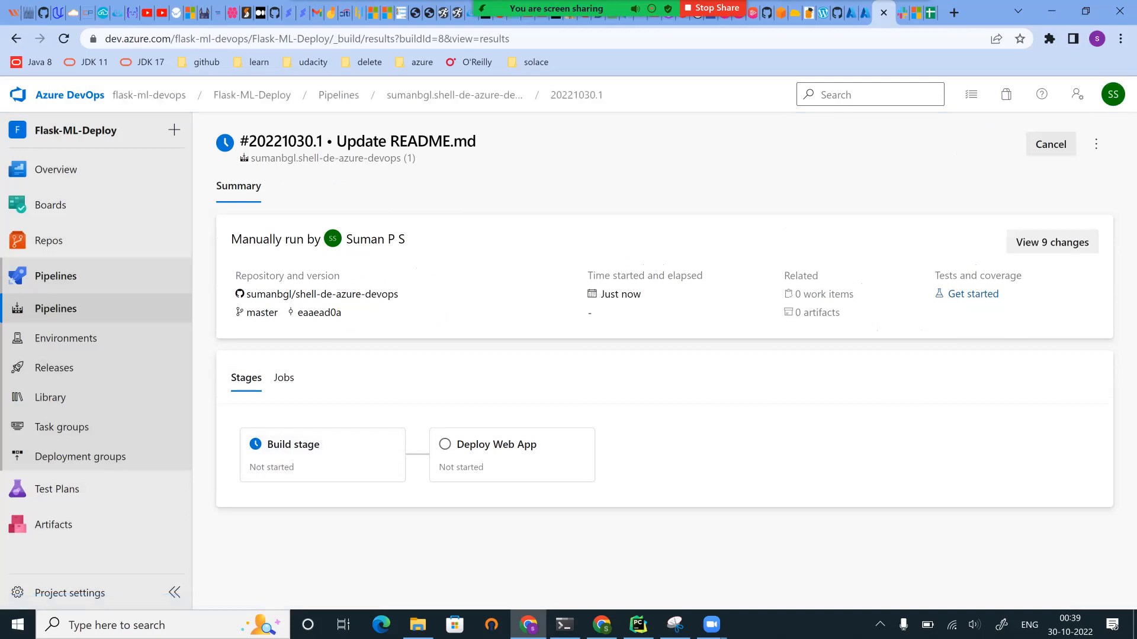
left_click(284, 378)
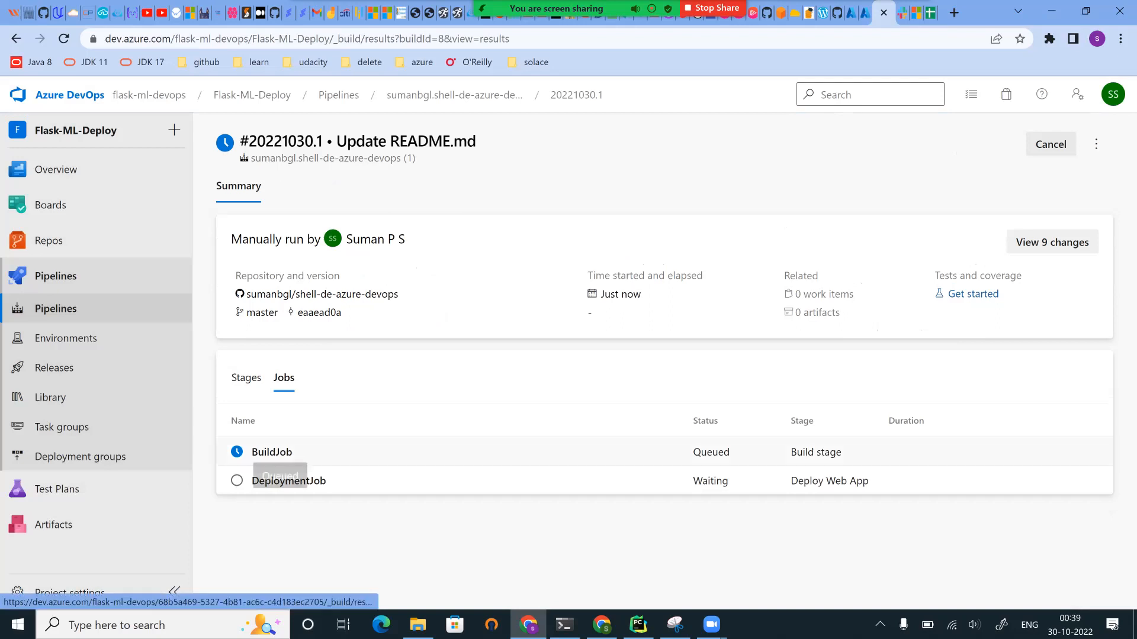
Step: Show the run's stages and open the Build stage's BuildJob log
left_click(245, 378)
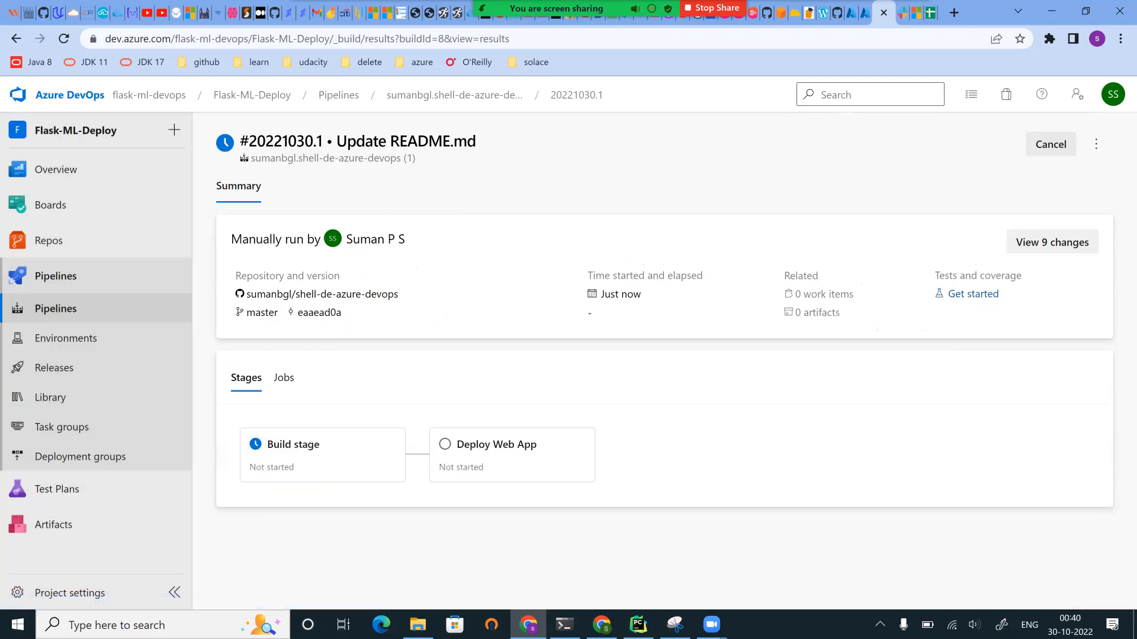
left_click(308, 455)
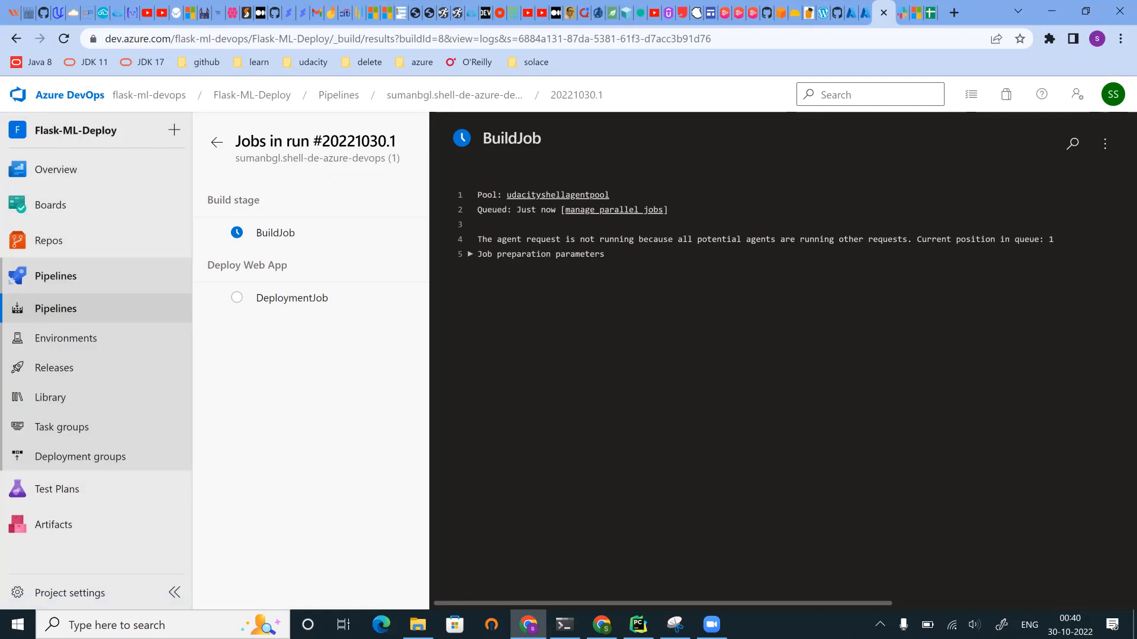
left_click(280, 236)
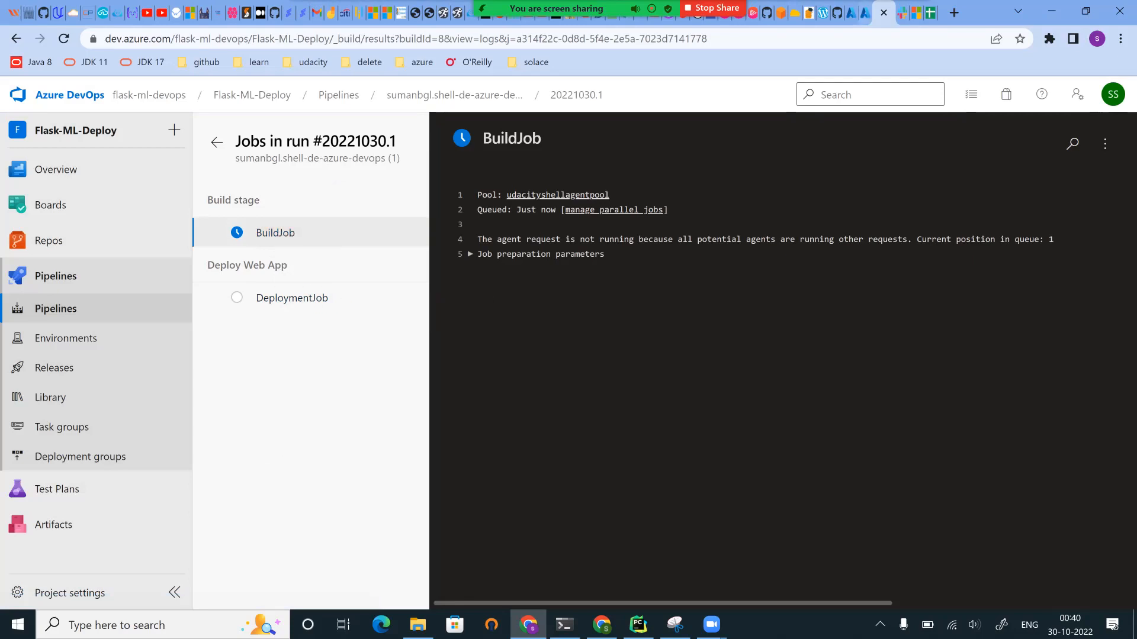
Step: Switch to the Azure portal, start the devopsagentvm virtual machine and show the portal notifications
left_click(851, 12)
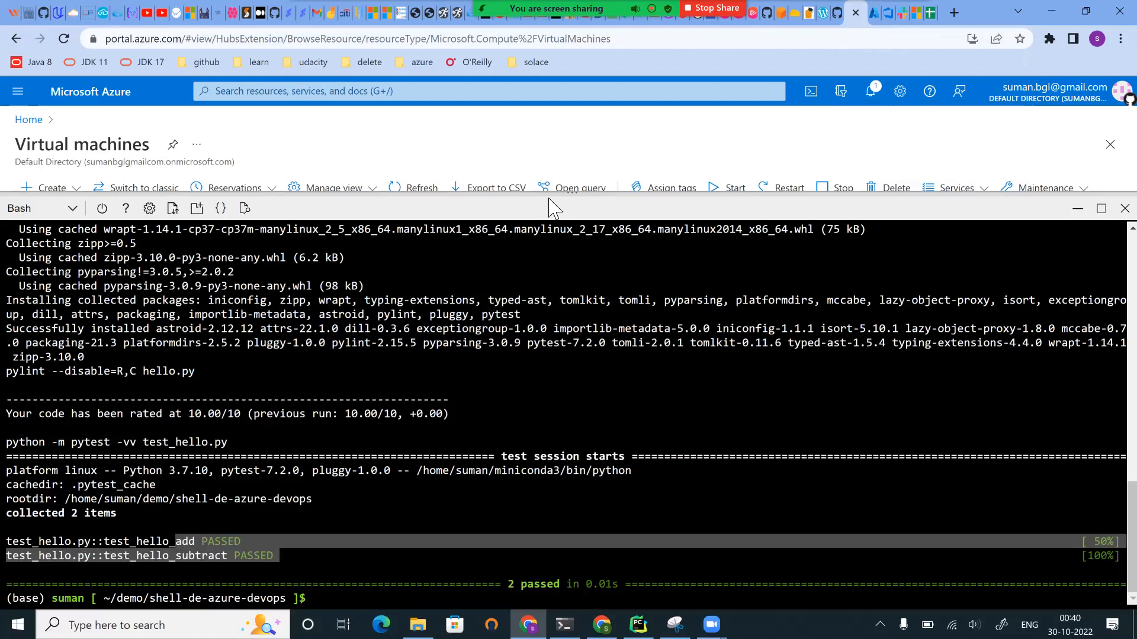
left_click_drag(550, 194, 536, 440)
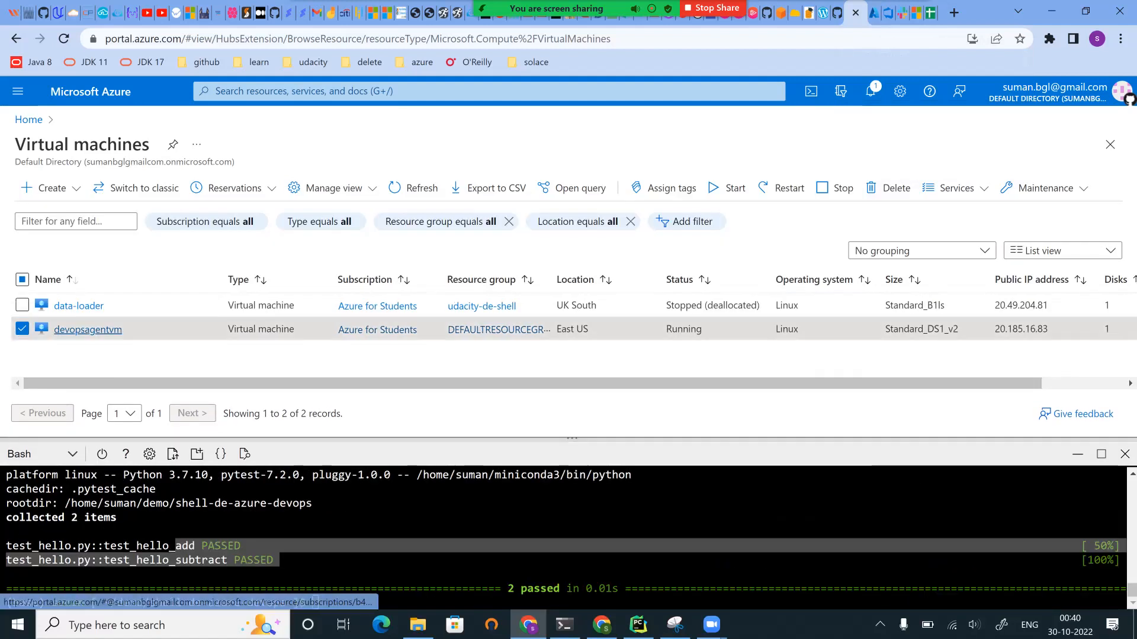
left_click(87, 329)
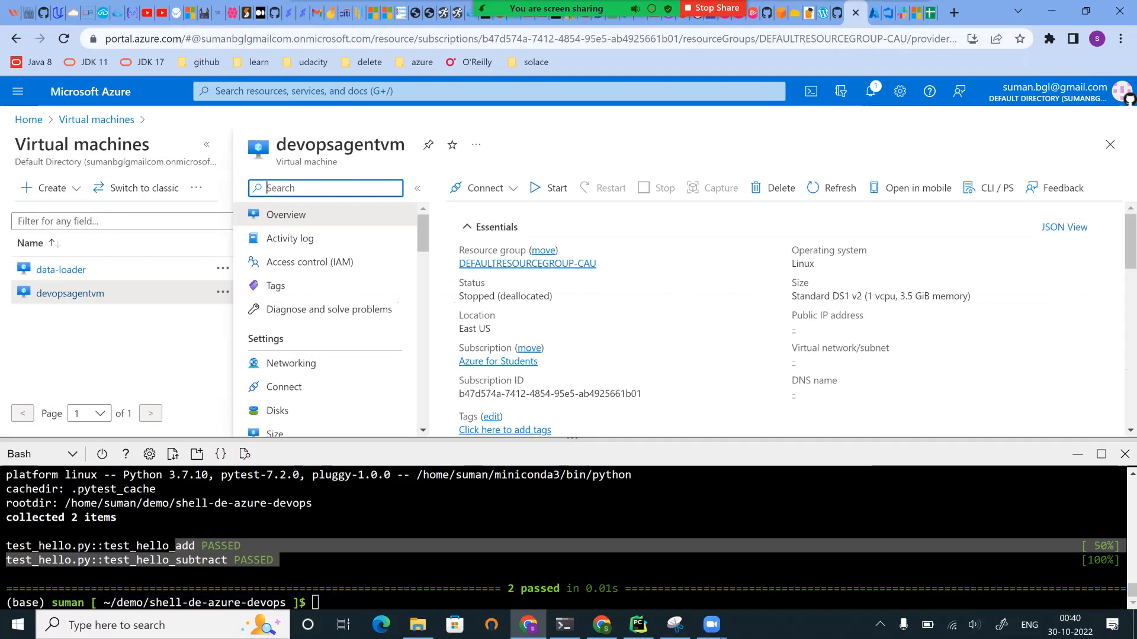
left_click(558, 191)
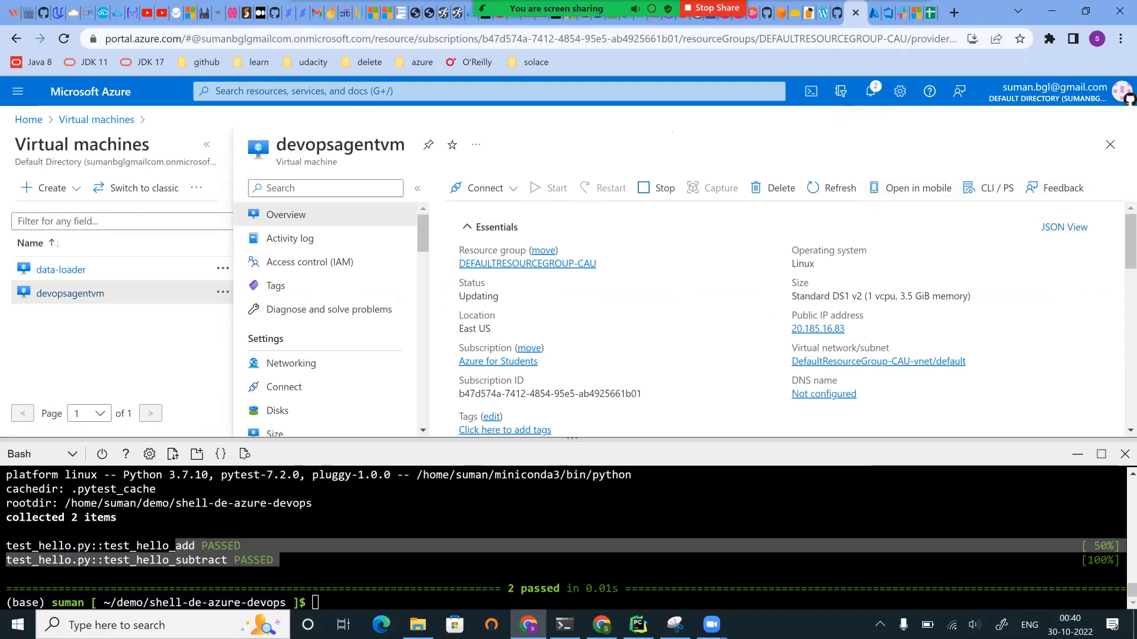
left_click(870, 90)
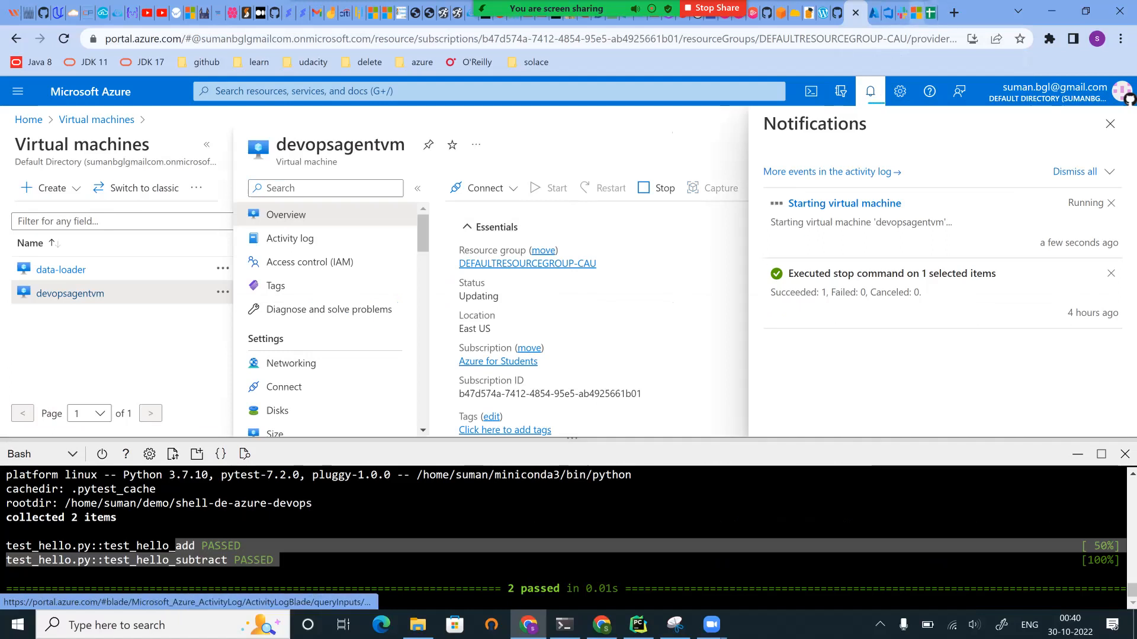
Step: Return to run #20221030.1 in Azure DevOps and reopen the BuildJob log from the run summary
mouse_move(888, 12)
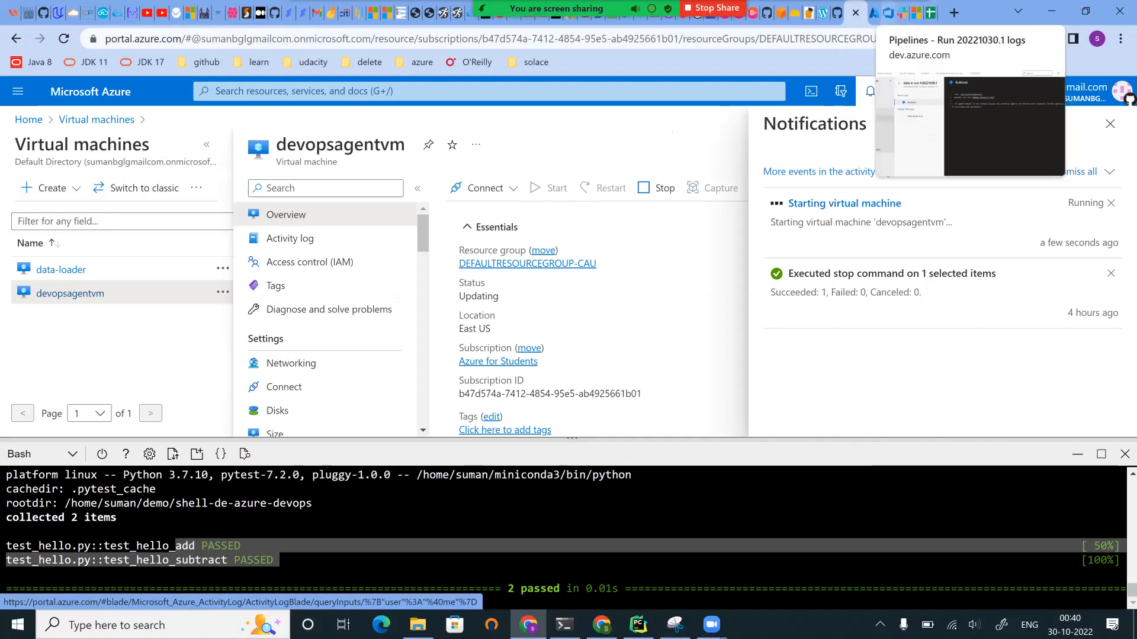
left_click(881, 12)
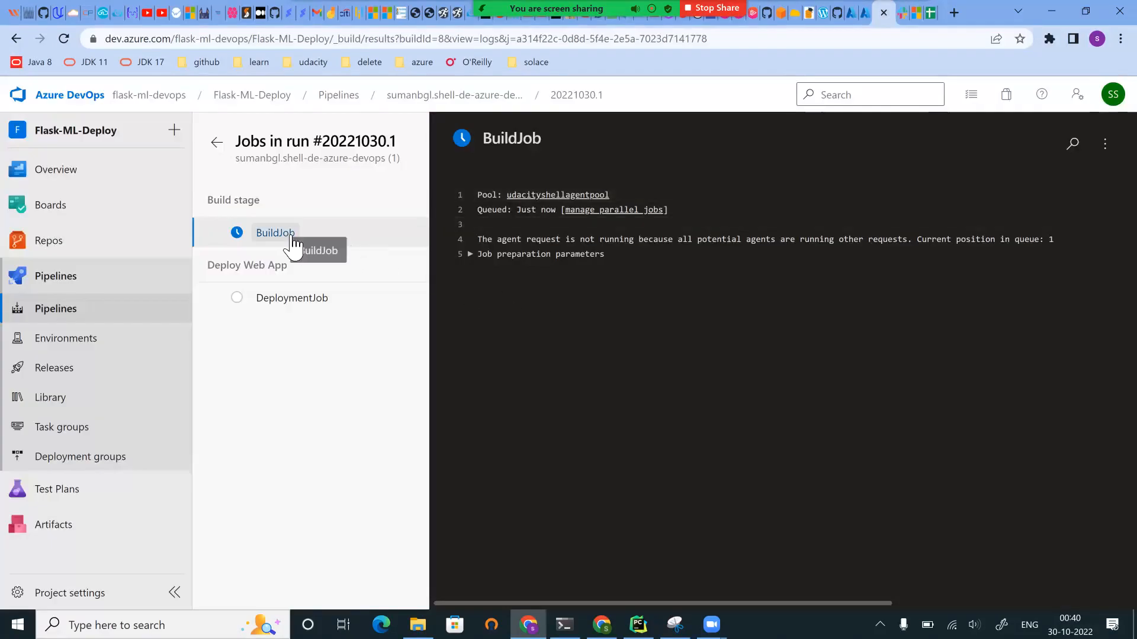
left_click(216, 143)
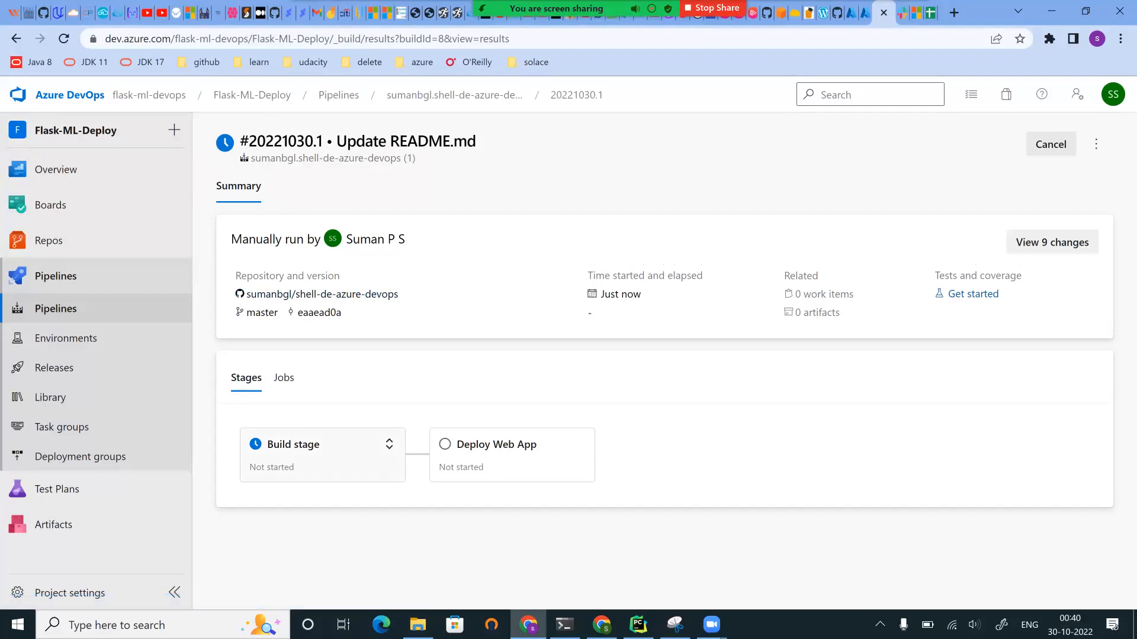
left_click(314, 455)
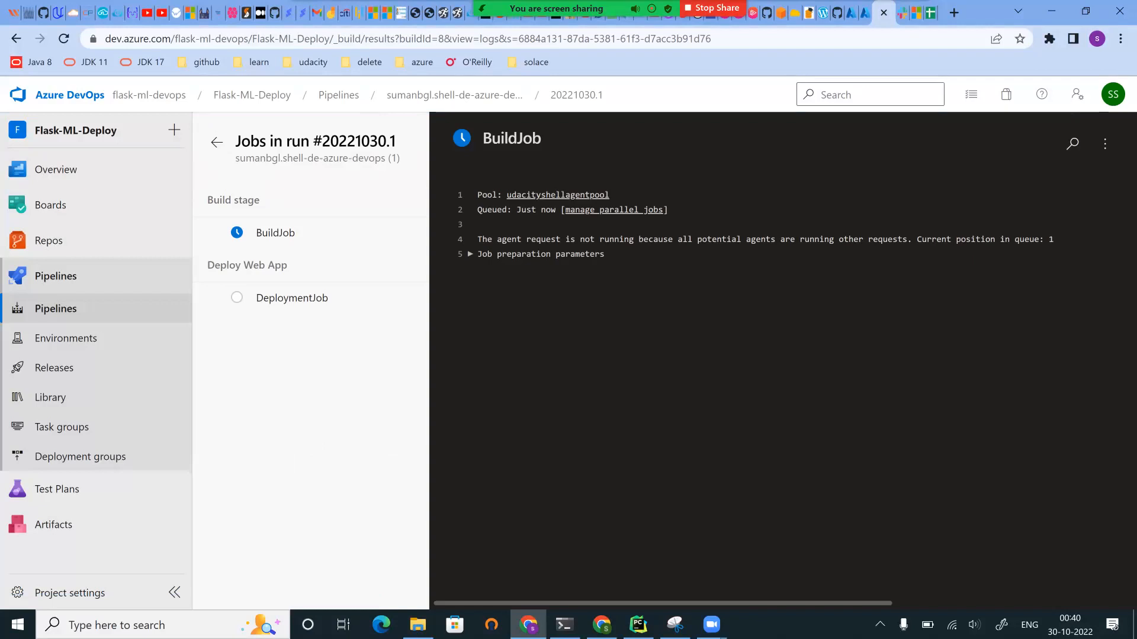
left_click(273, 237)
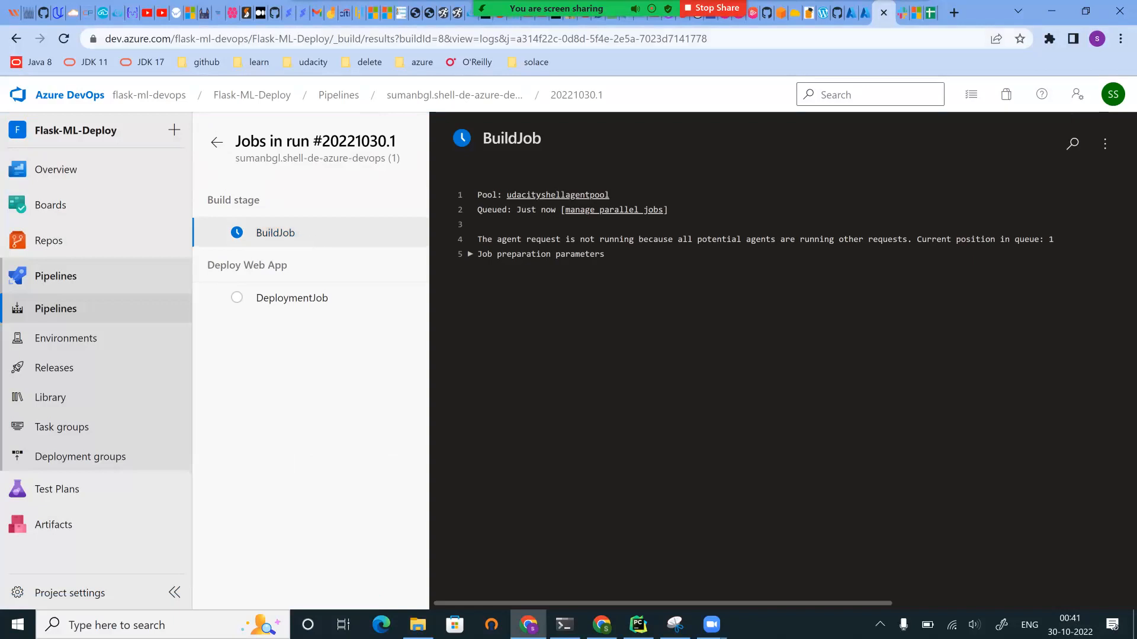
Step: Check devopsagentvm's start-up notification in the Azure portal and close the notifications
left_click(863, 12)
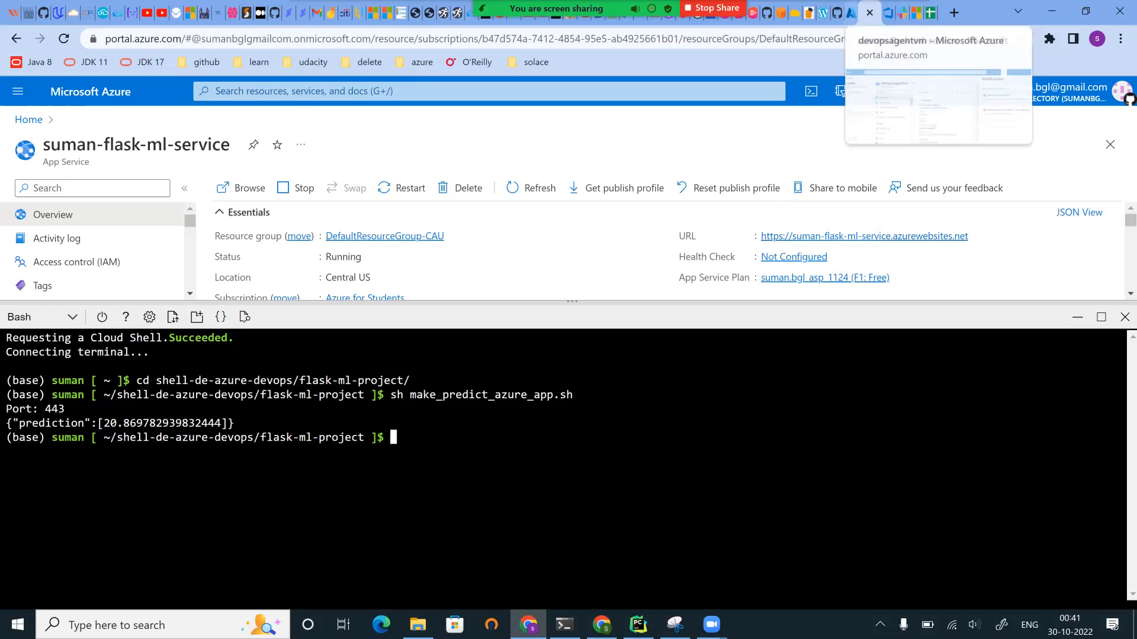
left_click(852, 12)
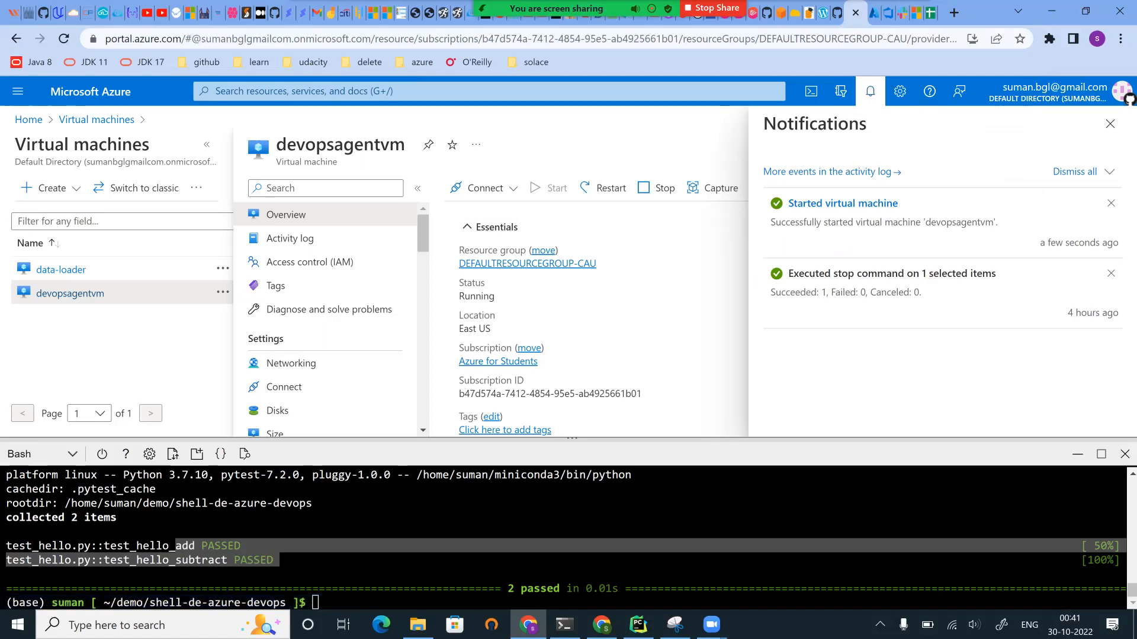
left_click(1110, 124)
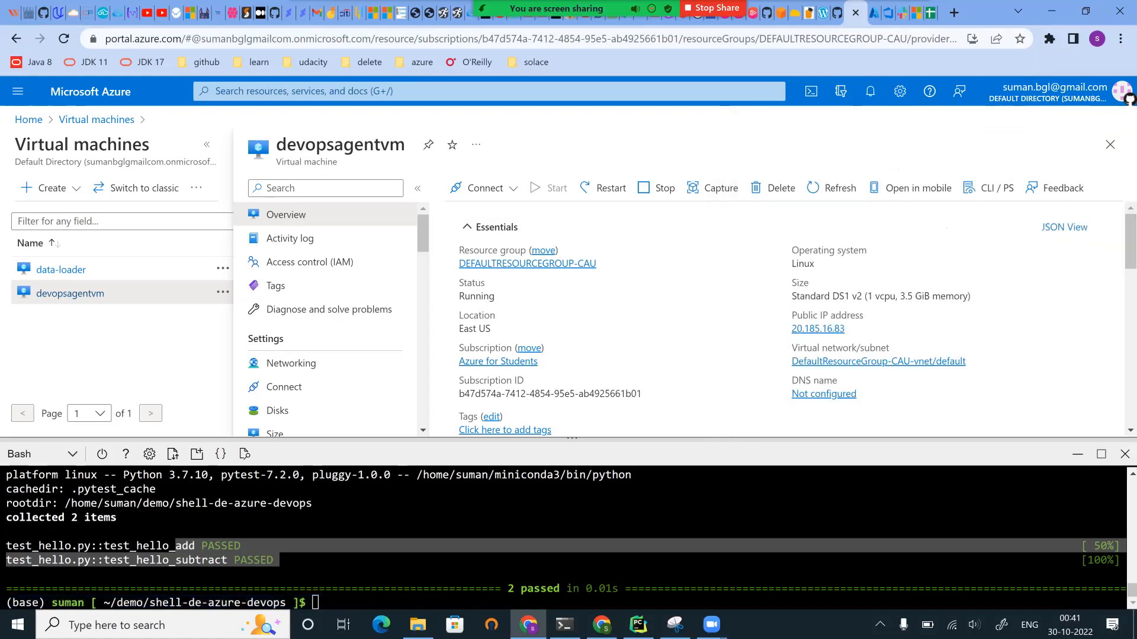
Step: Go back to run #20221030.1 in Azure DevOps and follow the Build stage's task logs
left_click(875, 13)
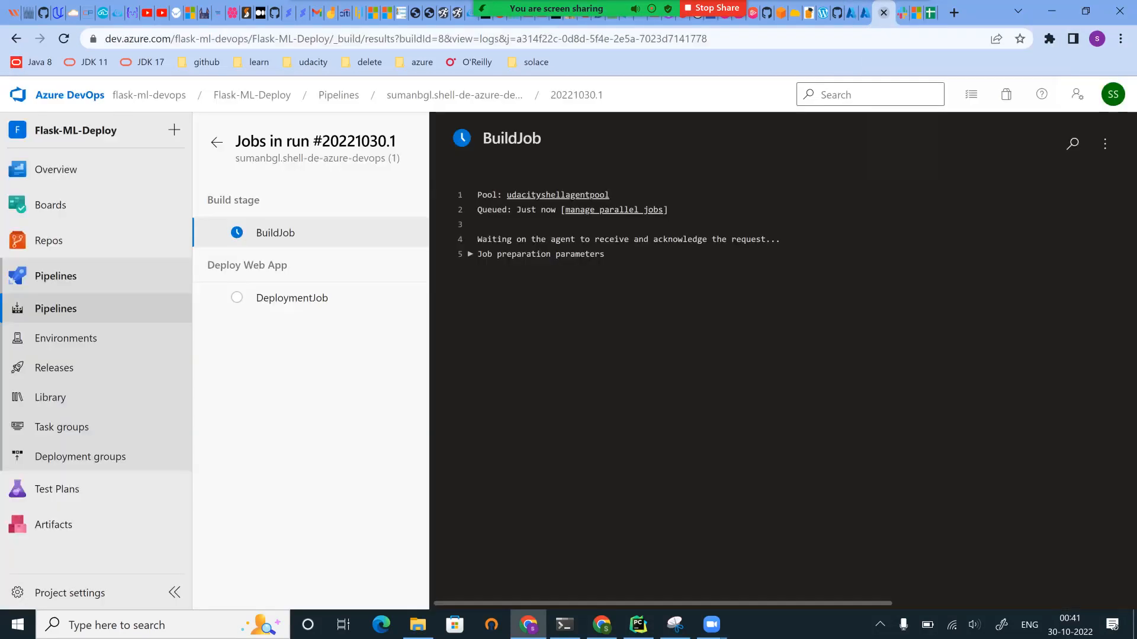
left_click(558, 98)
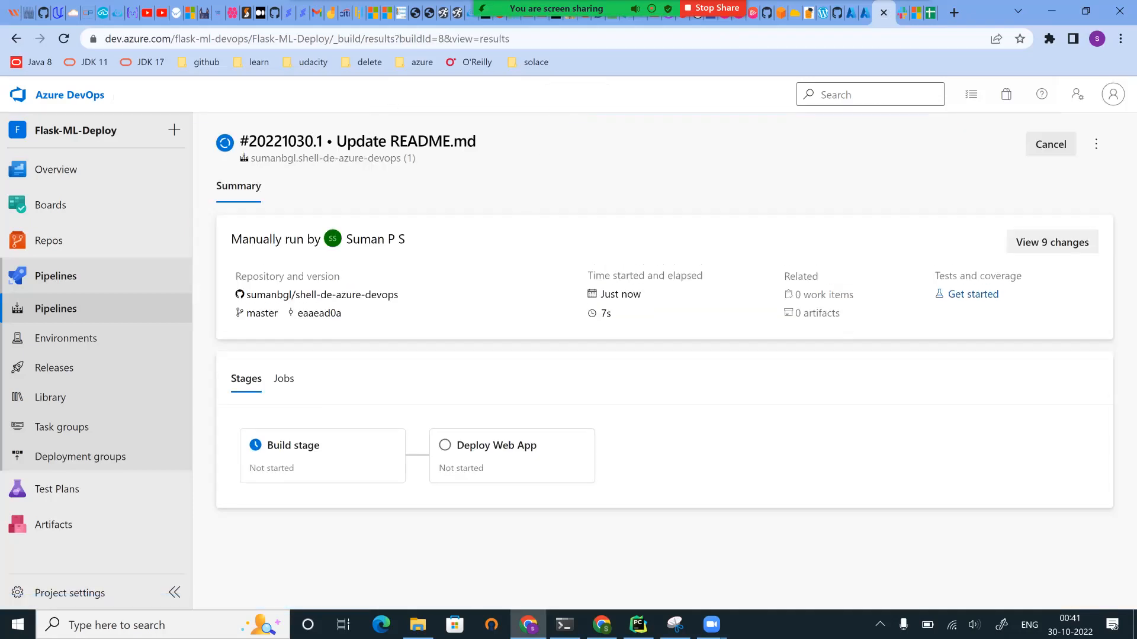
left_click(325, 444)
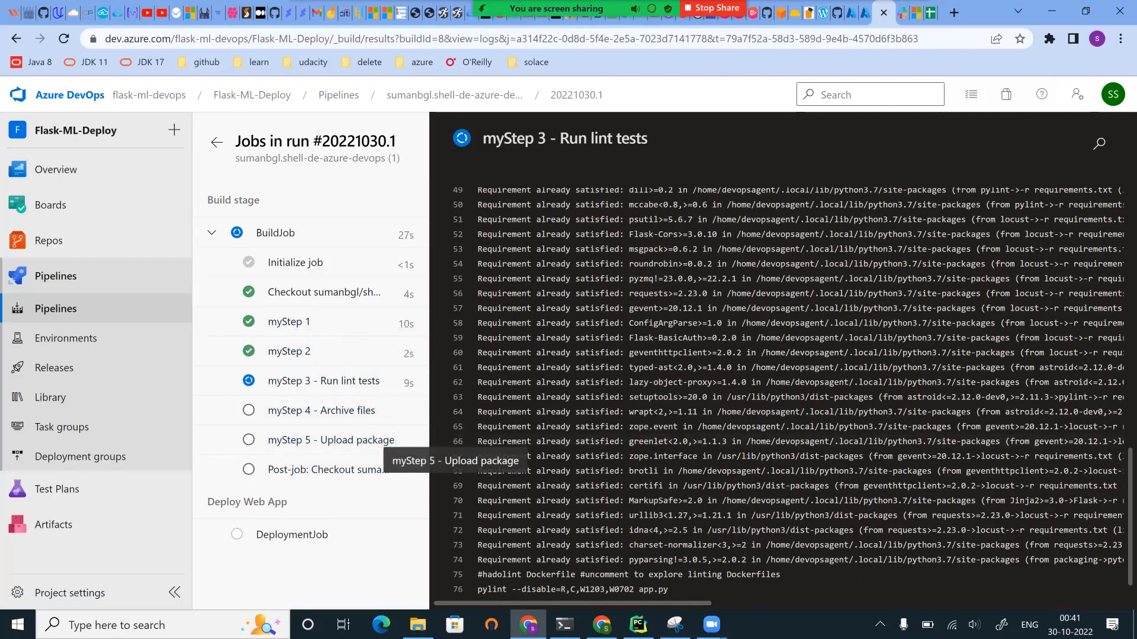
scroll(710, 426, "down", 1)
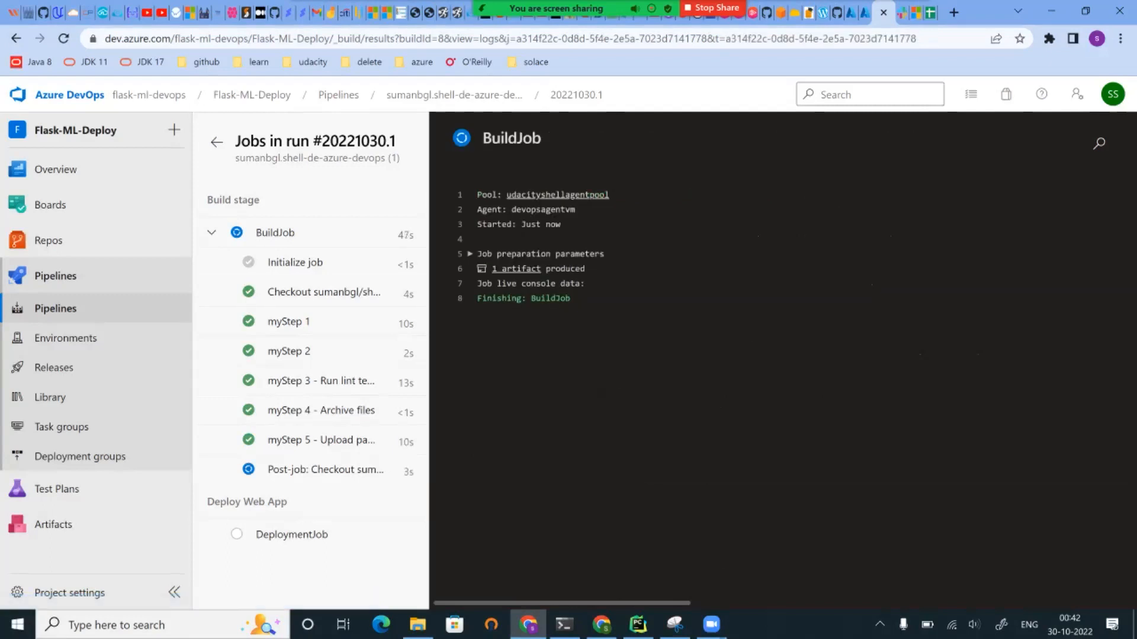
Step: Collapse BuildJob's tasks and follow the DeploymentJob log of the Deploy Web App stage
left_click(214, 234)
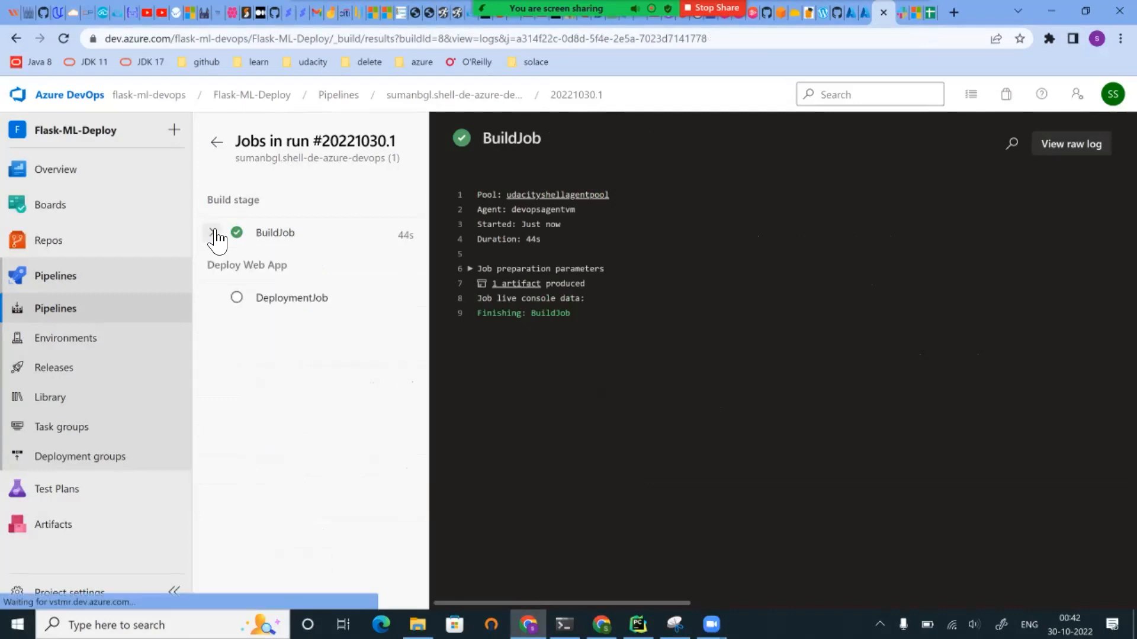
left_click(284, 308)
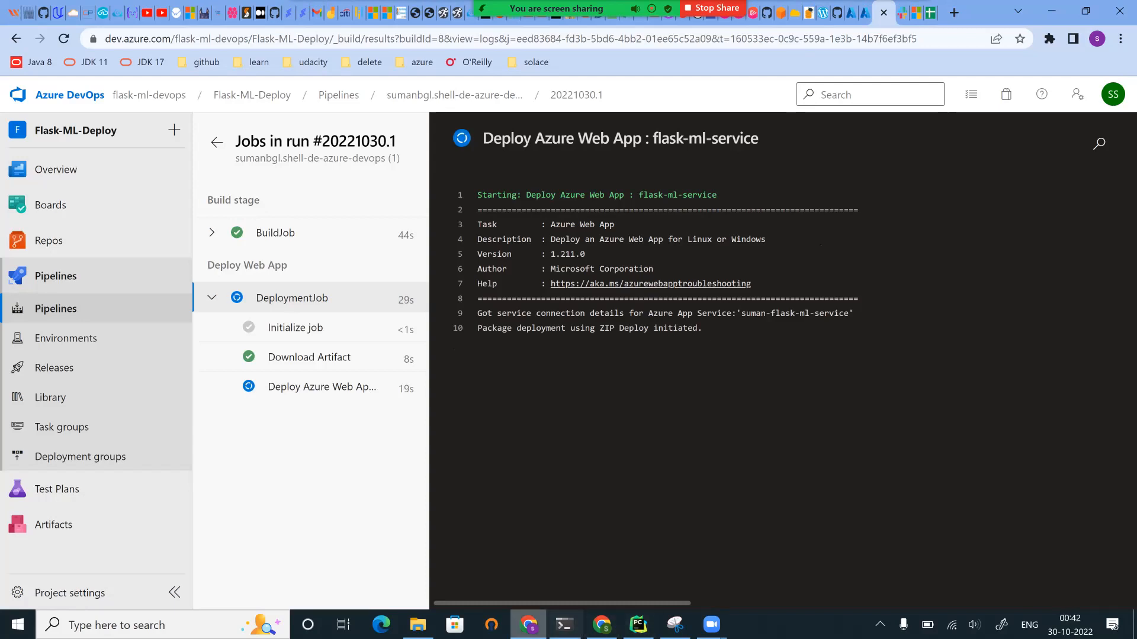
mouse_move(528, 624)
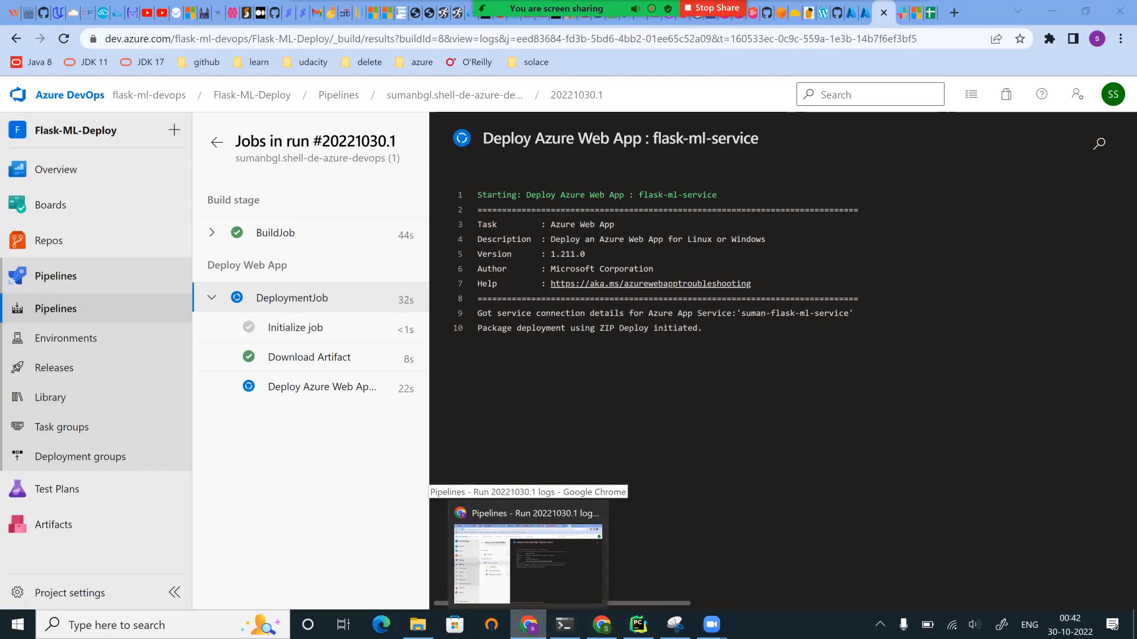
Step: Open the pipeline's earlier run #20221029.2, Fixed lint rule, and view its BuildJob and DeploymentJob details
left_click(217, 143)
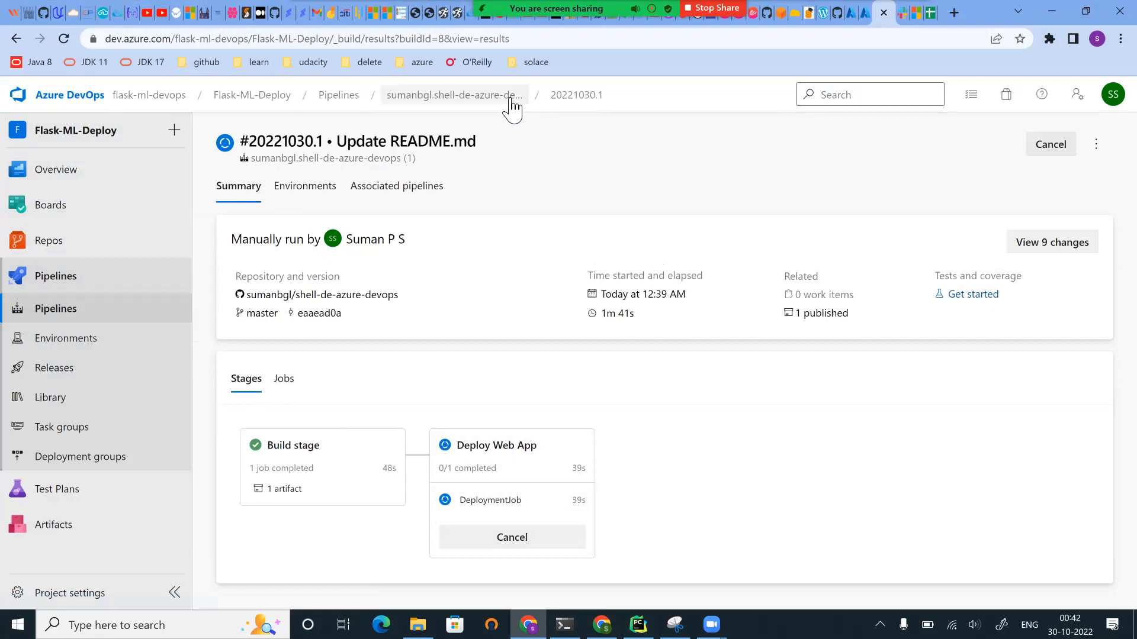
left_click(471, 107)
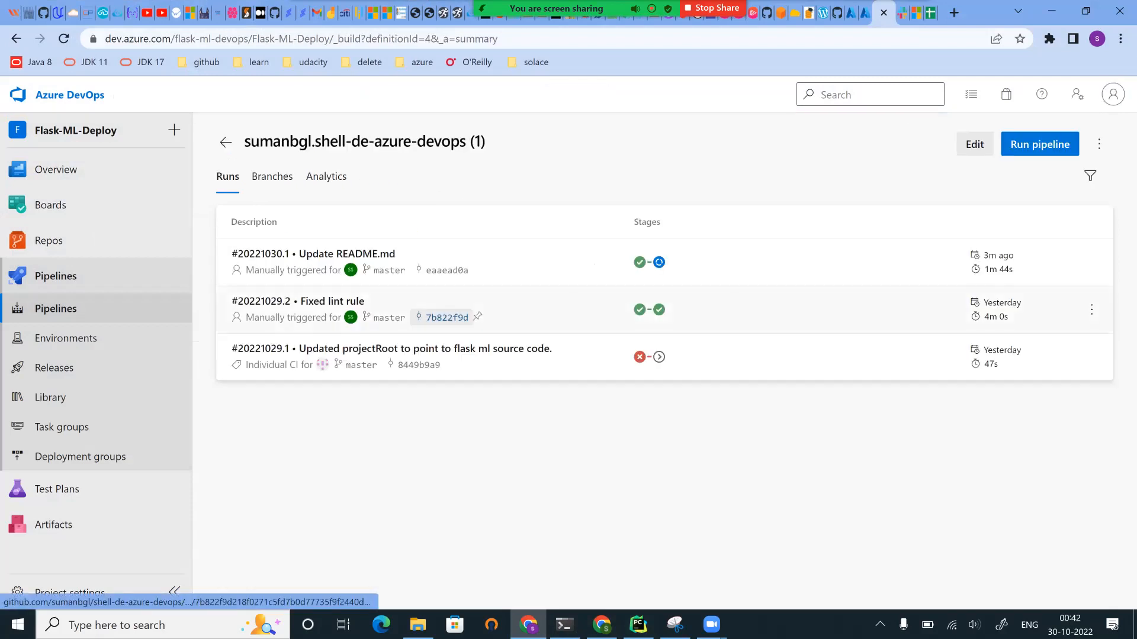
left_click(285, 309)
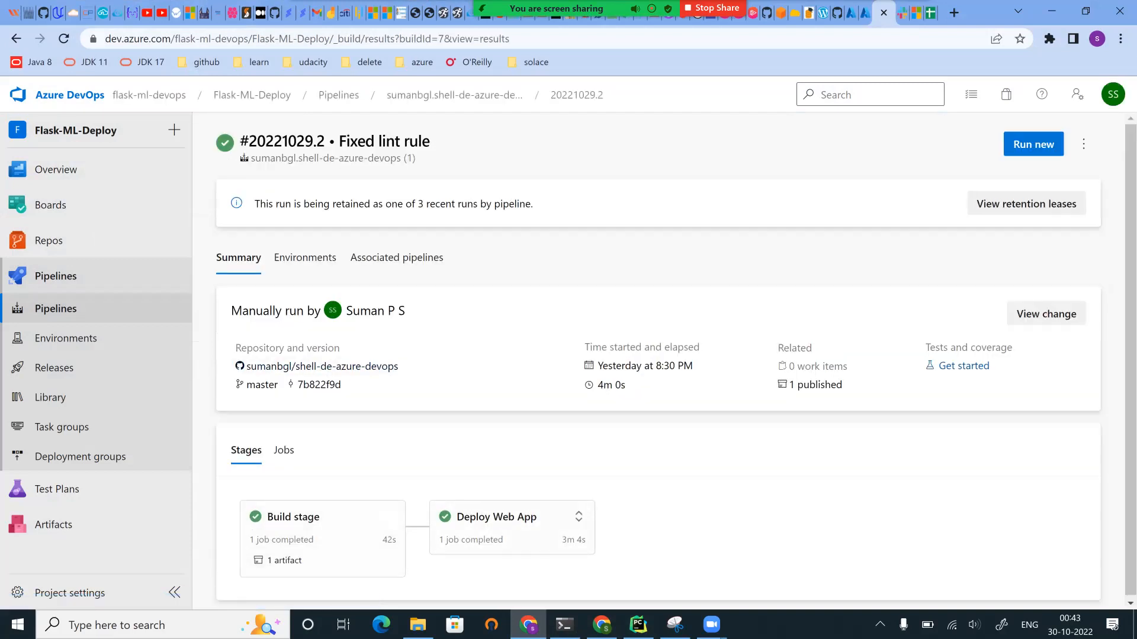
left_click(293, 515)
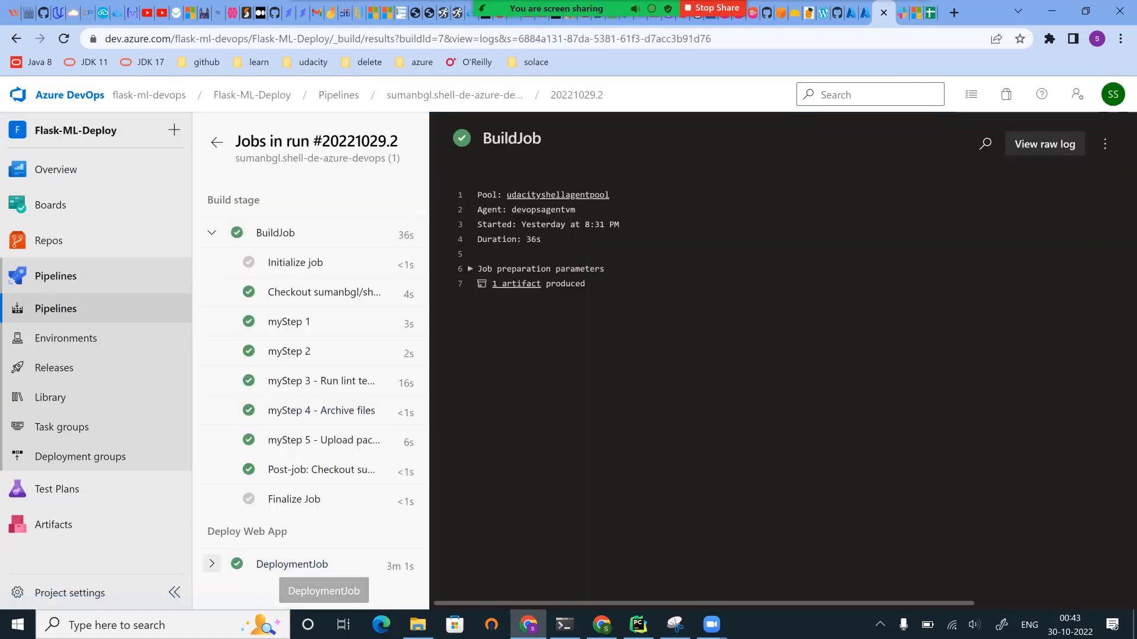
left_click(292, 563)
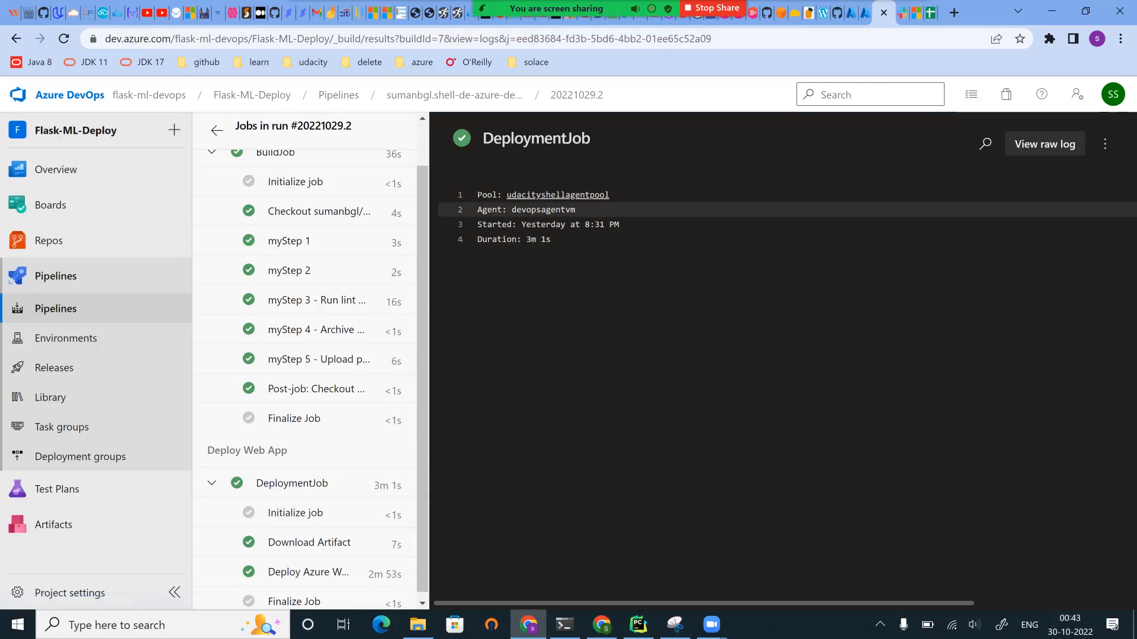
Step: Copy the Flask ML App Service's URL from the Azure portal and open the site in a new browser tab
left_click(864, 13)
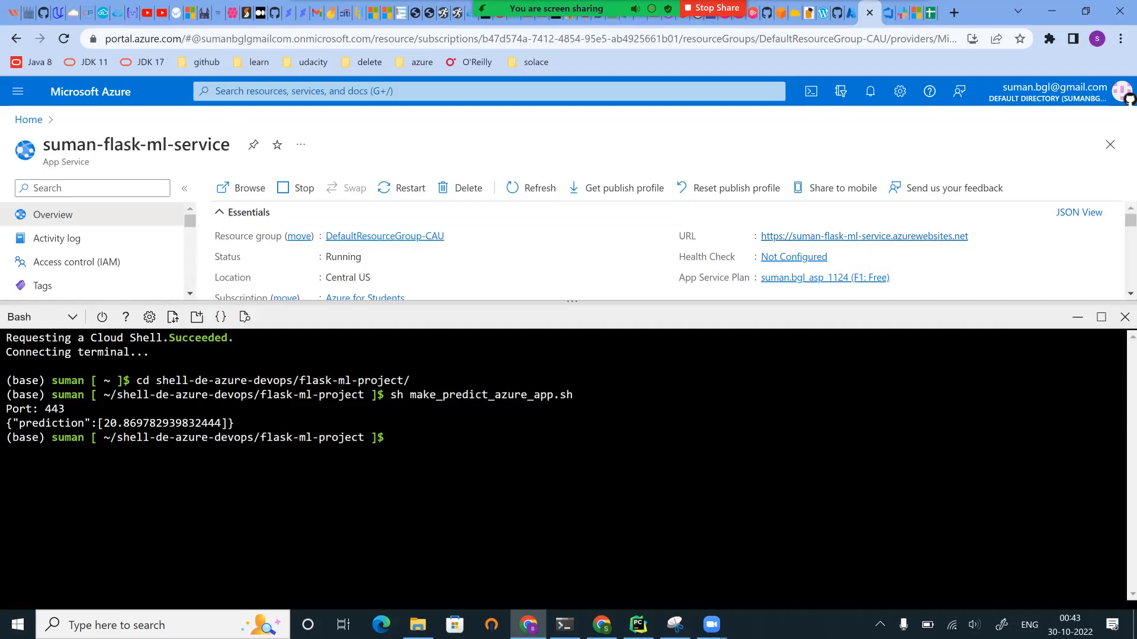
left_click(977, 236)
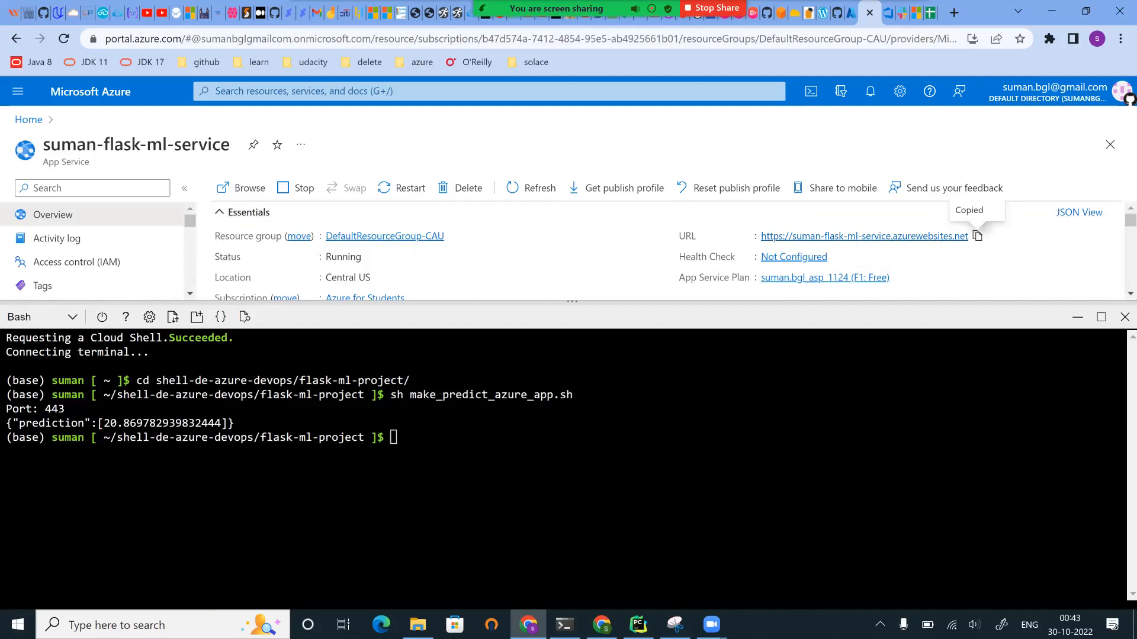
left_click(954, 12)
key("ctrl+v")
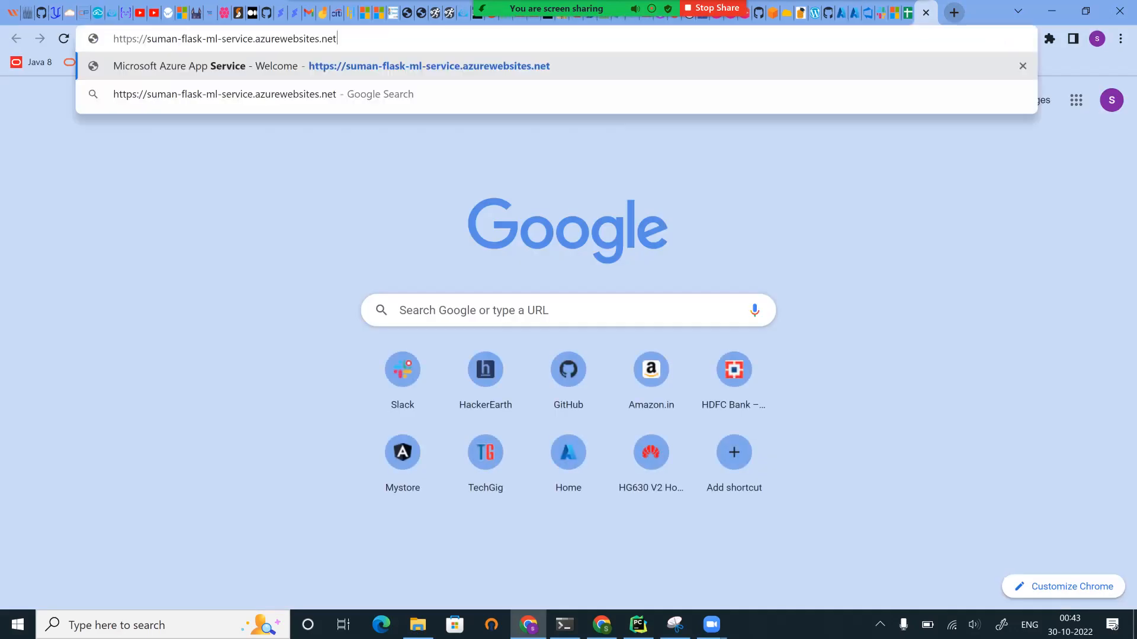
key("Return")
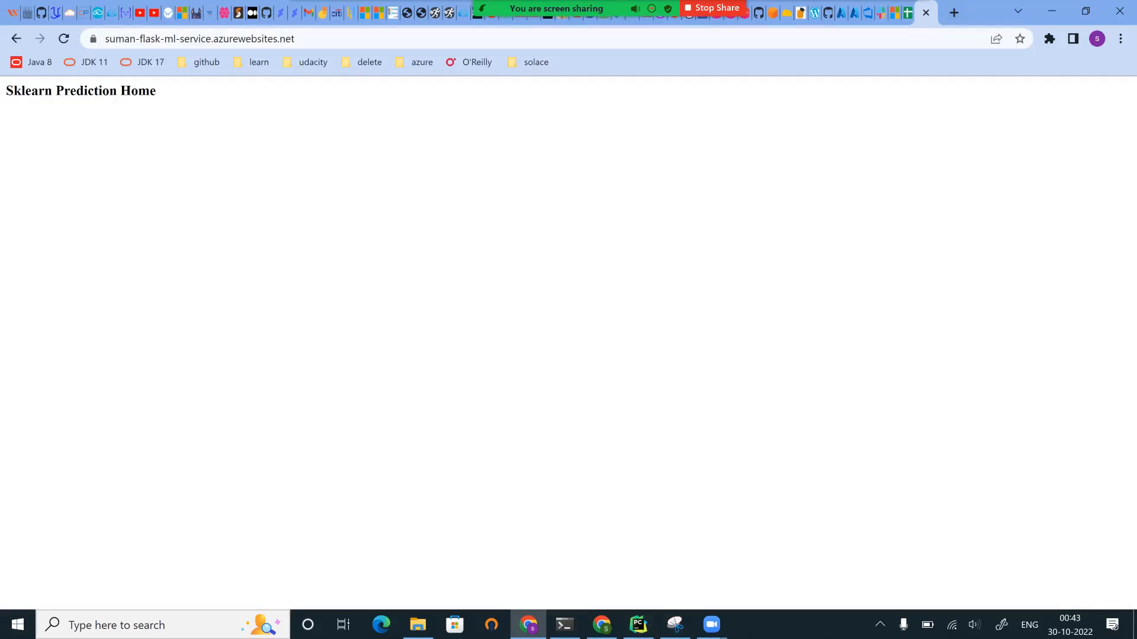
Step: Return to the App Service's Cloud Shell, view make_predict_azure_app.sh in vi, and quit without saving
left_click(868, 13)
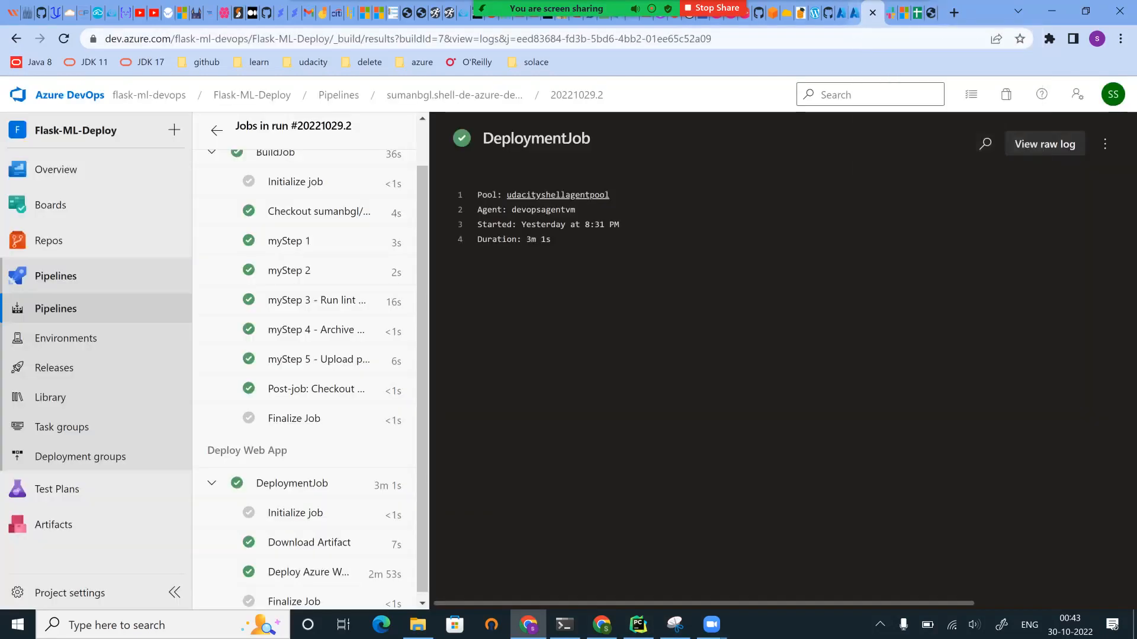
left_click(853, 12)
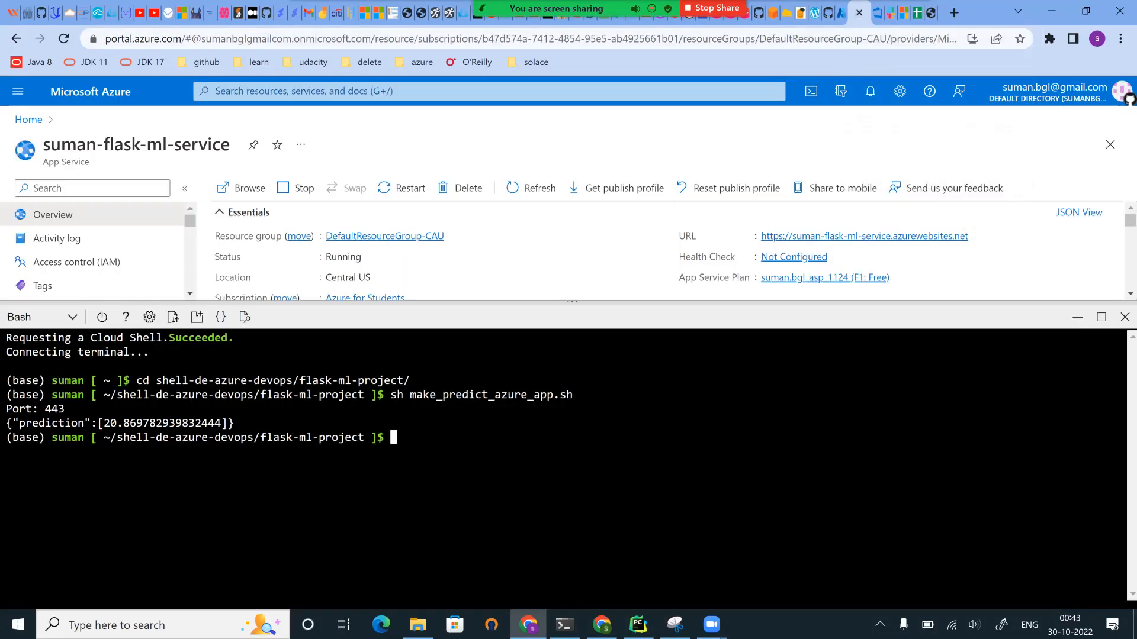
key("Up")
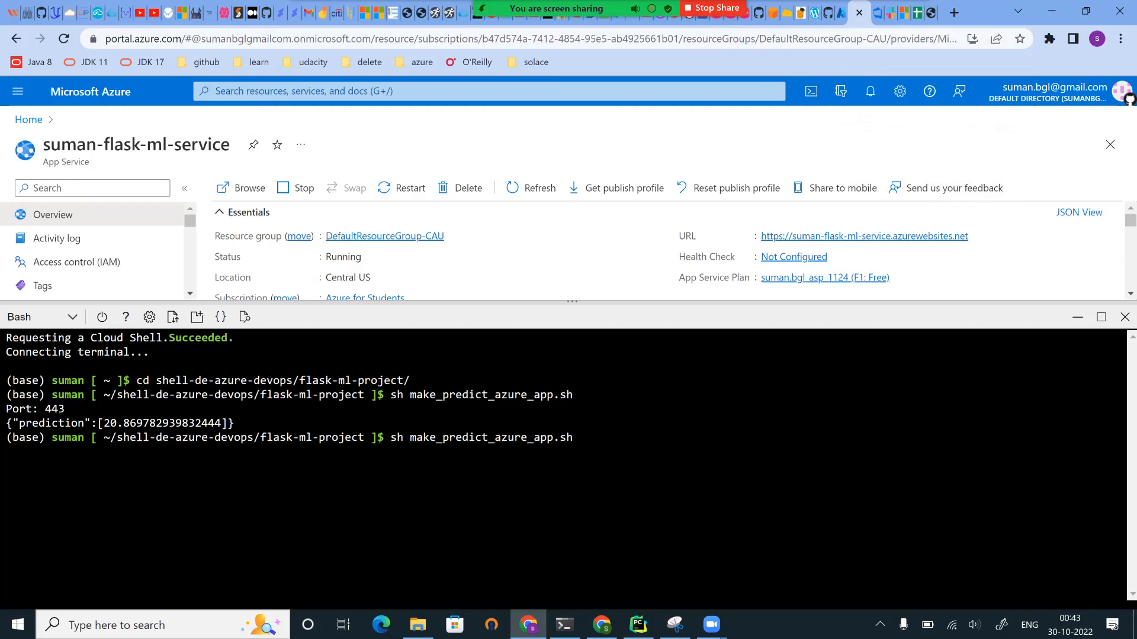
key("Home")
type("vi")
key("Delete")
key("Delete")
key("Return")
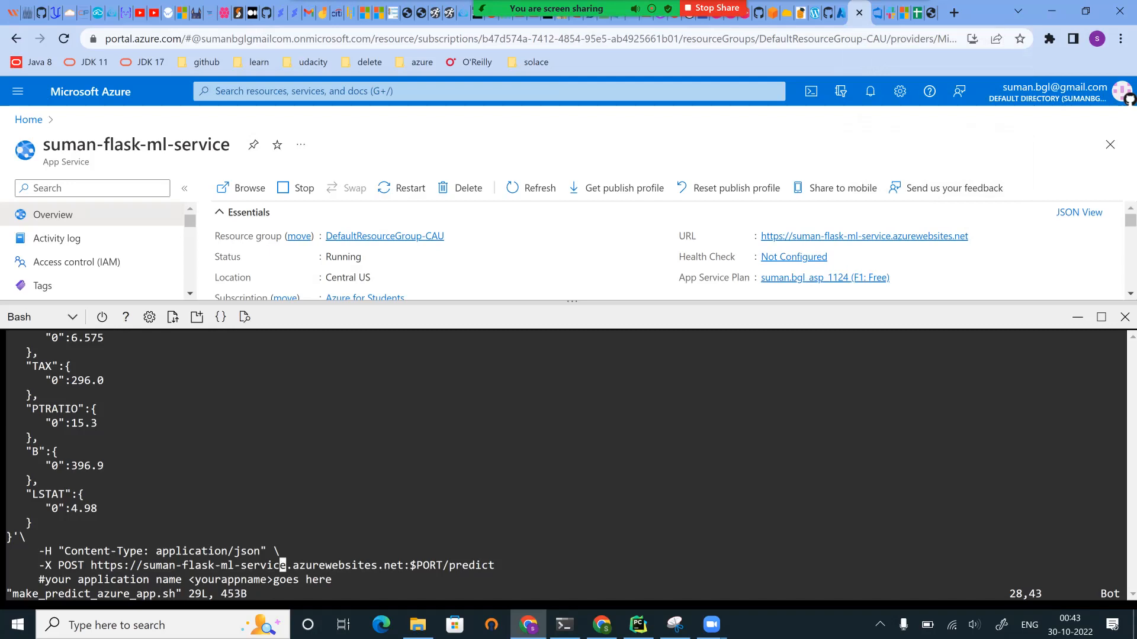
type(":q!")
key("Return")
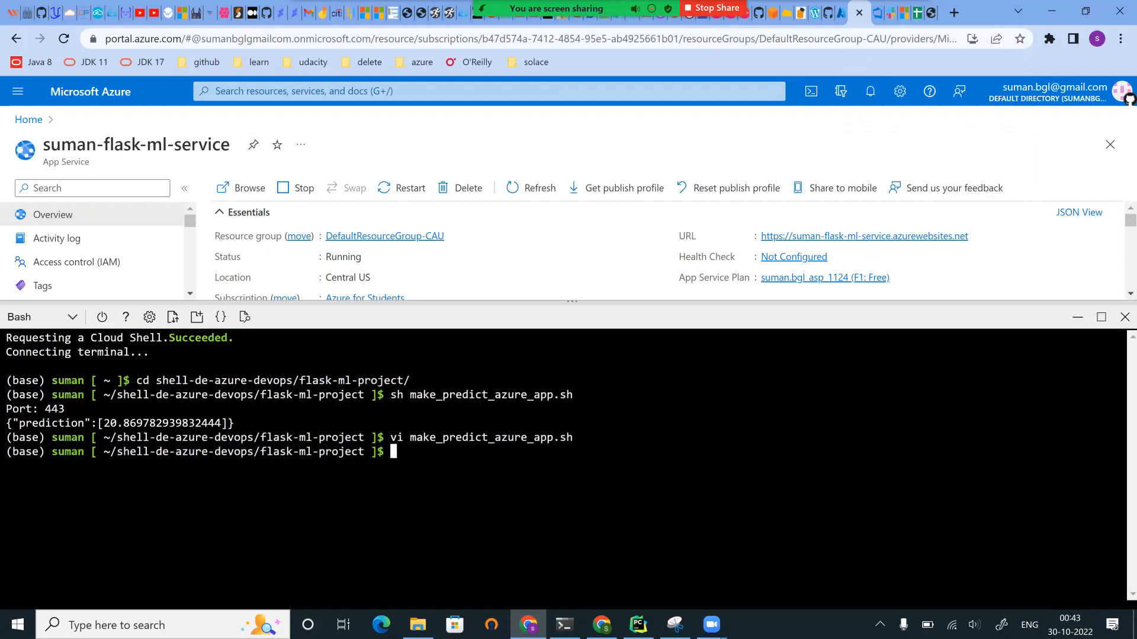
Step: Run sh make_predict_azure_app.sh again in the flask-ml-project folder and highlight digits of the returned prediction
key("Up")
key("Up")
key("Up")
key("Home")
type("sh")
key("Delete")
key("Delete")
key("Return")
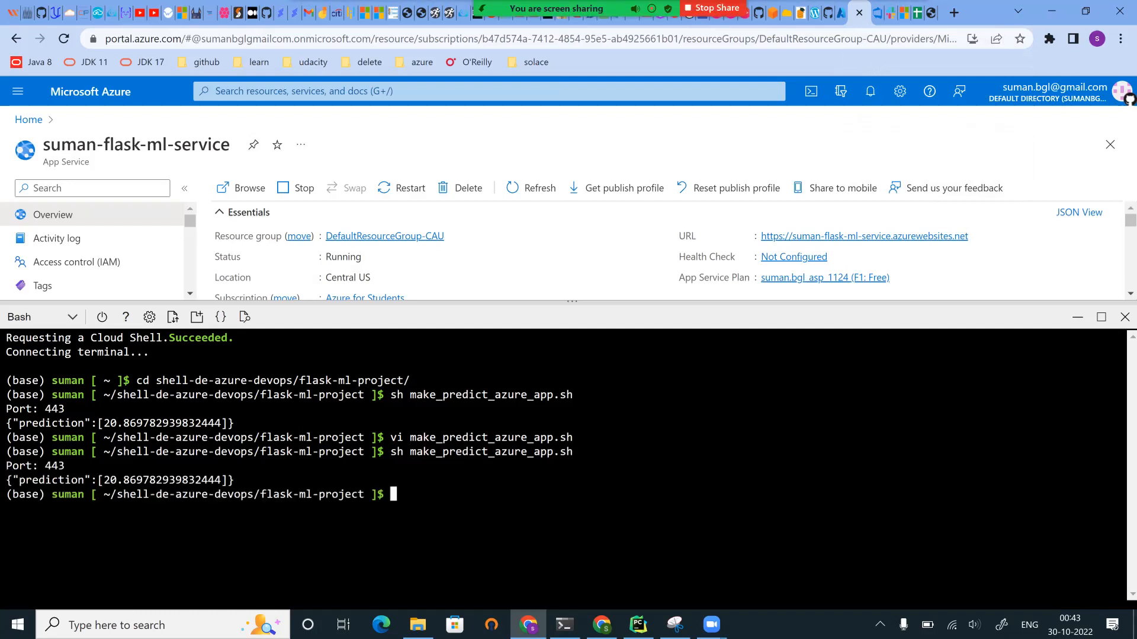
left_click_drag(160, 481, 221, 480)
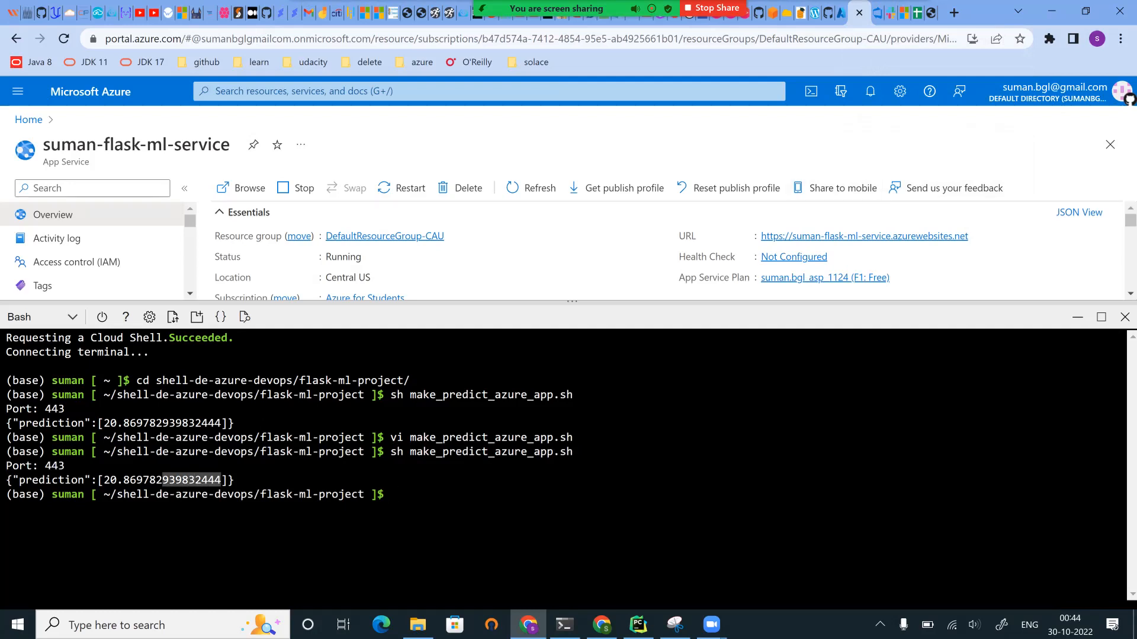
Step: Switch to the devopsagentvm portal page, enlarge its Cloud Shell pane, and clear the terminal
left_click(829, 12)
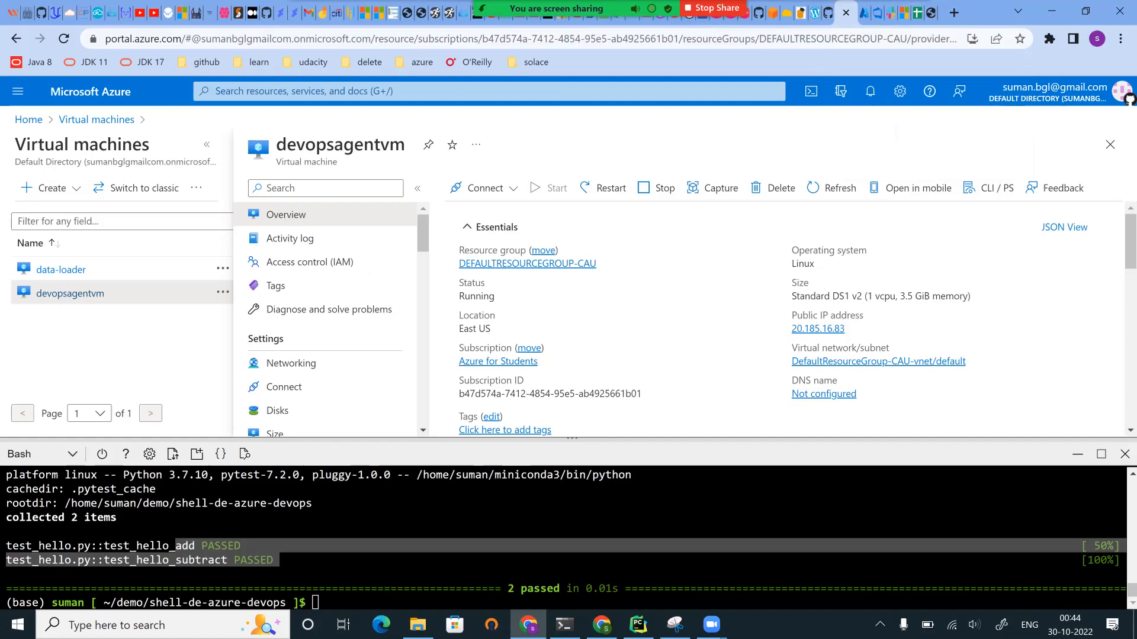
left_click_drag(572, 439, 571, 244)
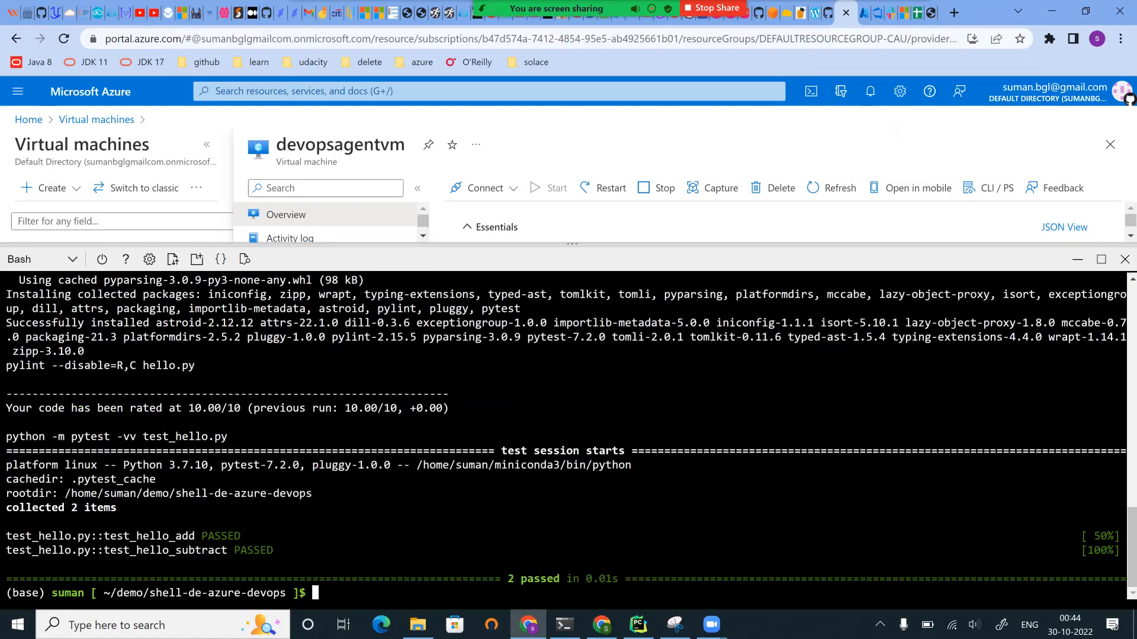
type("clear")
key("Return")
Step: Recall az webapp log tail from the command history and try to run it without arguments
key("Up")
key("Up")
key("Up")
key("Up")
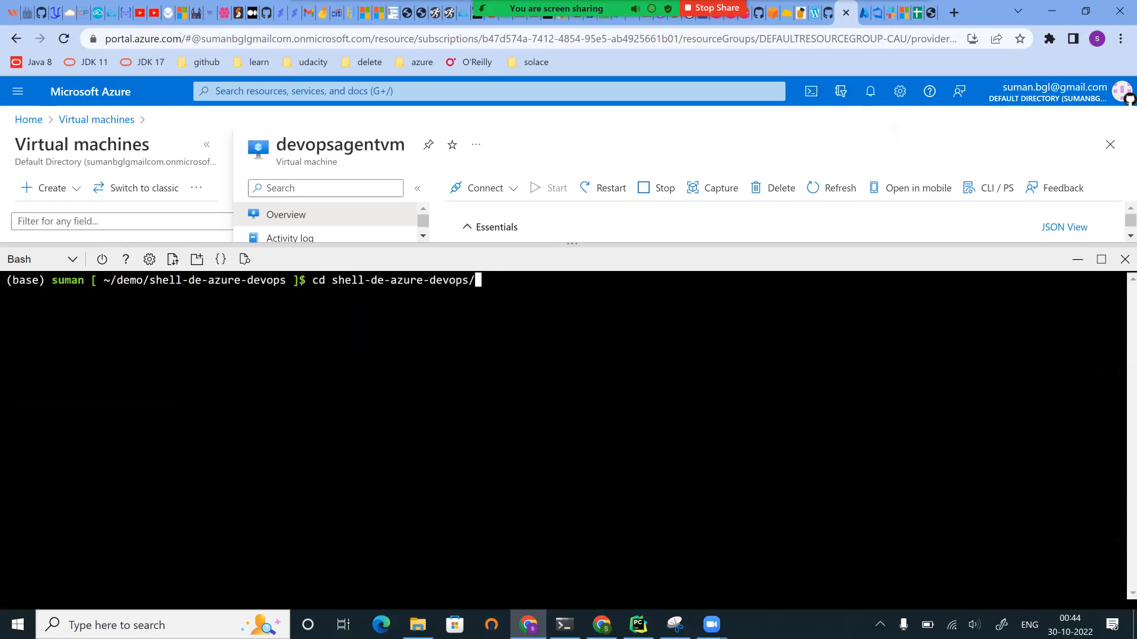
key("Up")
key("Up")
key("Up")
key("Up")
key("Up")
key("Up")
key("Down")
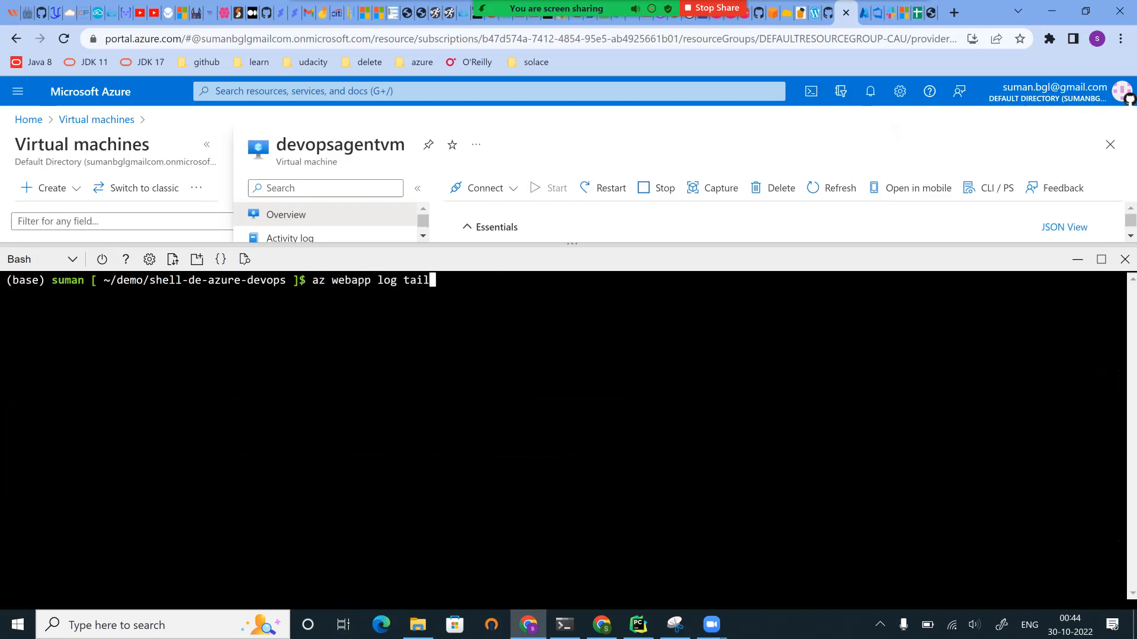
key("Return")
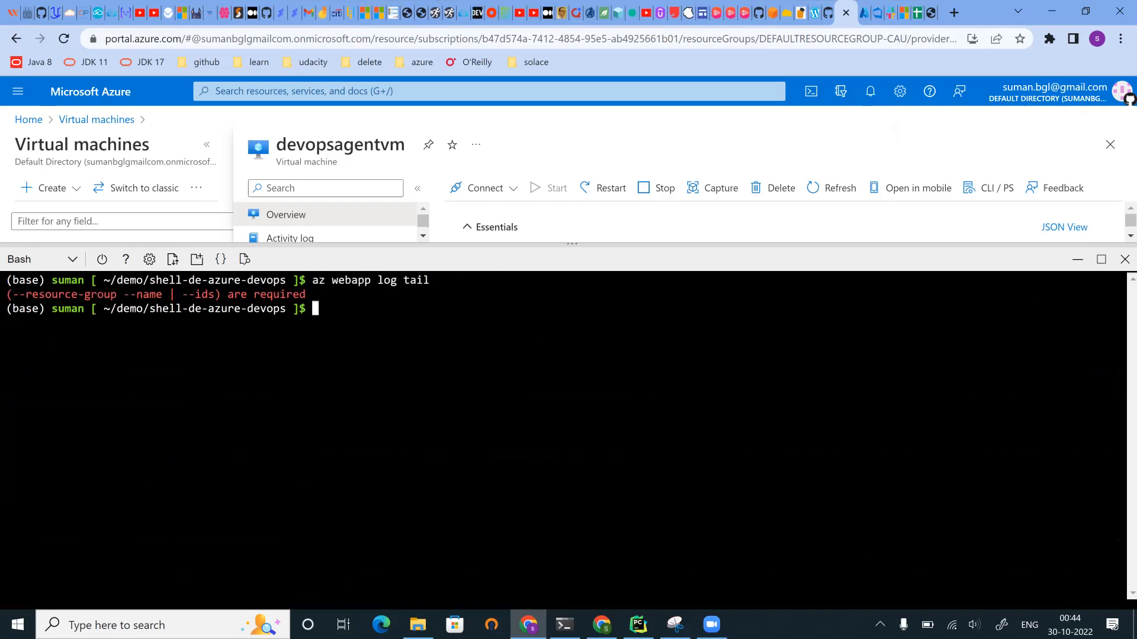
Step: Try az webapp log tail with --name set to the Flask ML app's name, copied from its site address
key("Up")
type("--name")
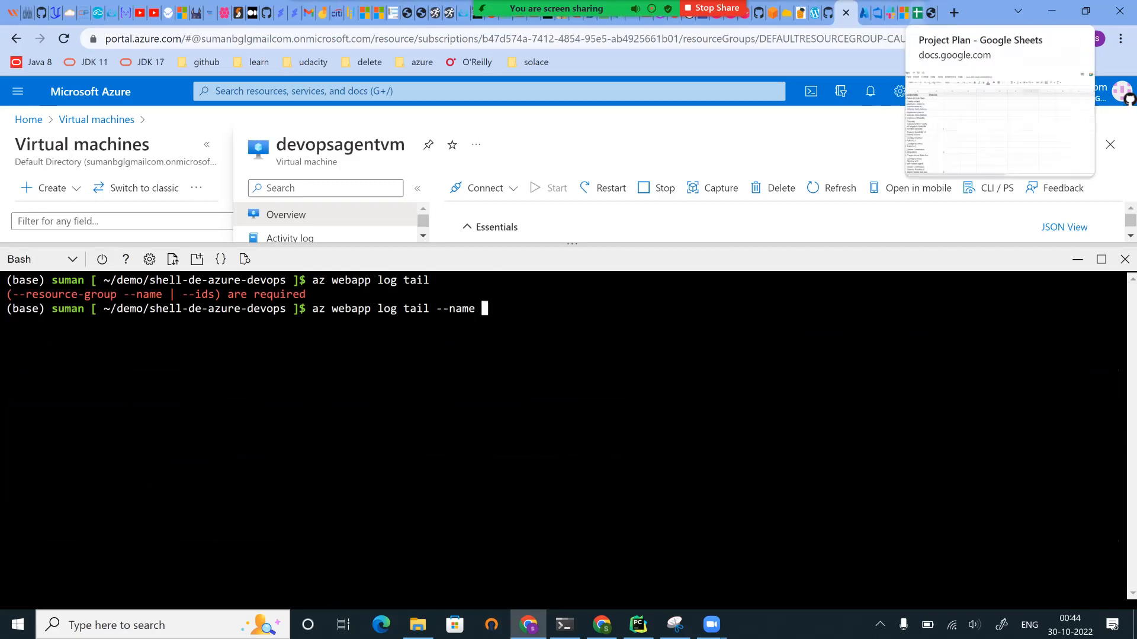
left_click(931, 12)
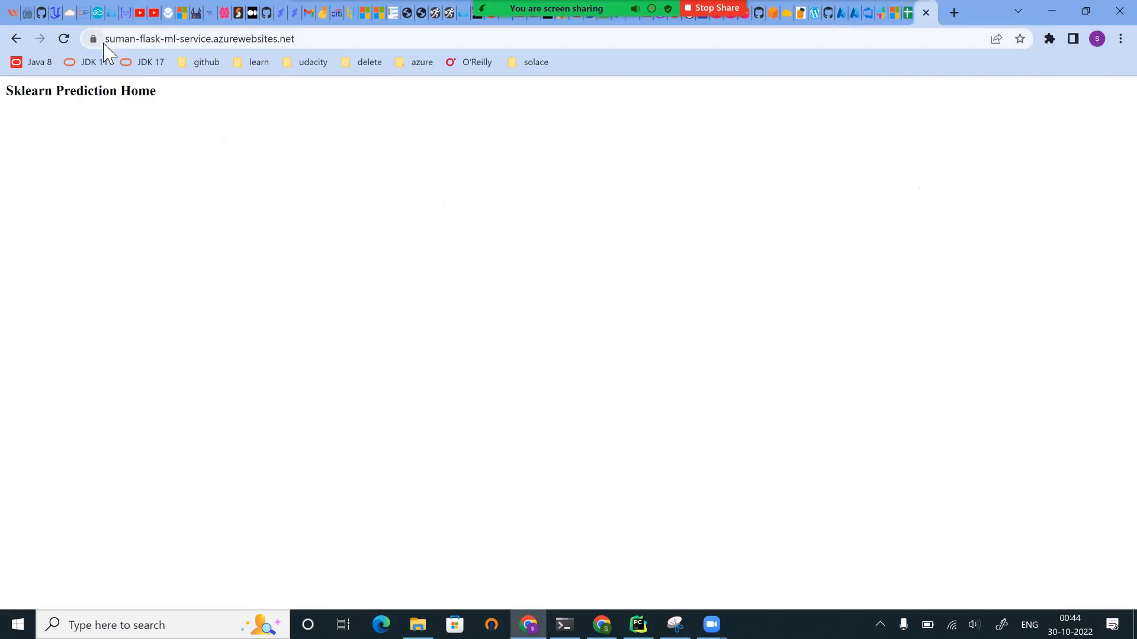
left_click_drag(112, 46, 246, 50)
key("ctrl+c")
left_click(163, 47)
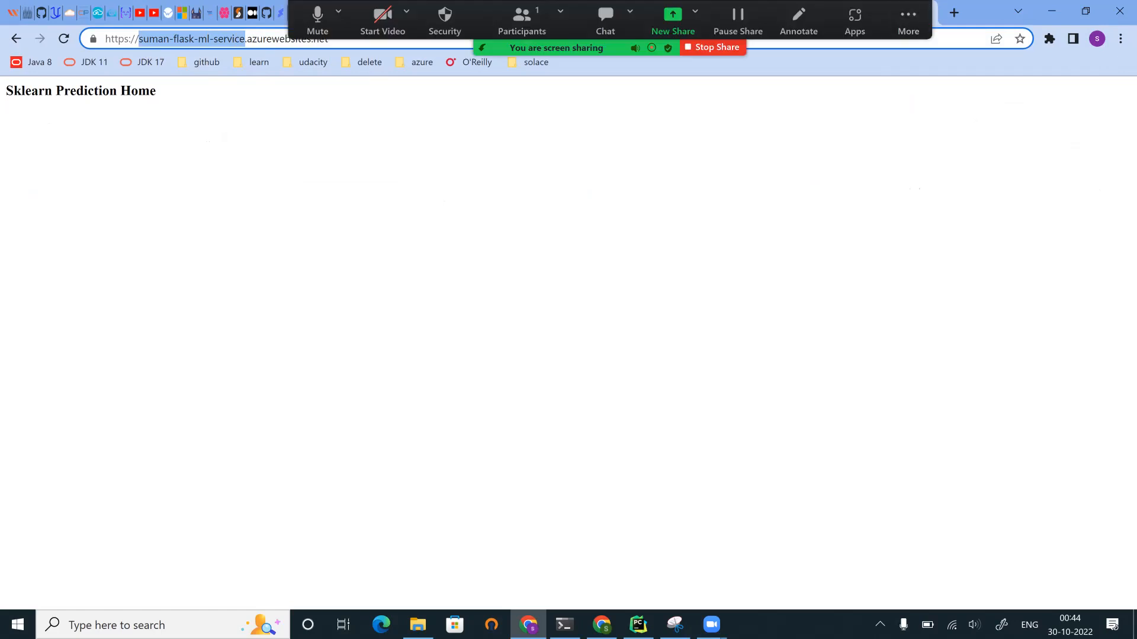
left_click(836, 13)
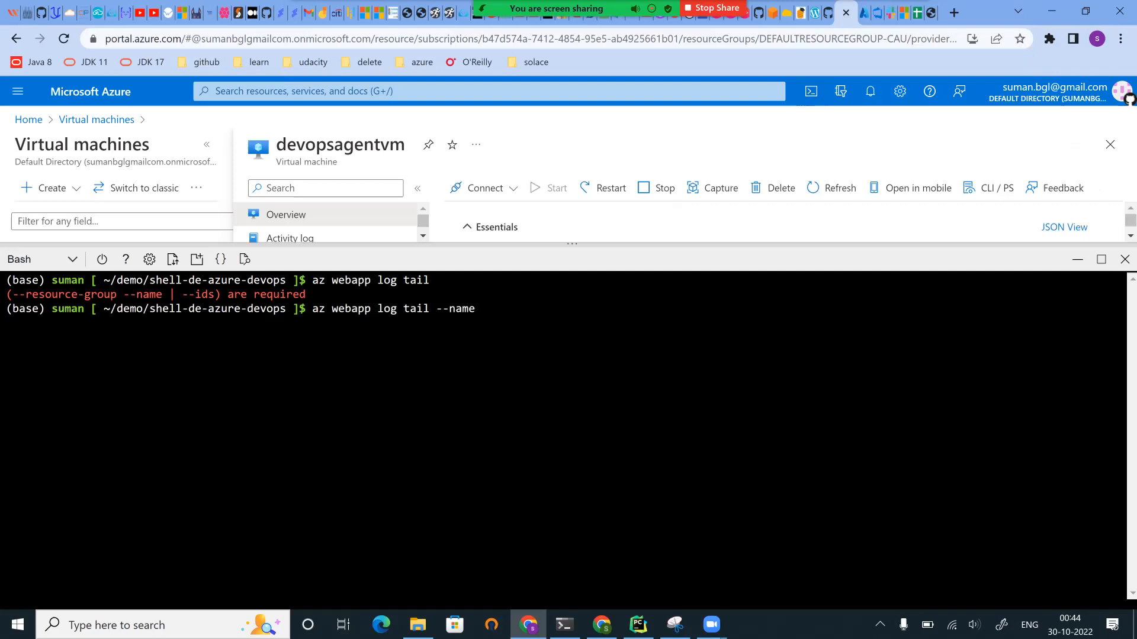
key("ctrl+v")
key("Return")
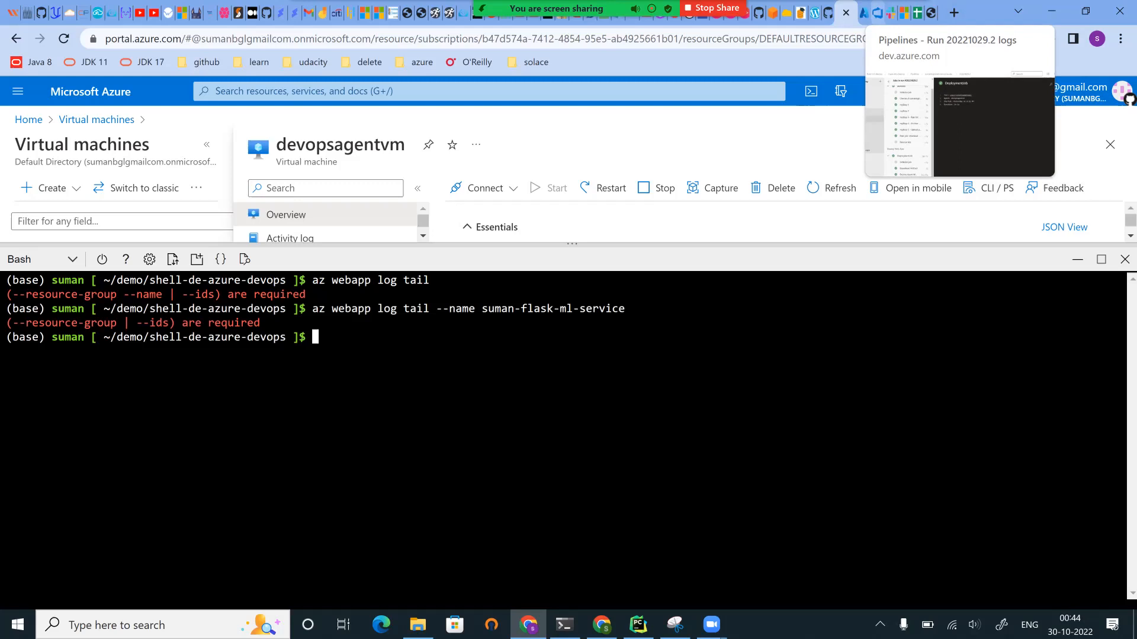
Step: Copy the resource group name DefaultResourceGroup-CAU from the Flask ML App Service's overview
left_click(863, 12)
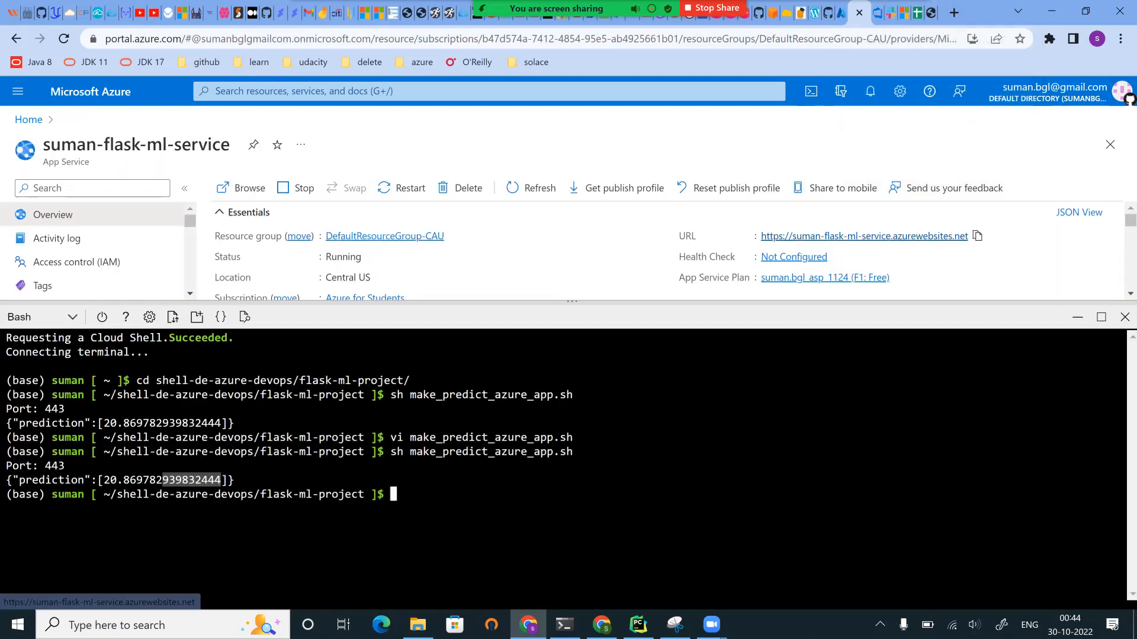
scroll(432, 266, "down", 2)
scroll(432, 267, "up", 2)
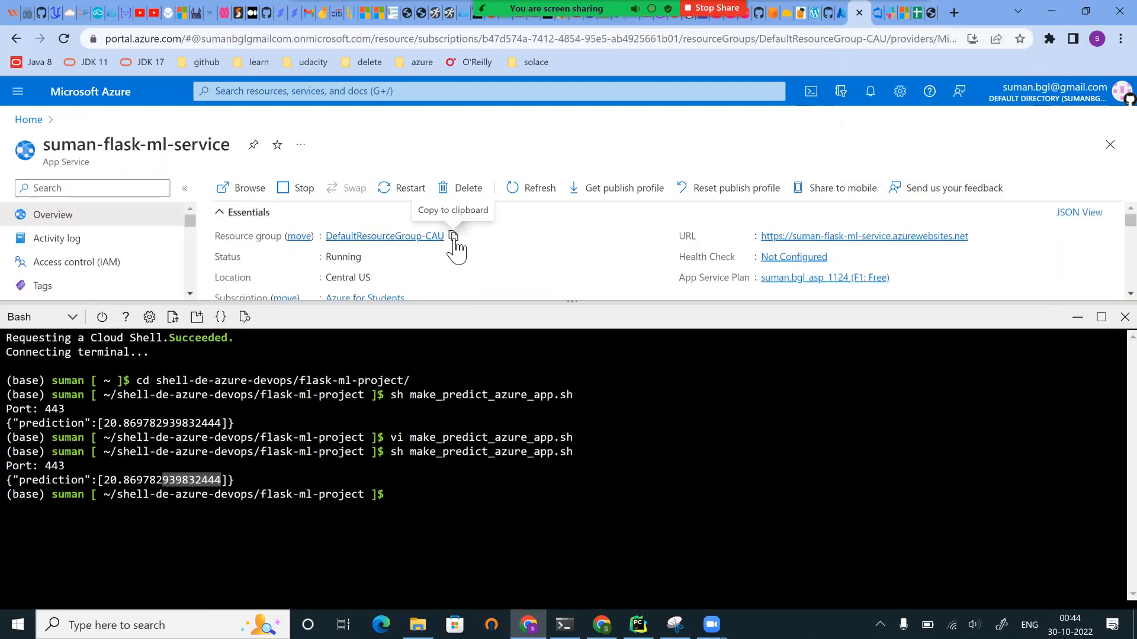
left_click(454, 236)
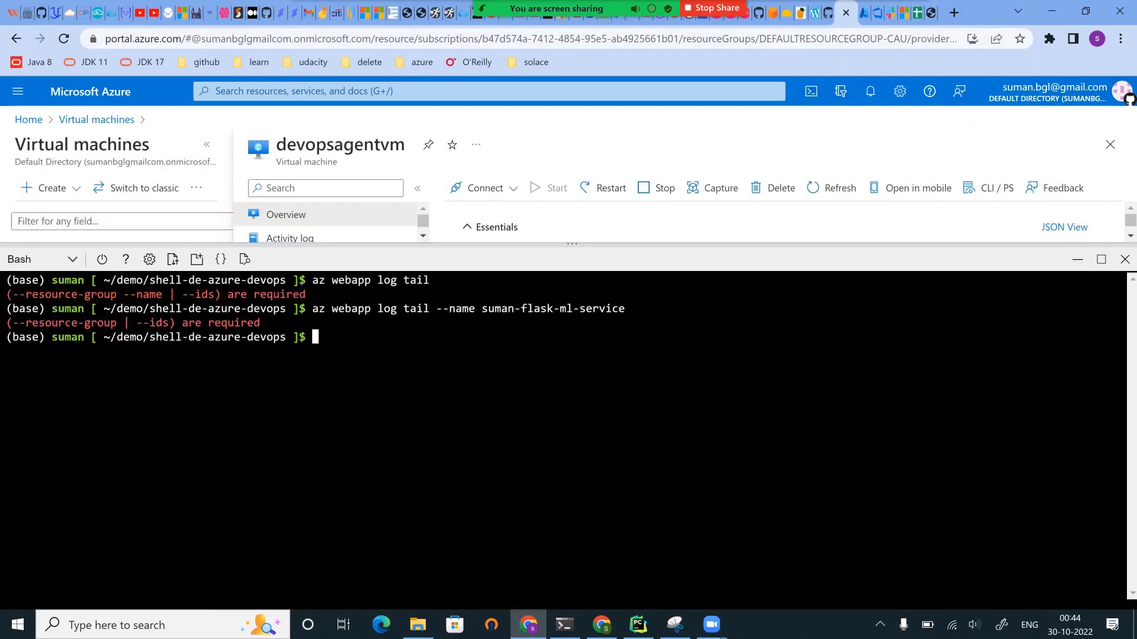
Step: Rerun the log tail command with --resource-group DefaultResourceGroup-CAU added and review the web app's streamed logs
key("Up")
type("--resource-group")
key("ctrl+v")
key("Return")
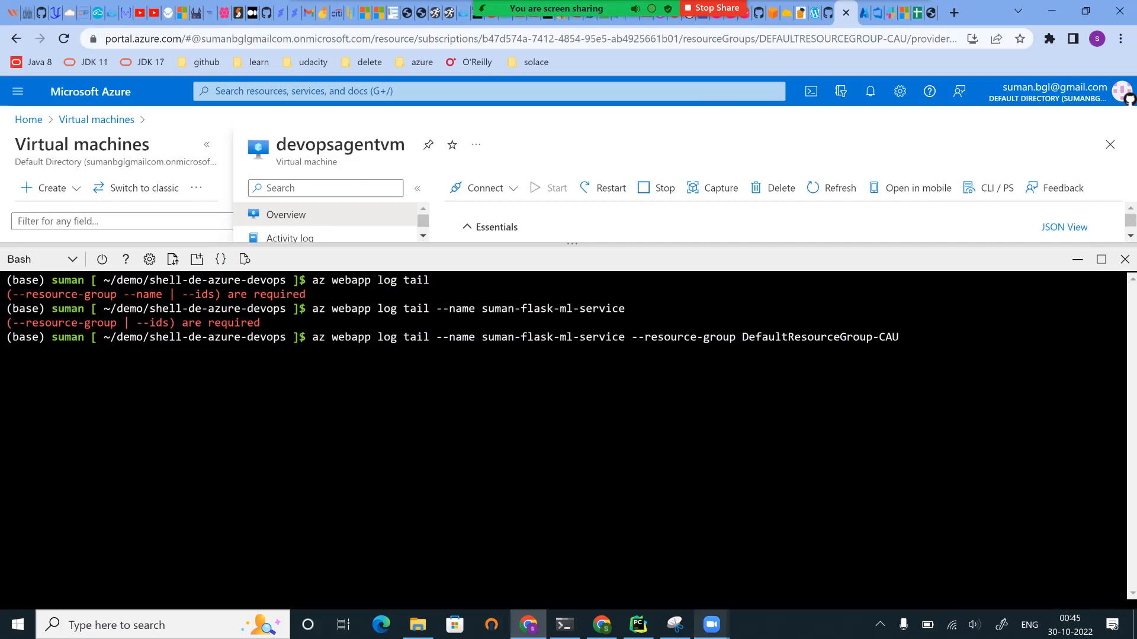
mouse_move(711, 625)
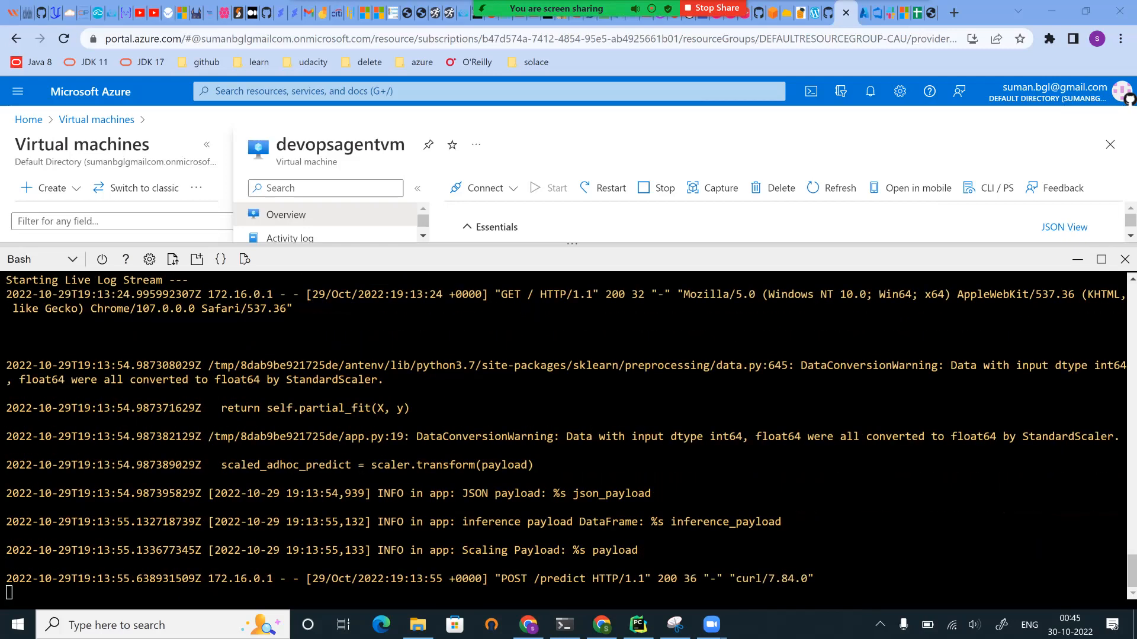
scroll(811, 536, "up", 5)
scroll(565, 435, "up", 5)
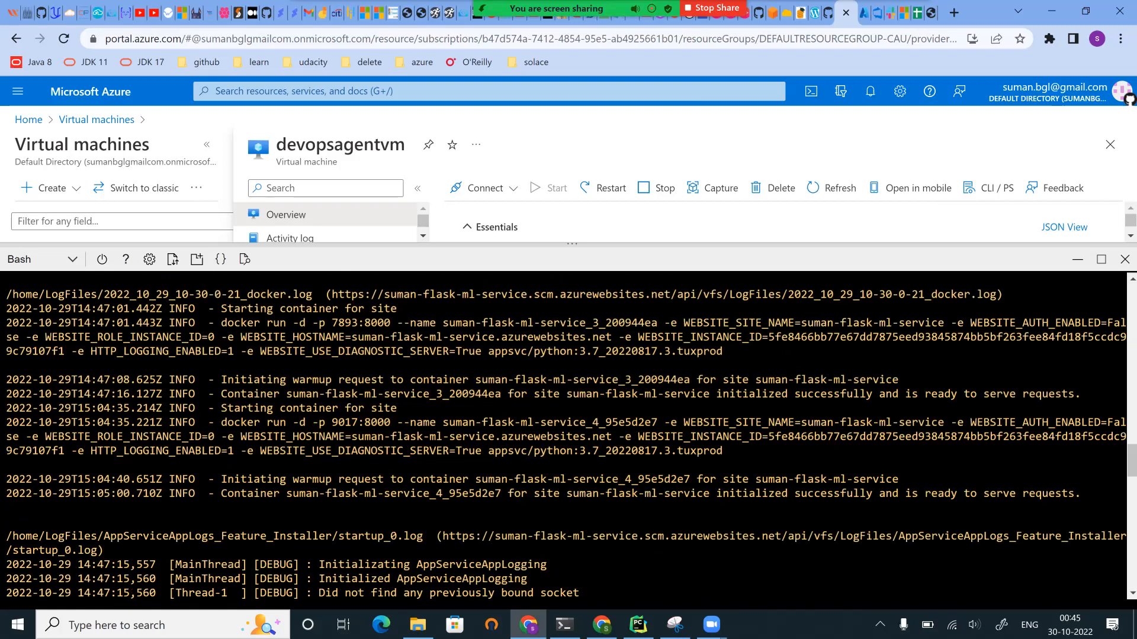
scroll(566, 436, "down", 10)
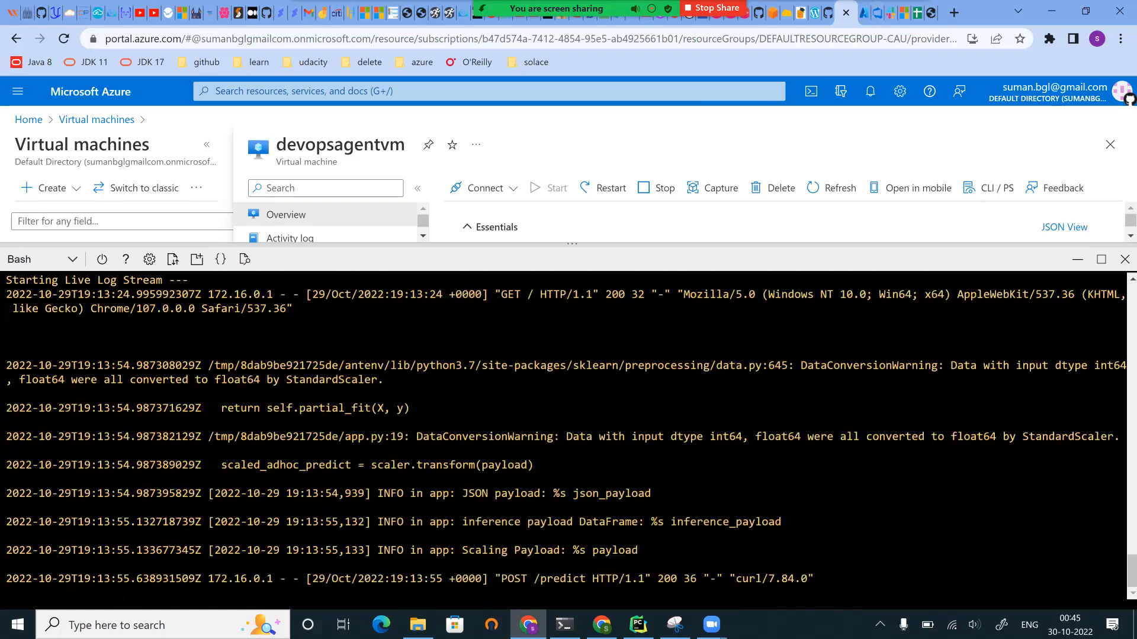
left_click_drag(755, 592, 801, 579)
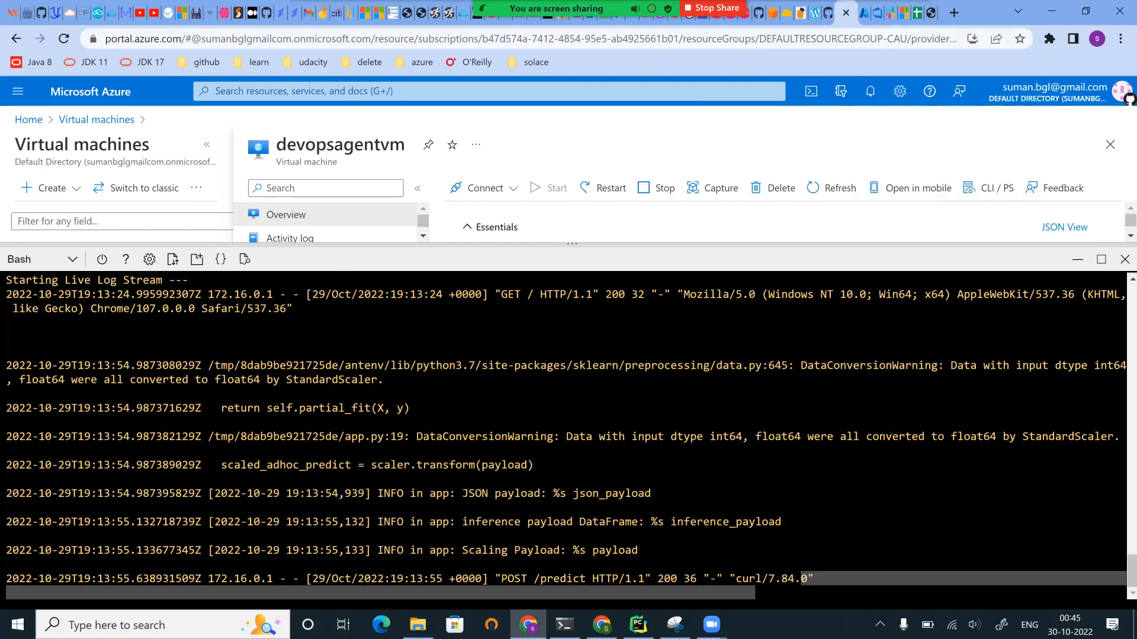
Step: Run make_predict_azure_app.sh once more in the App Service's Cloud Shell and highlight the new entries in the live log stream
left_click(868, 12)
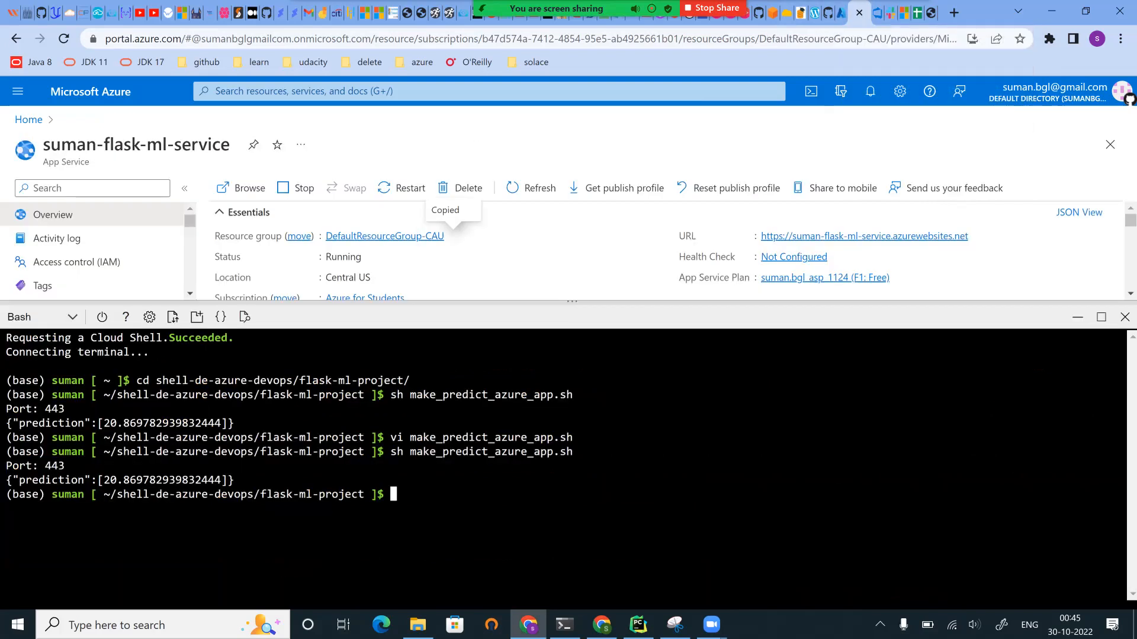
key("Up")
key("Return")
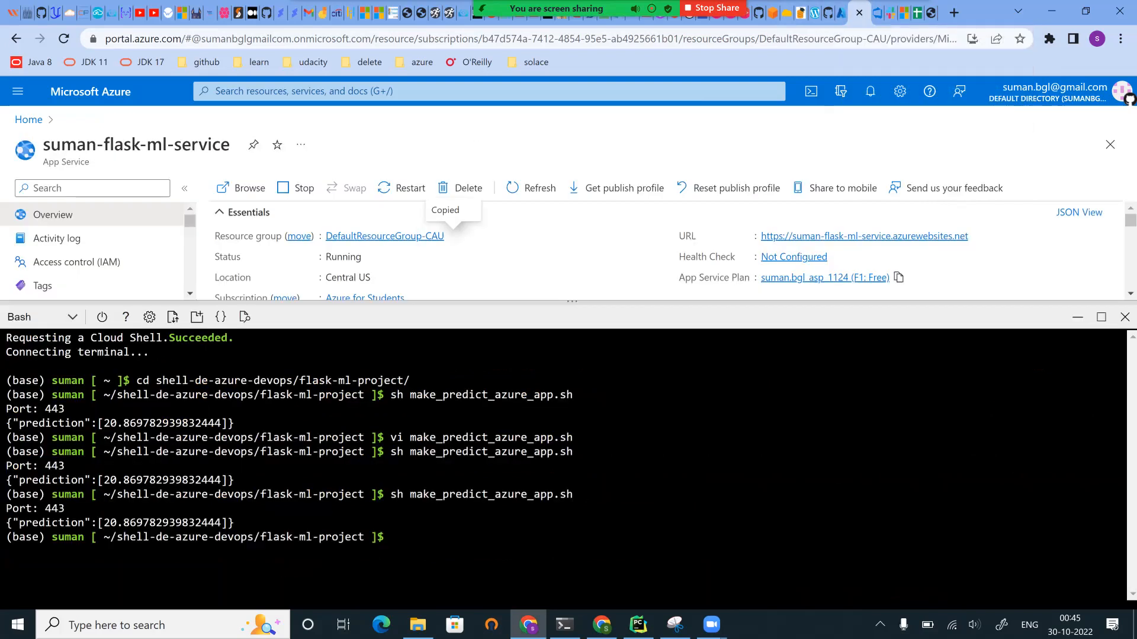
left_click(840, 12)
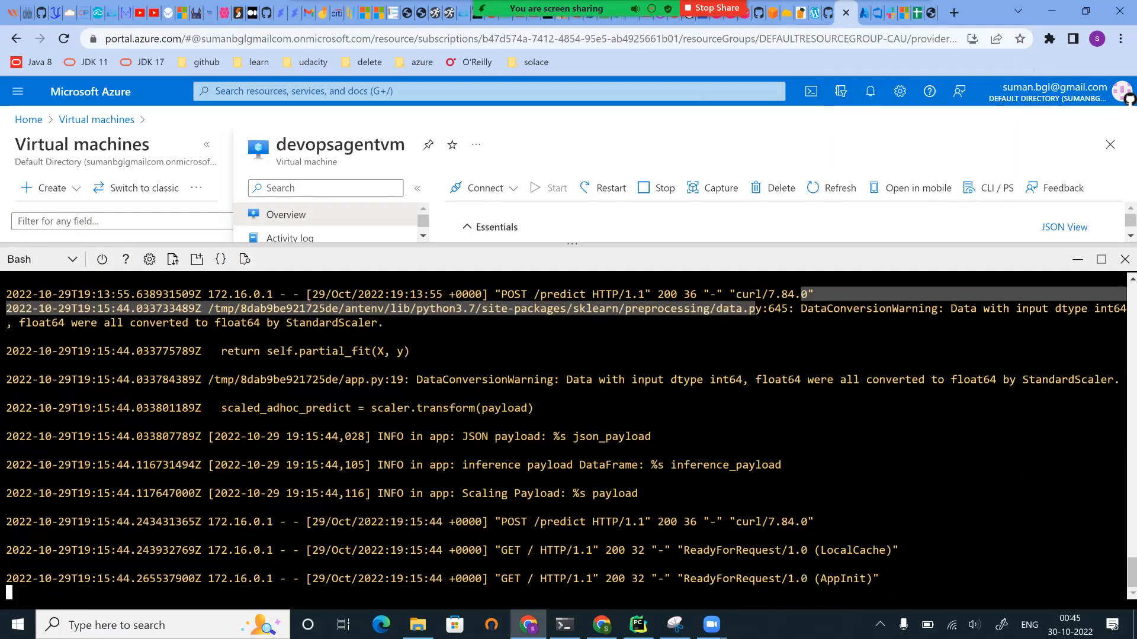
left_click_drag(7, 322, 873, 579)
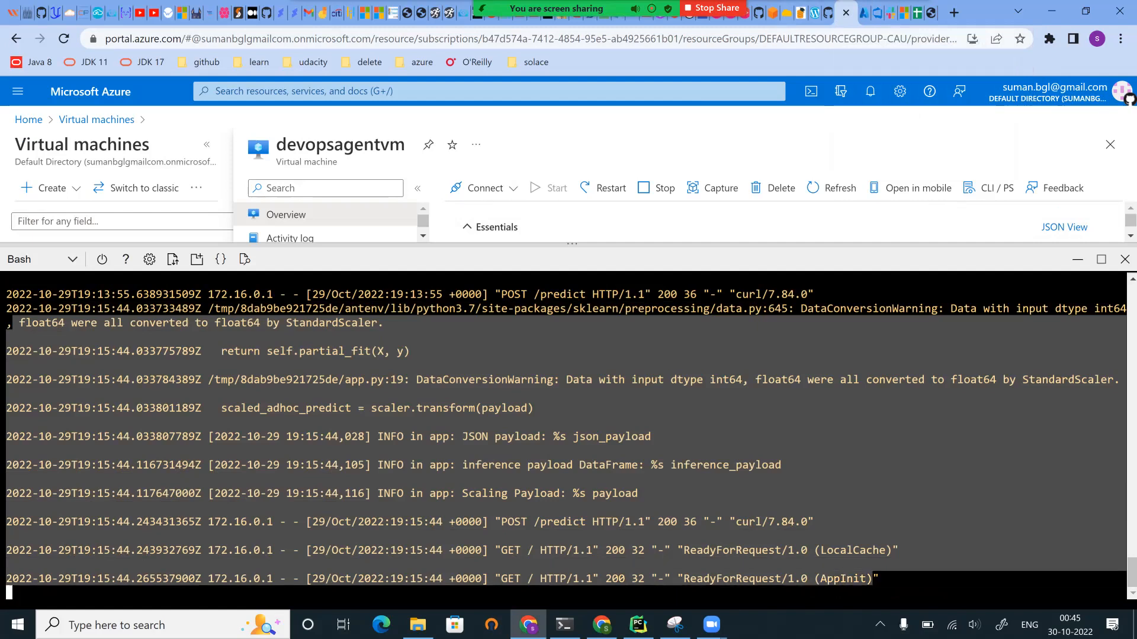